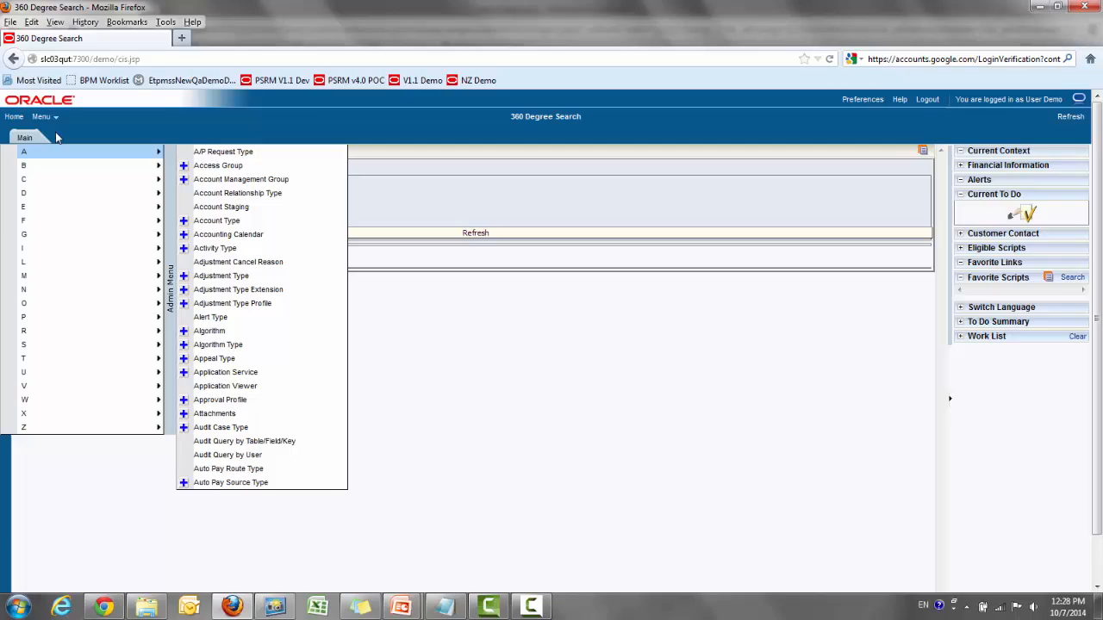
Step: Open the Form Type query and search form types with description %
mouse_move(66, 221)
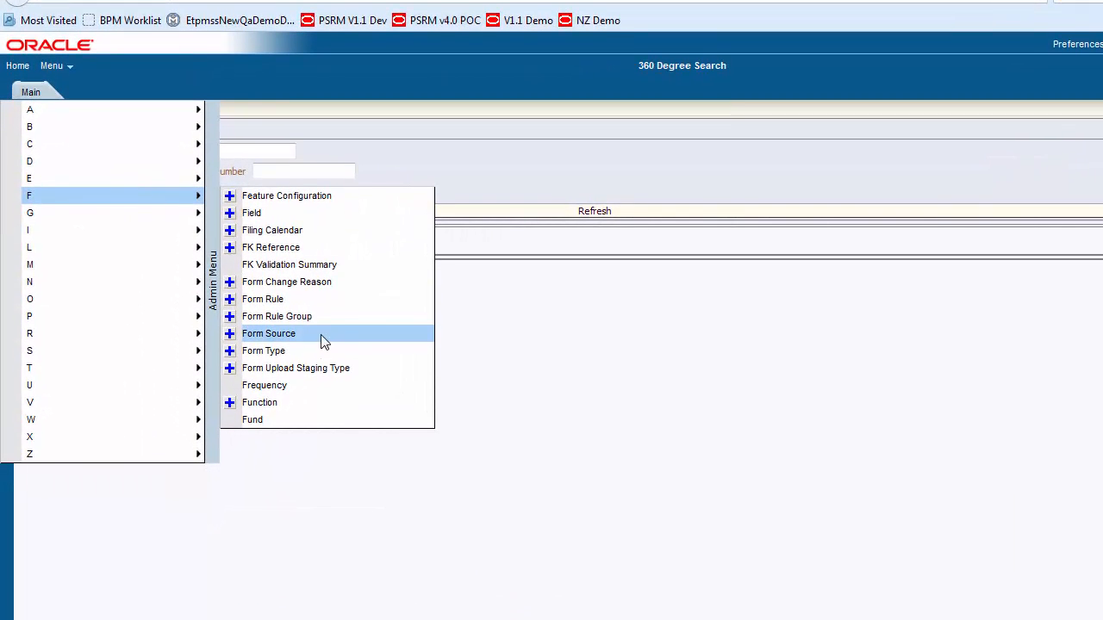
click(255, 376)
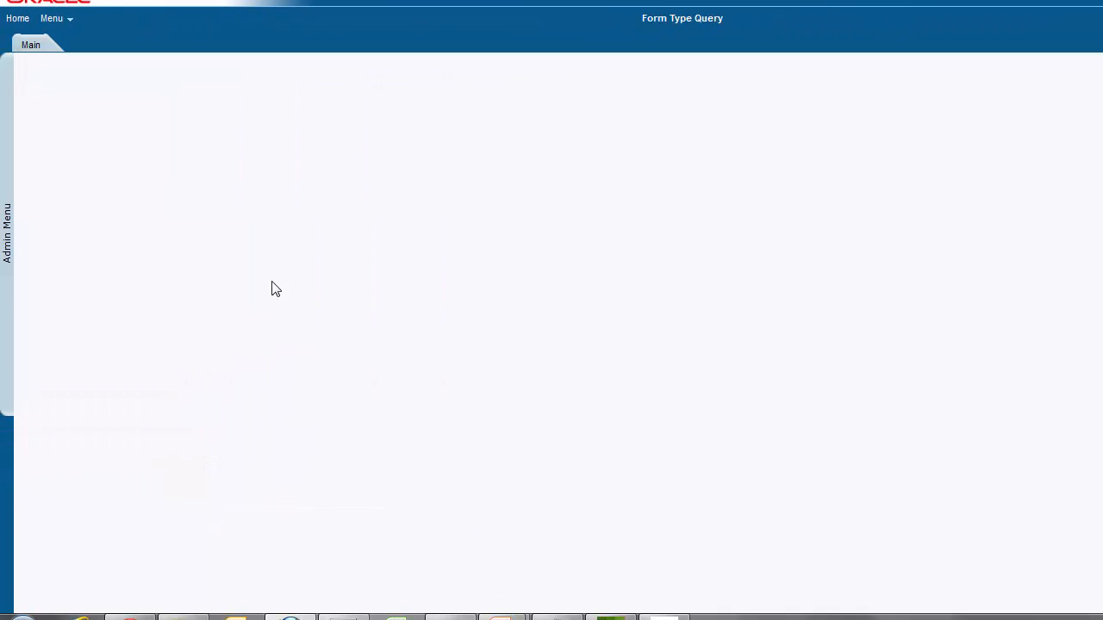
click(278, 110)
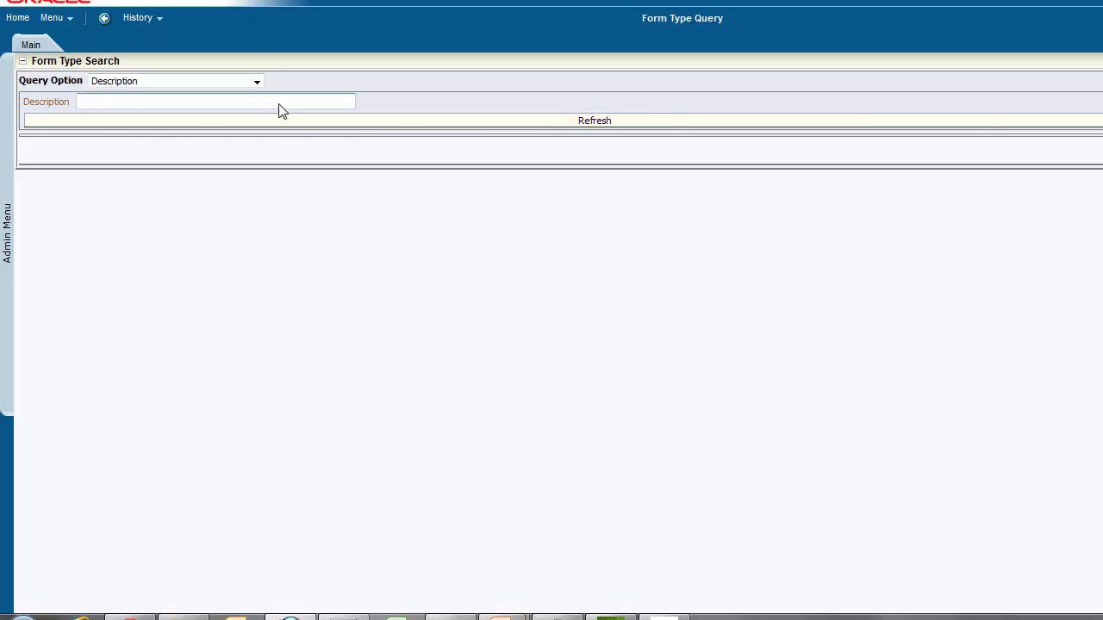
text(%)
key(Return)
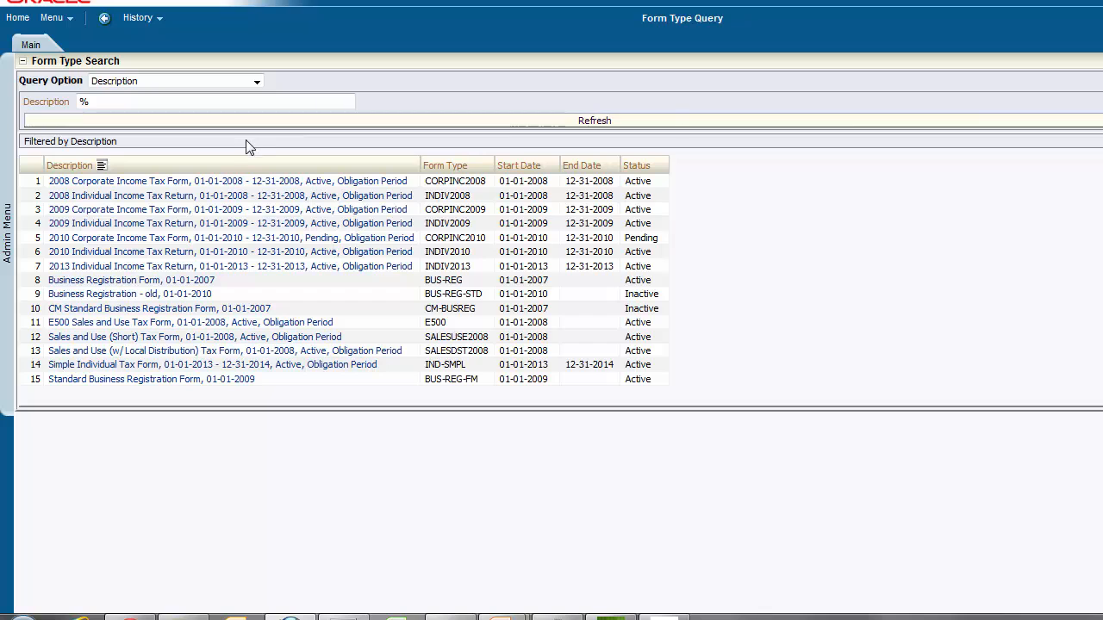
Step: Open the Sales and Use (Short) Tax Form type and examine its section list and Line Items section lines
click(213, 343)
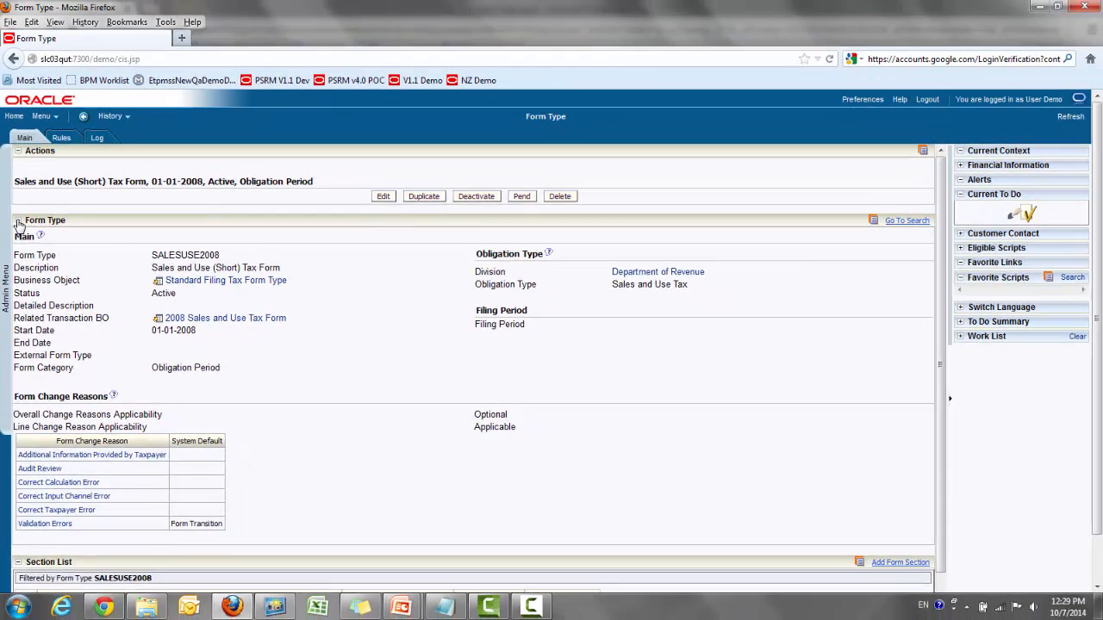
click(21, 174)
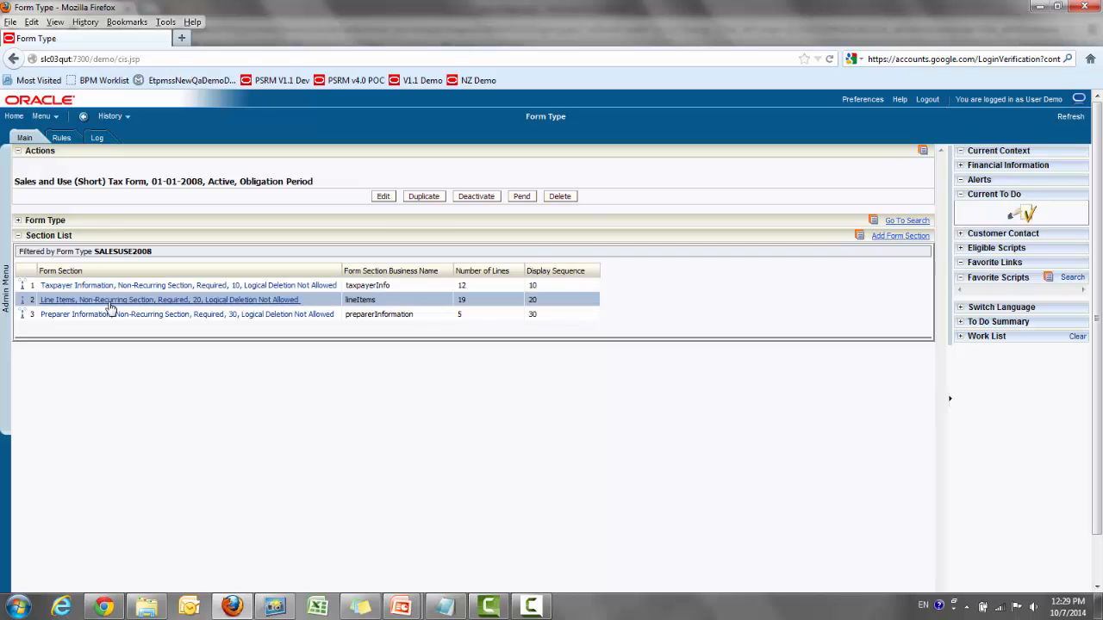
click(116, 299)
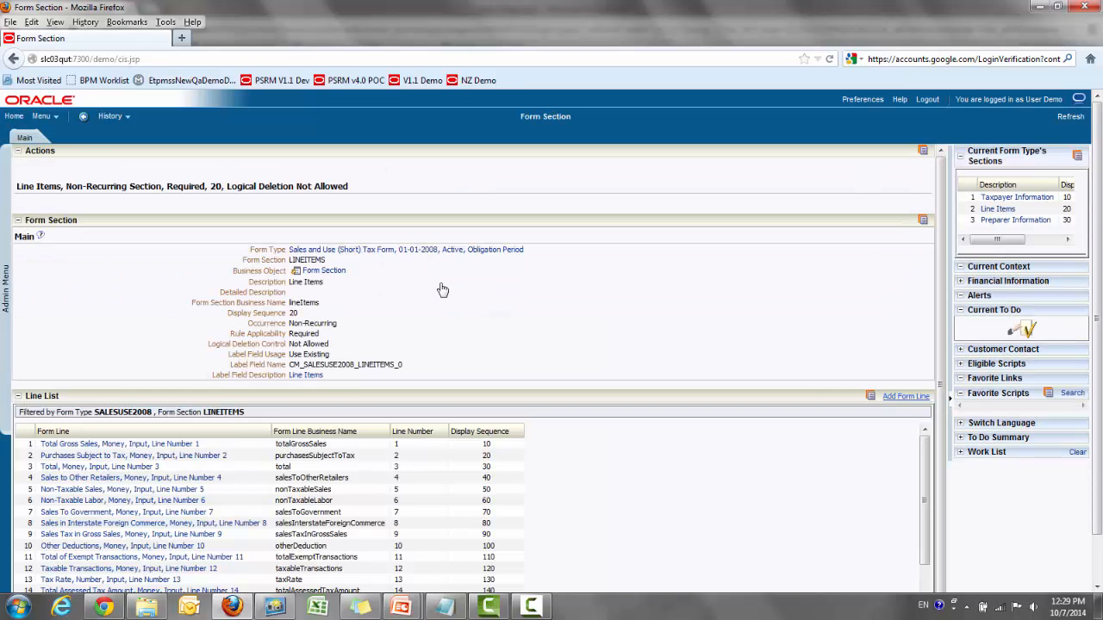
click(17, 220)
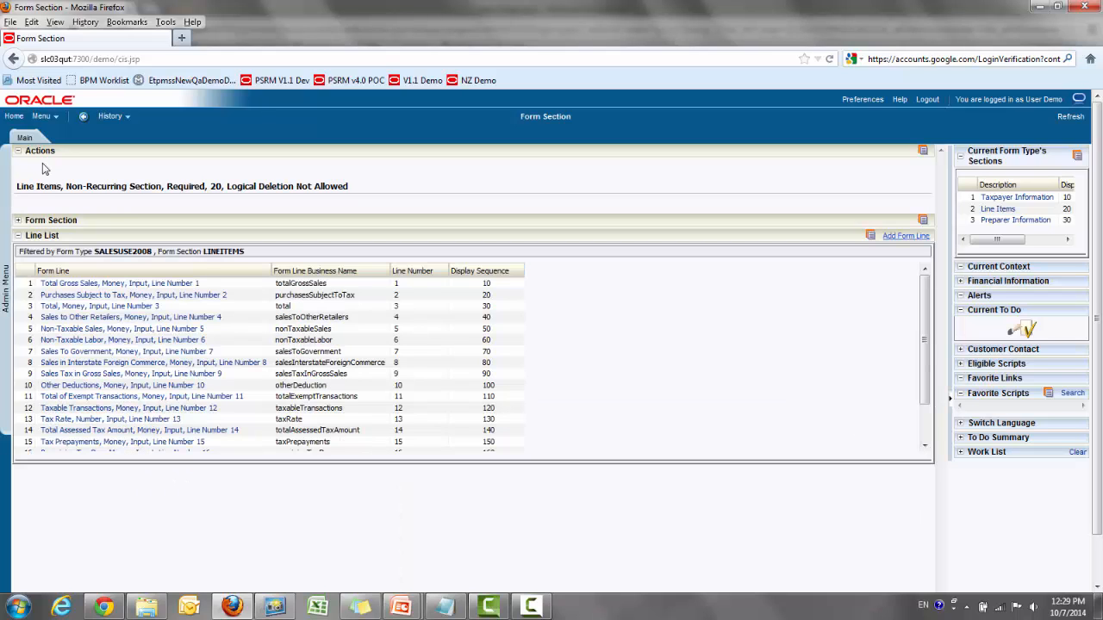
click(17, 222)
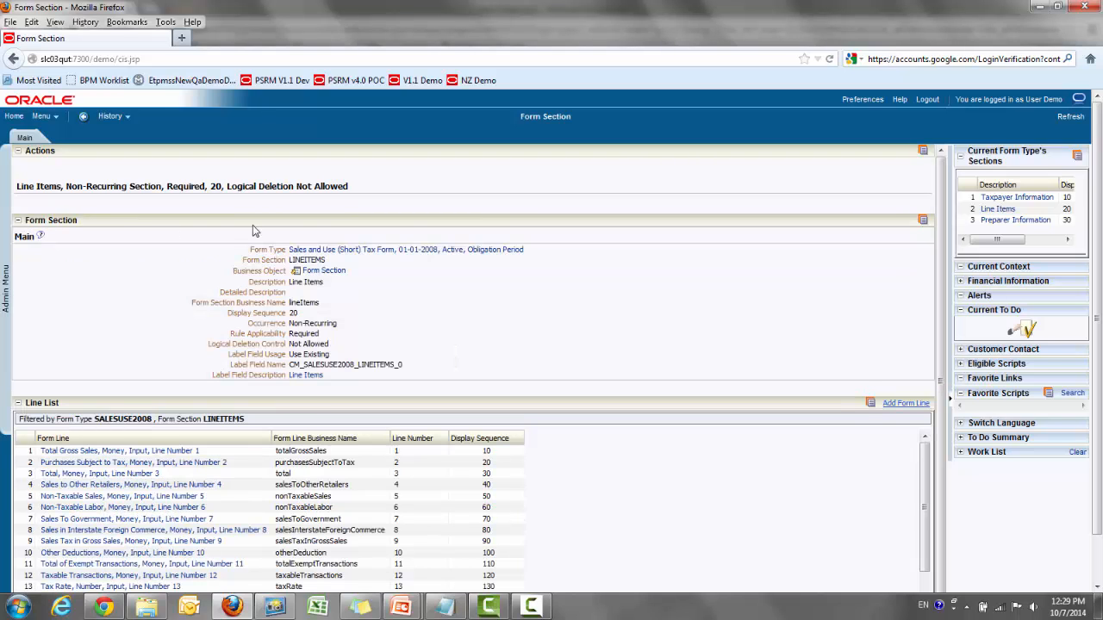
click(373, 250)
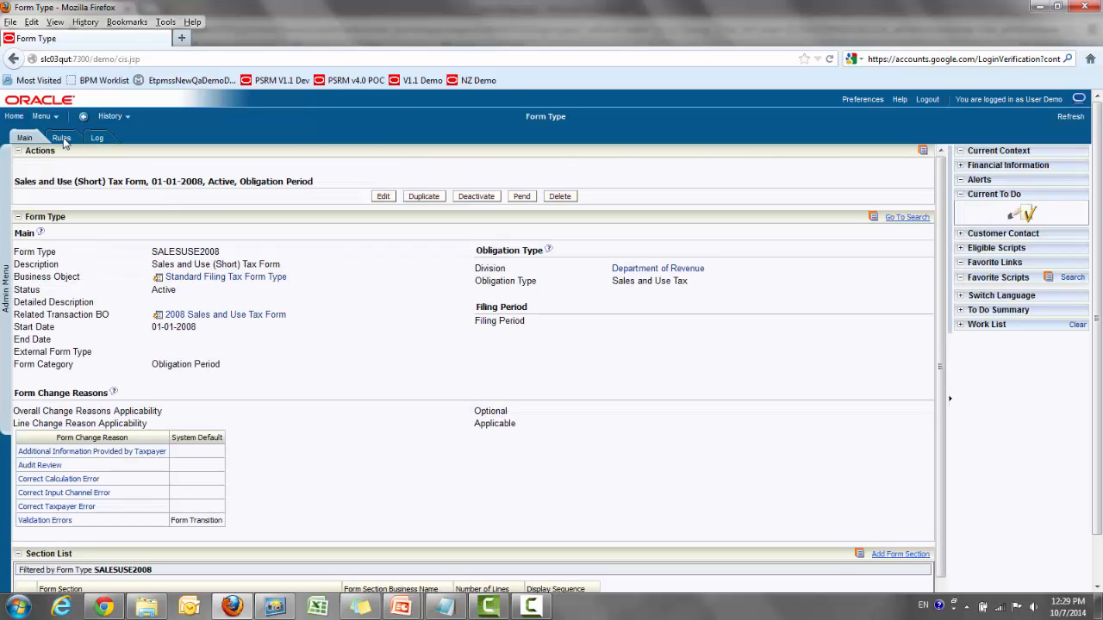
Step: Start a tax form for form type SALESUSE2008 and browse its Taxpayer Information, Line Items and Preparer Information pages
click(61, 139)
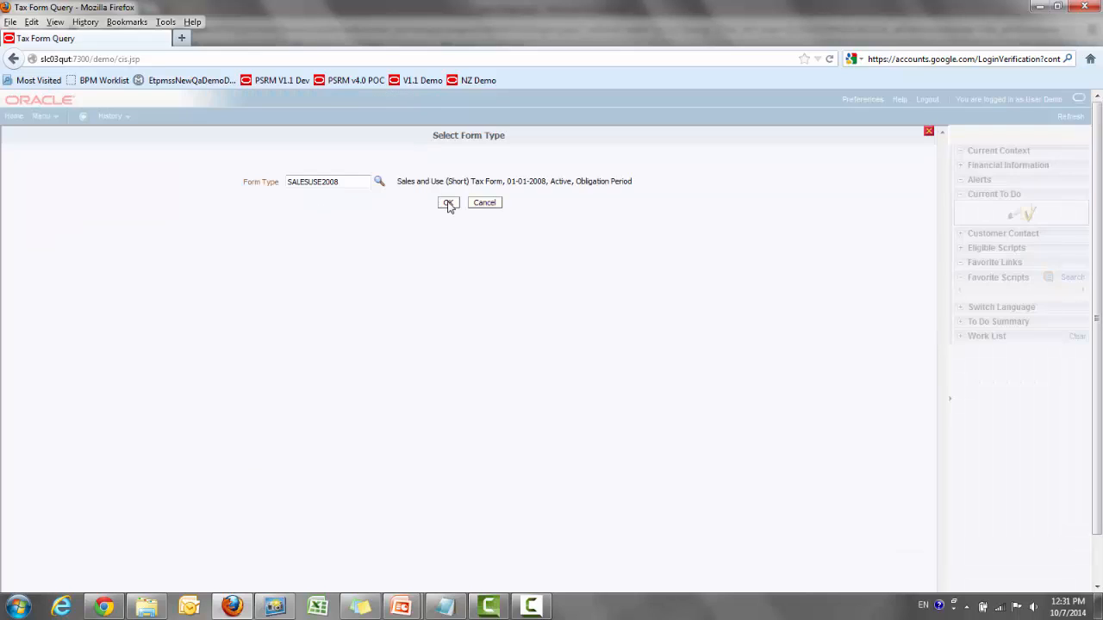
click(448, 204)
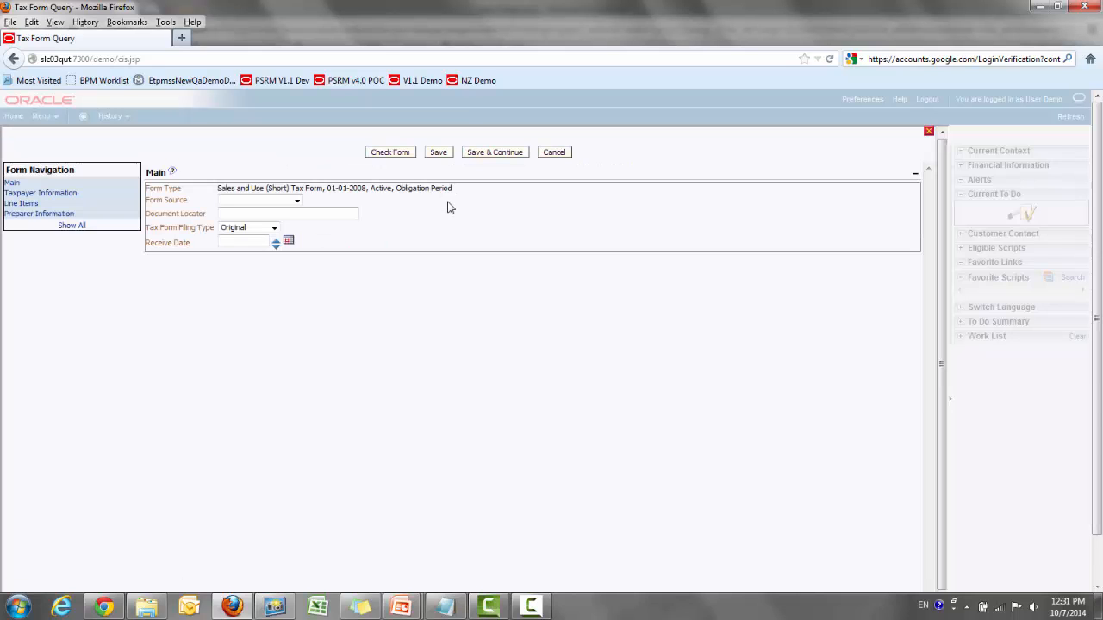
click(26, 194)
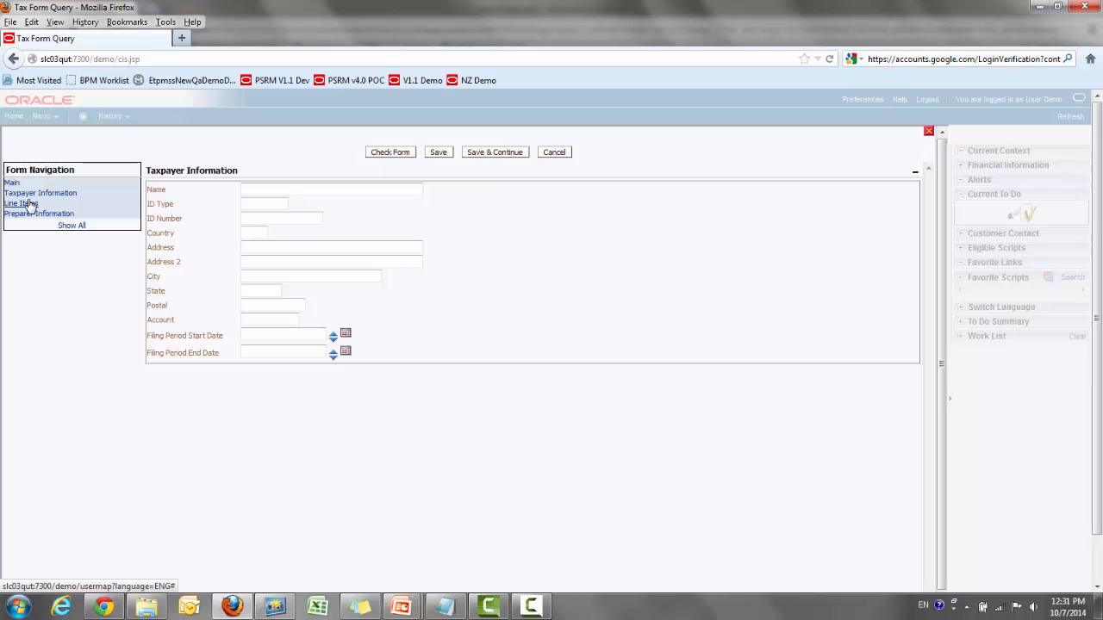
click(29, 204)
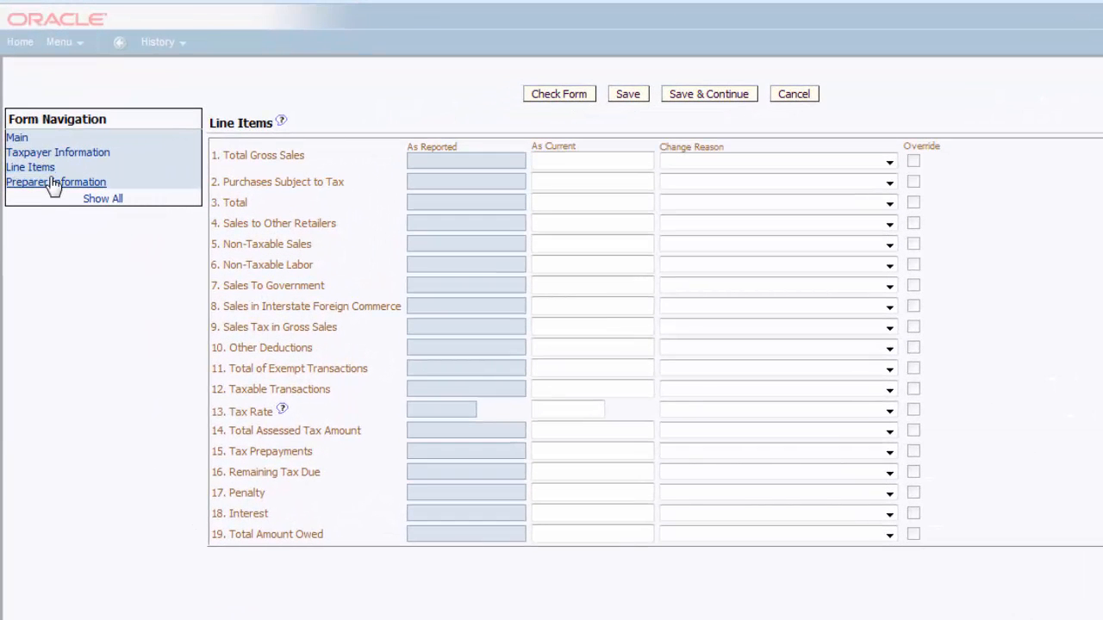
click(53, 182)
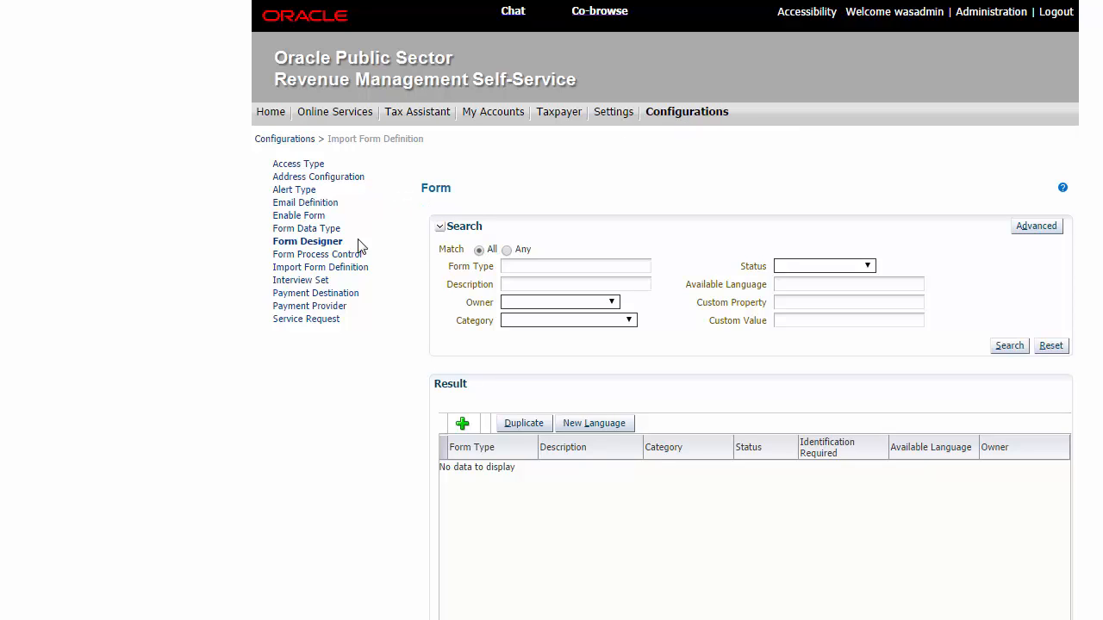
Step: In Import Form Definition, search the Tax Form category with description % and import the Sales and Use (Short) Tax Form
click(346, 270)
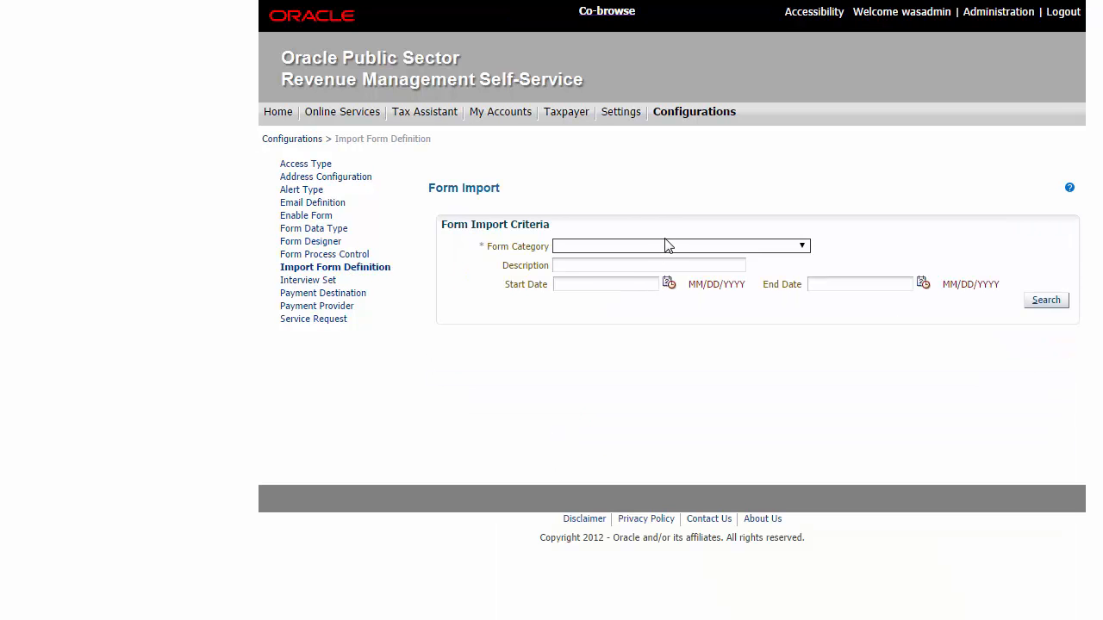
click(666, 245)
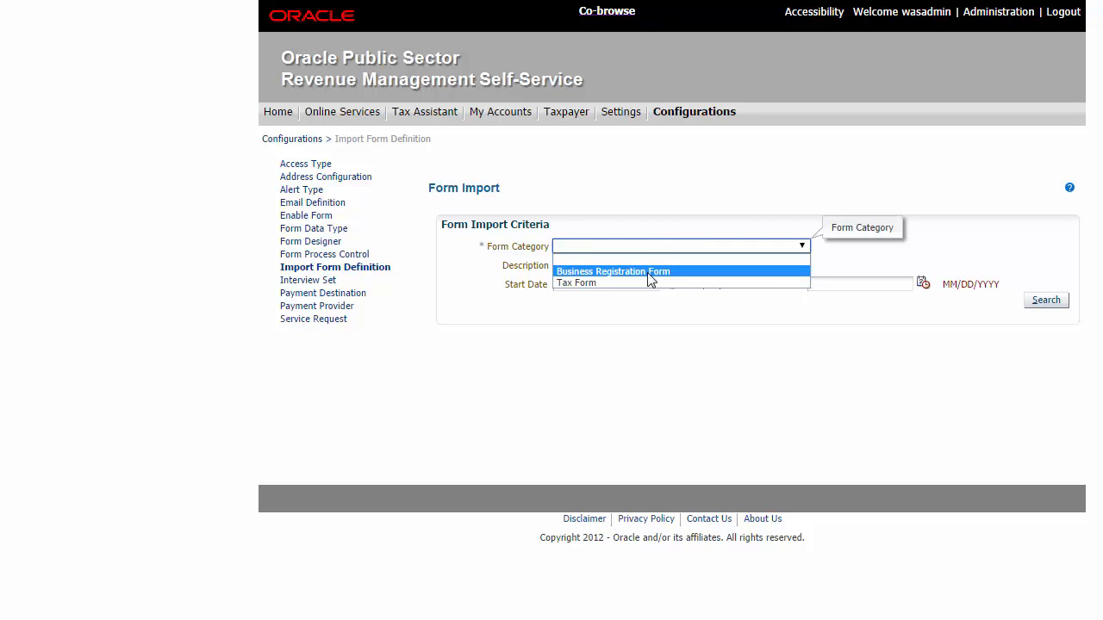
click(584, 284)
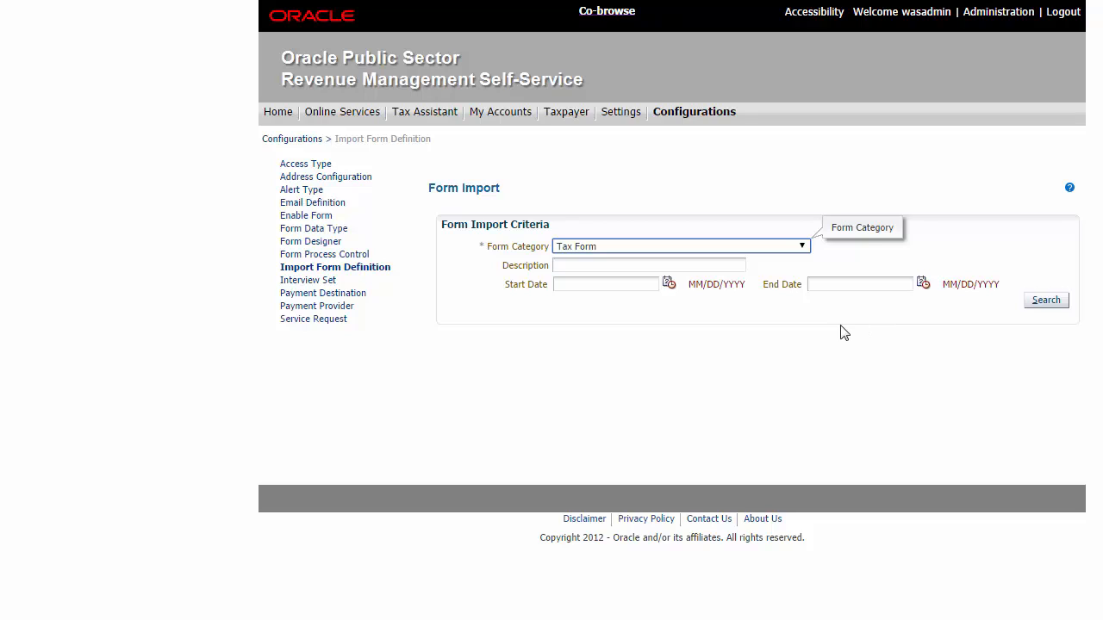
click(734, 266)
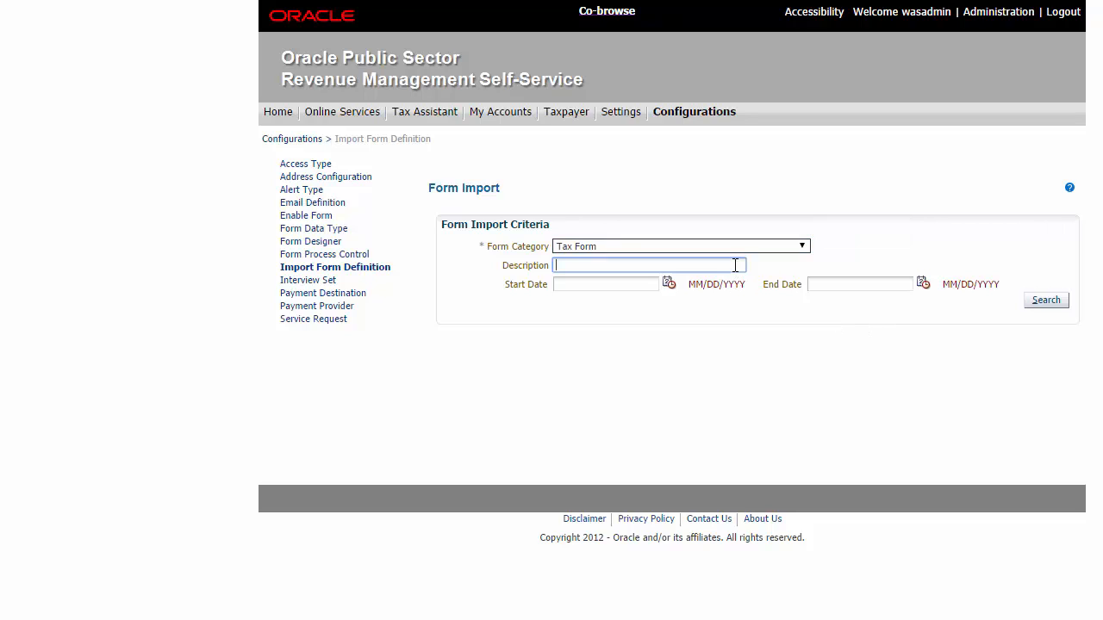
text(%)
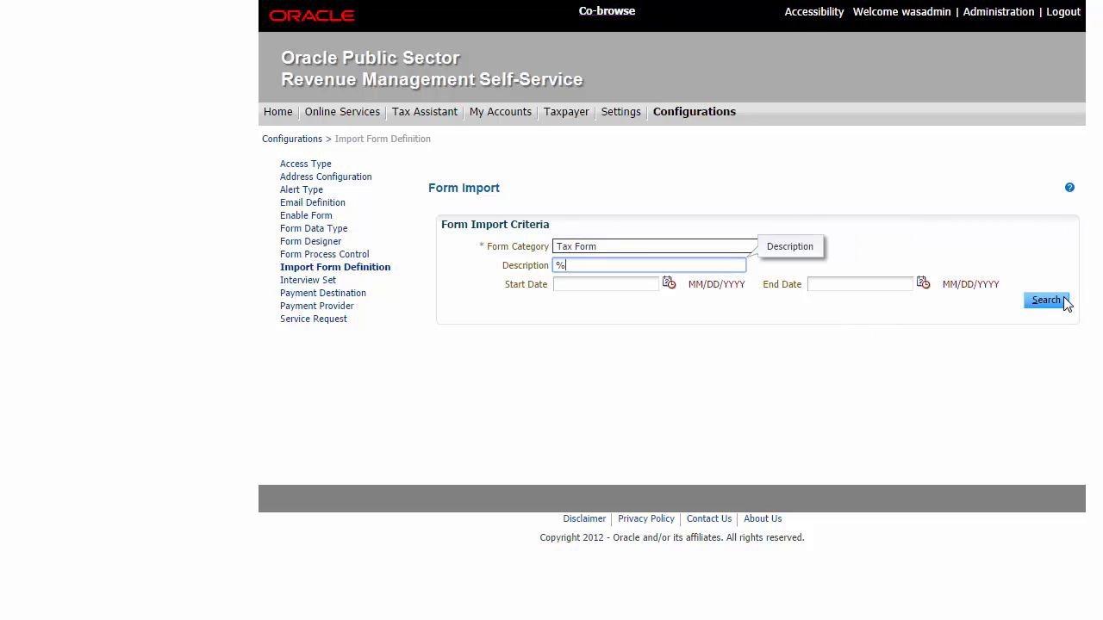
click(1060, 300)
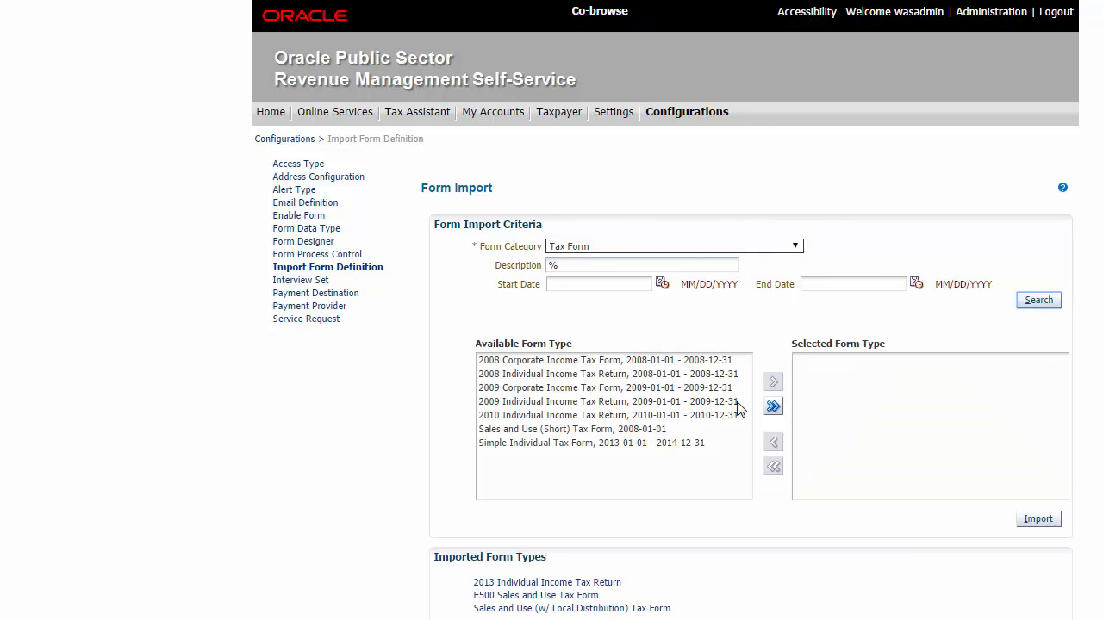
click(623, 433)
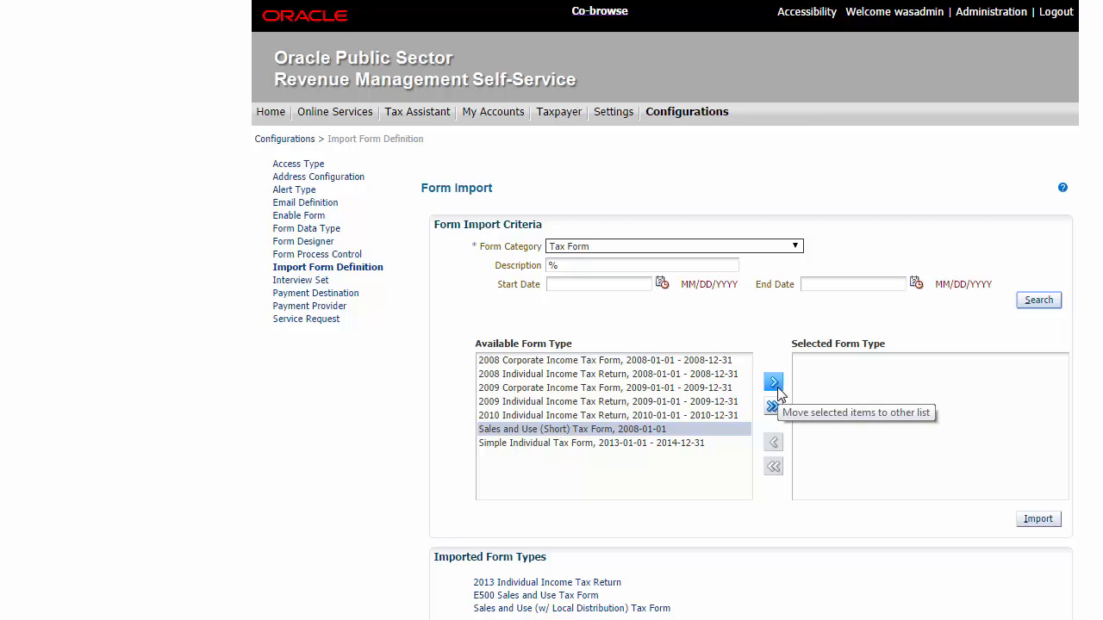
click(776, 387)
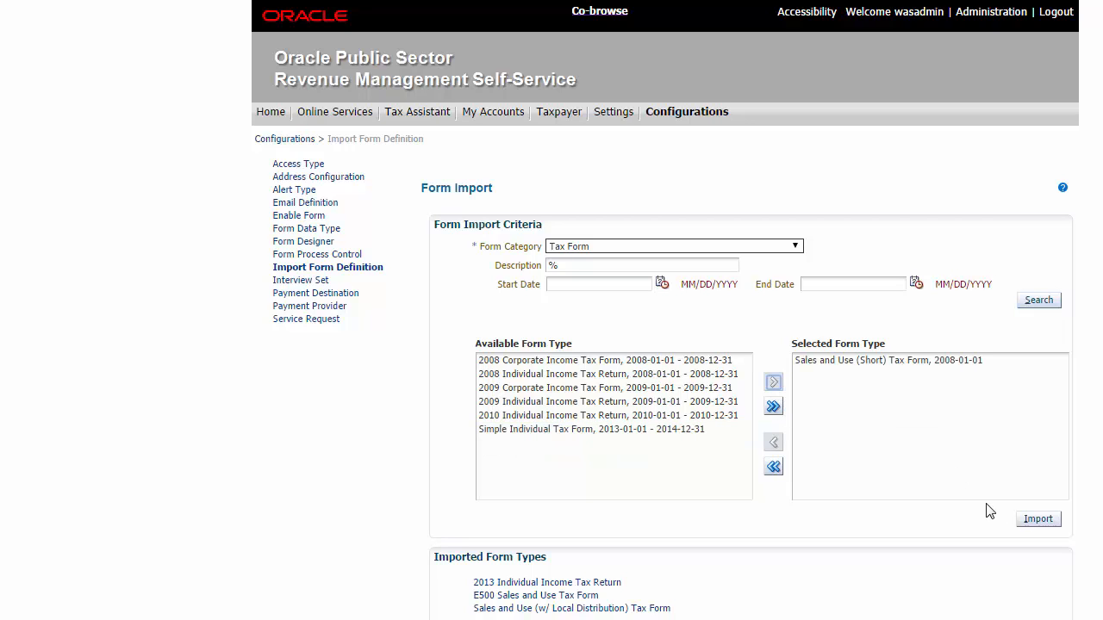
click(1038, 520)
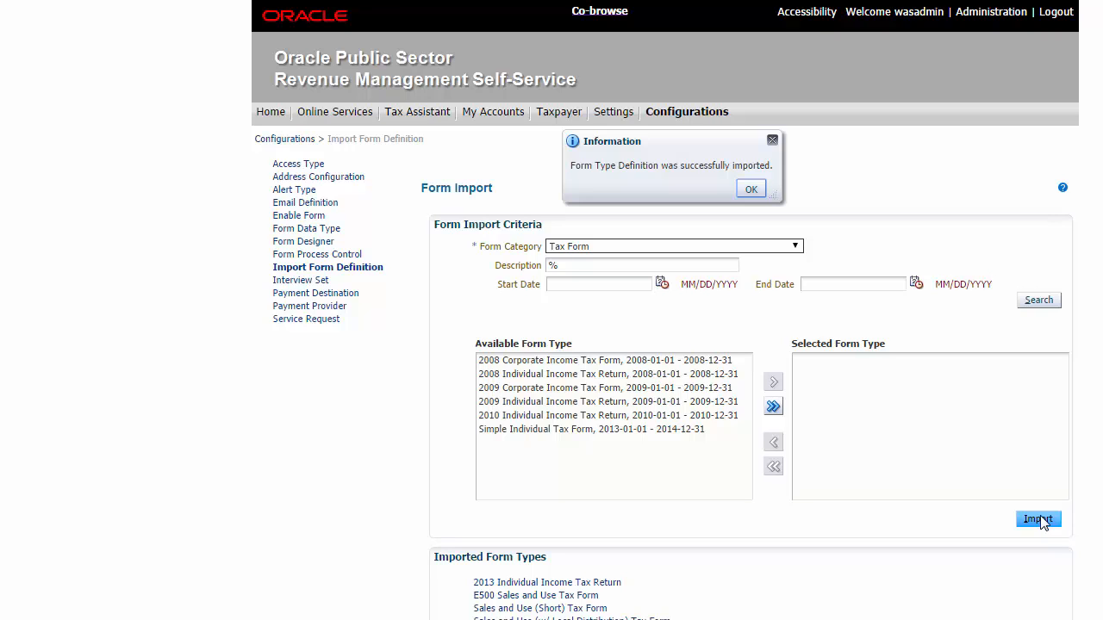
click(752, 189)
Step: Open the imported Sales and Use (Short) Tax Form definition and review its Processing settings
scroll(758, 177, down, 1)
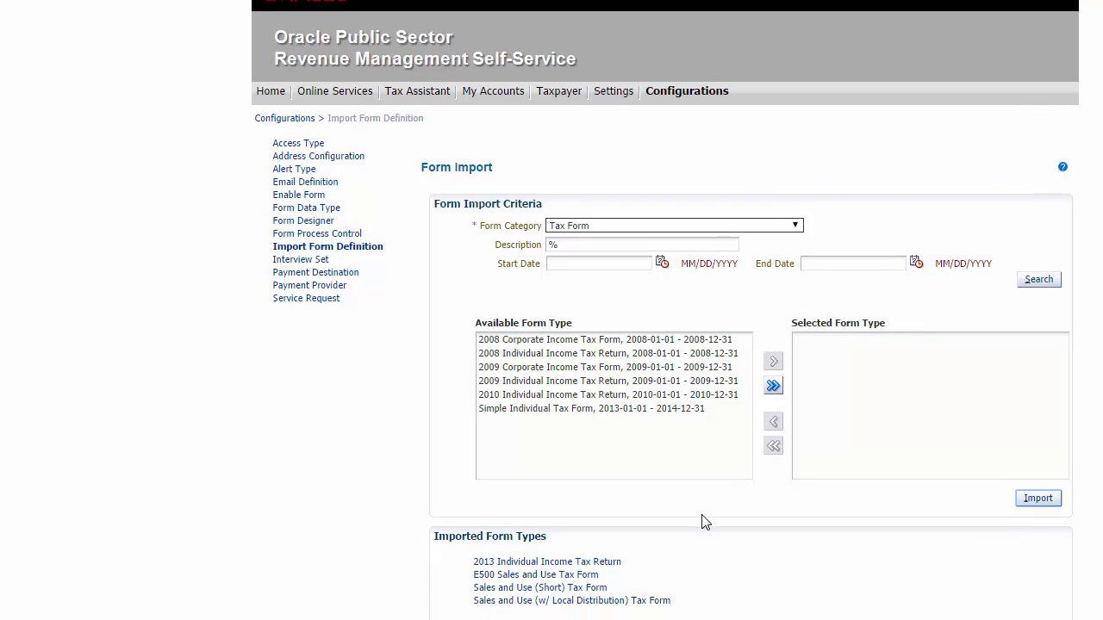
click(566, 587)
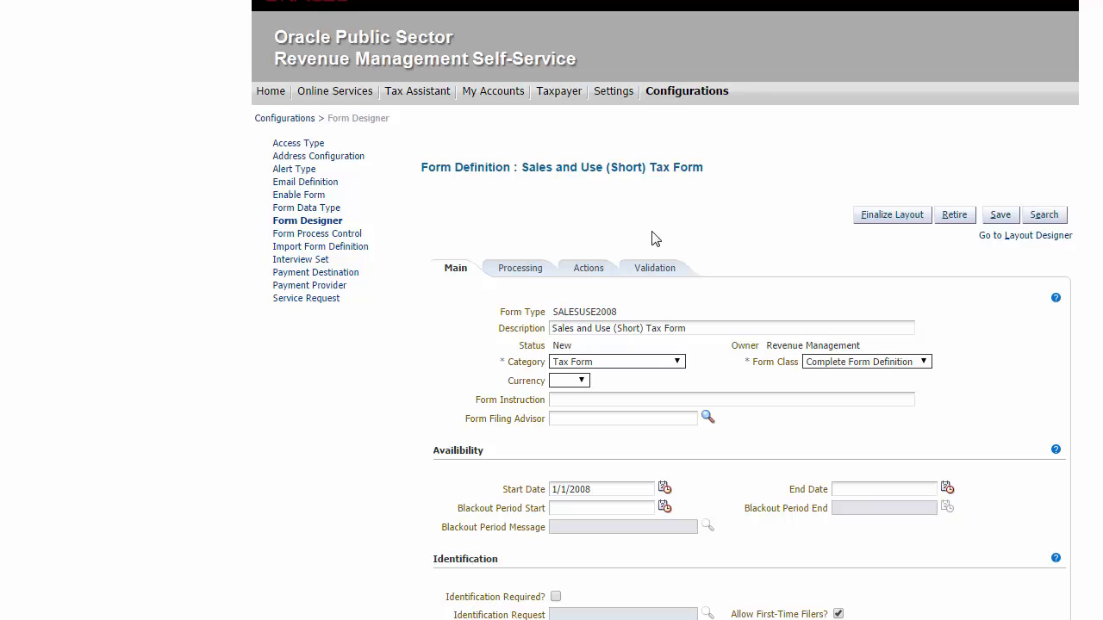
scroll(665, 344, down, 2)
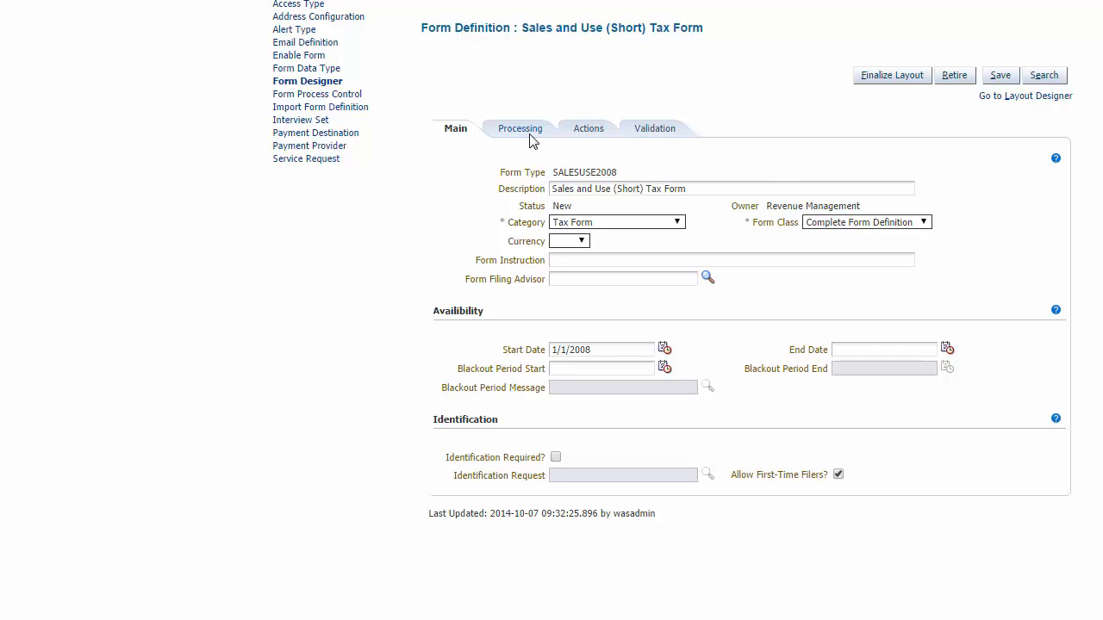
click(524, 132)
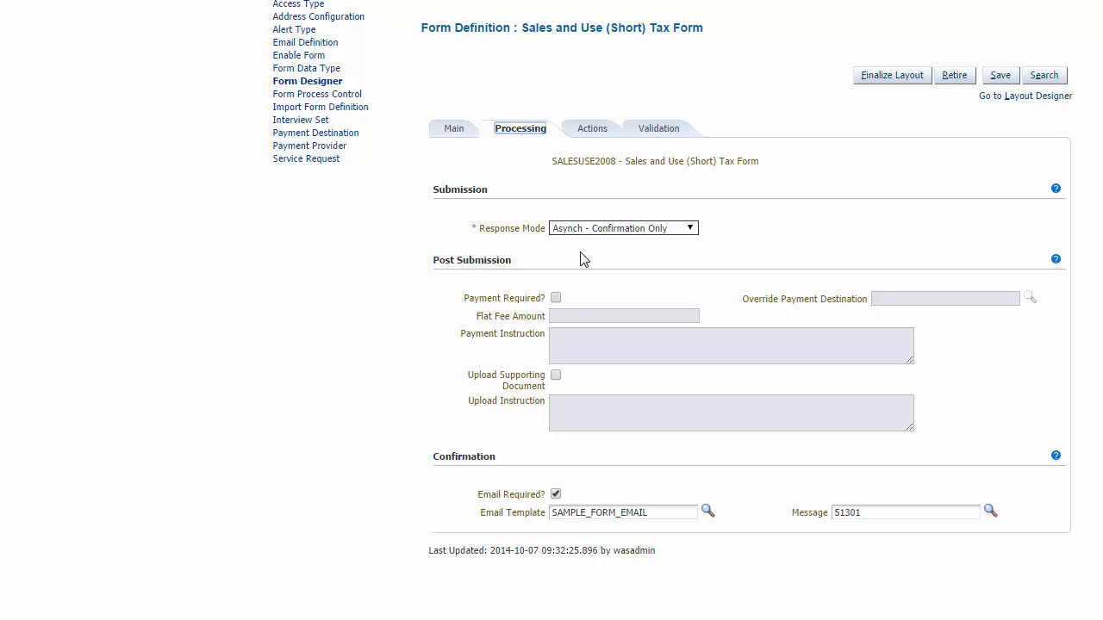
Step: Open the form in Layout Designer, expand its three sections, and preview the form
click(1026, 98)
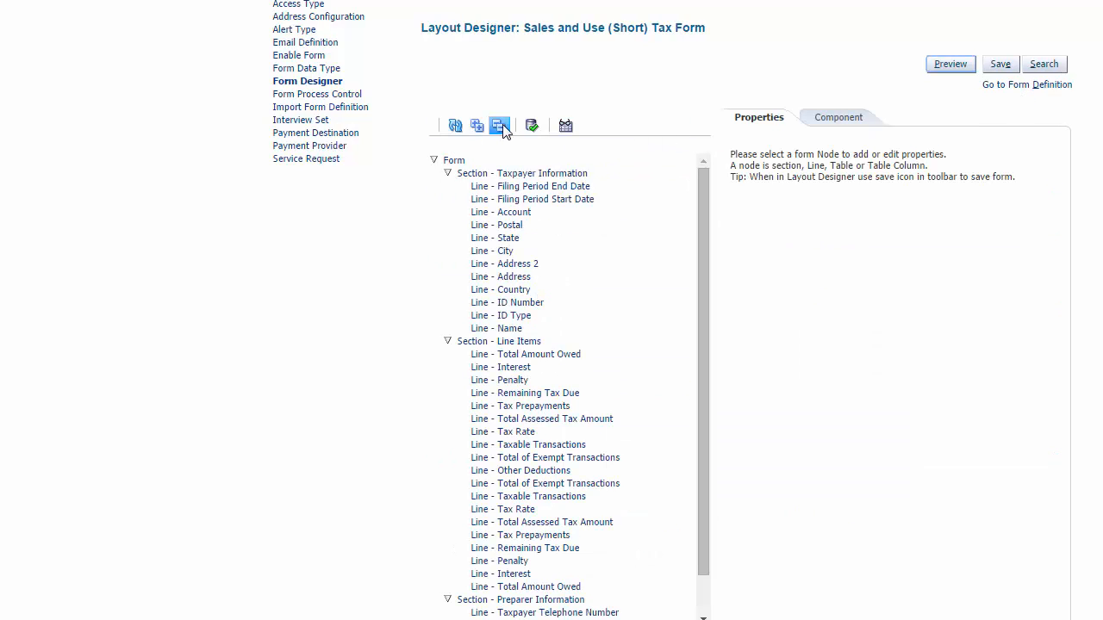
click(499, 126)
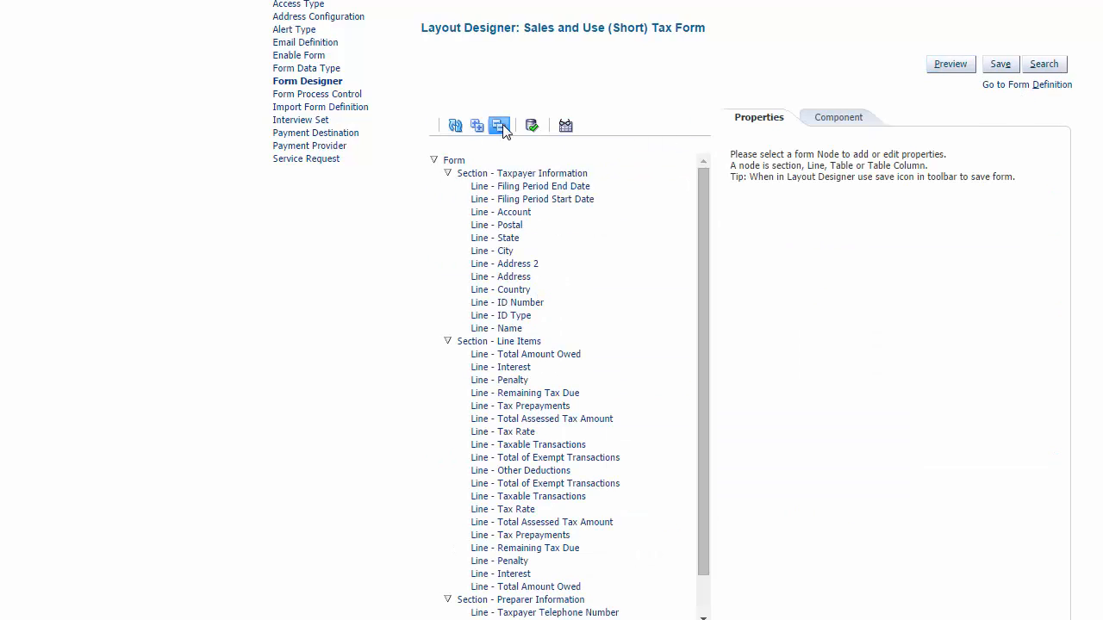
click(434, 162)
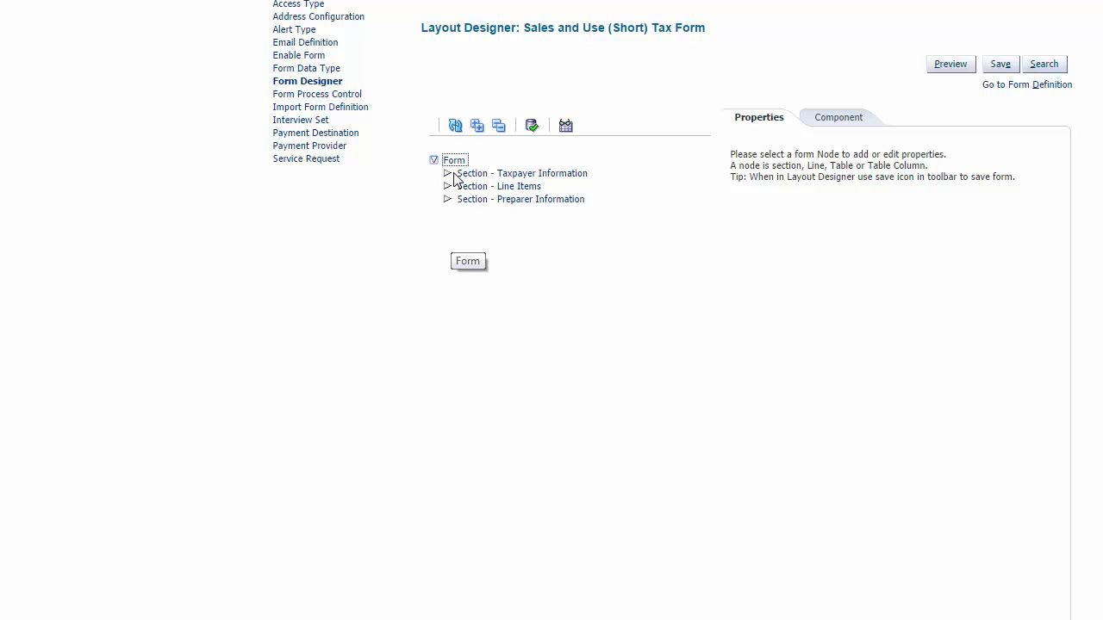
click(448, 173)
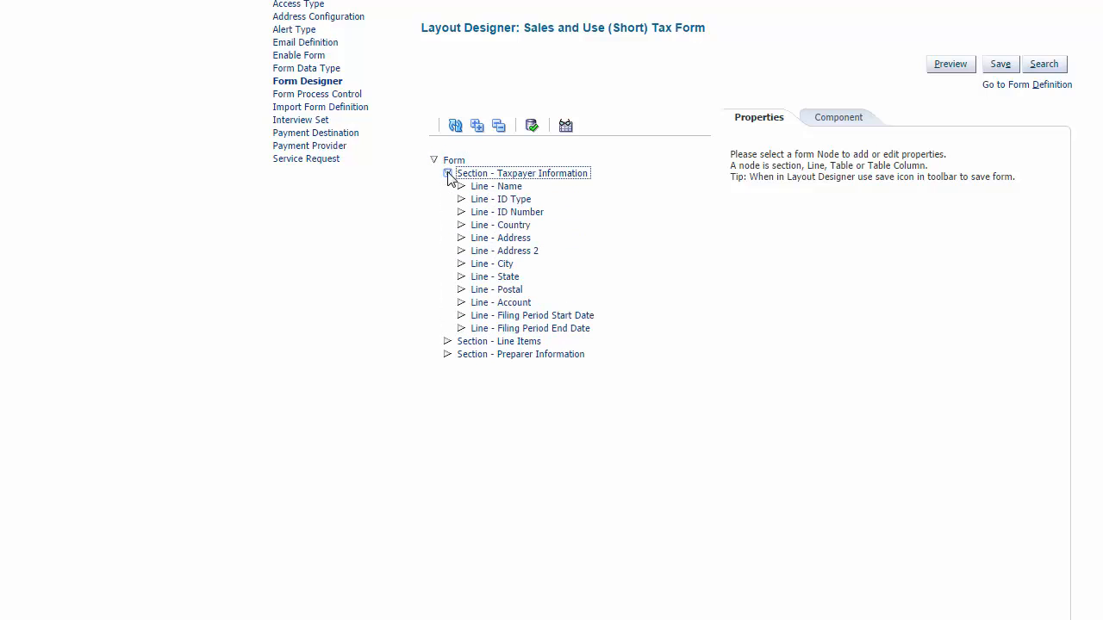
click(448, 342)
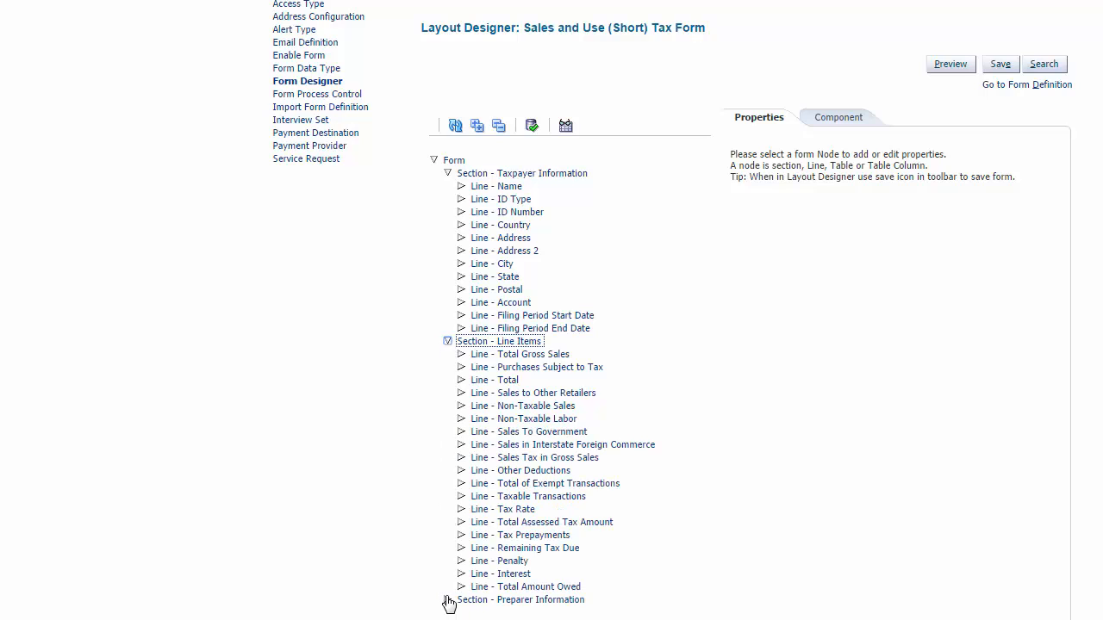
click(448, 600)
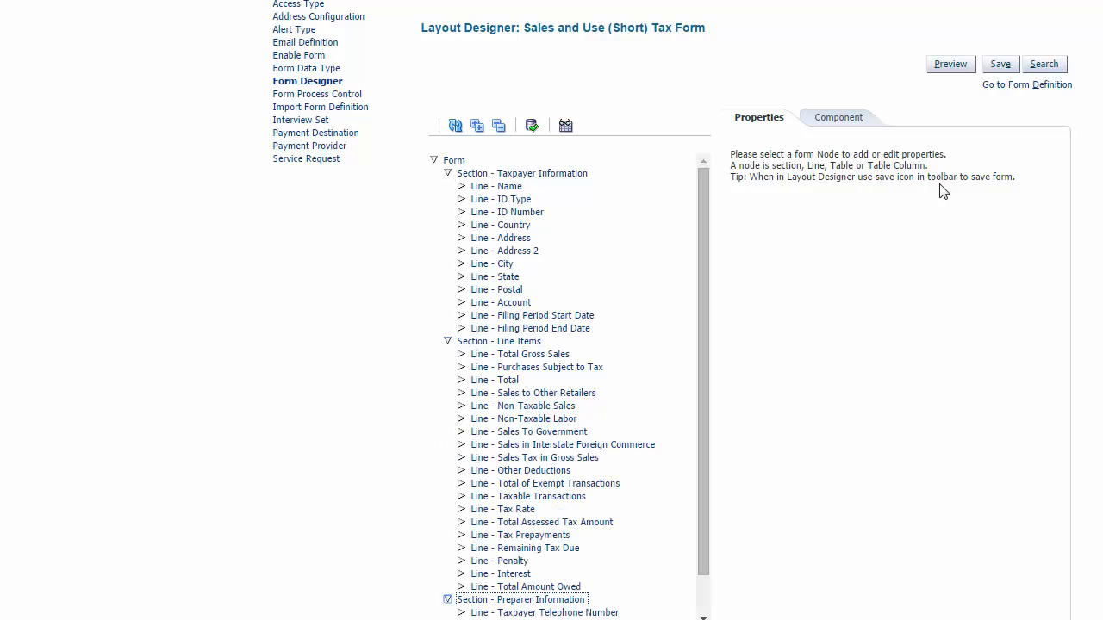
click(961, 72)
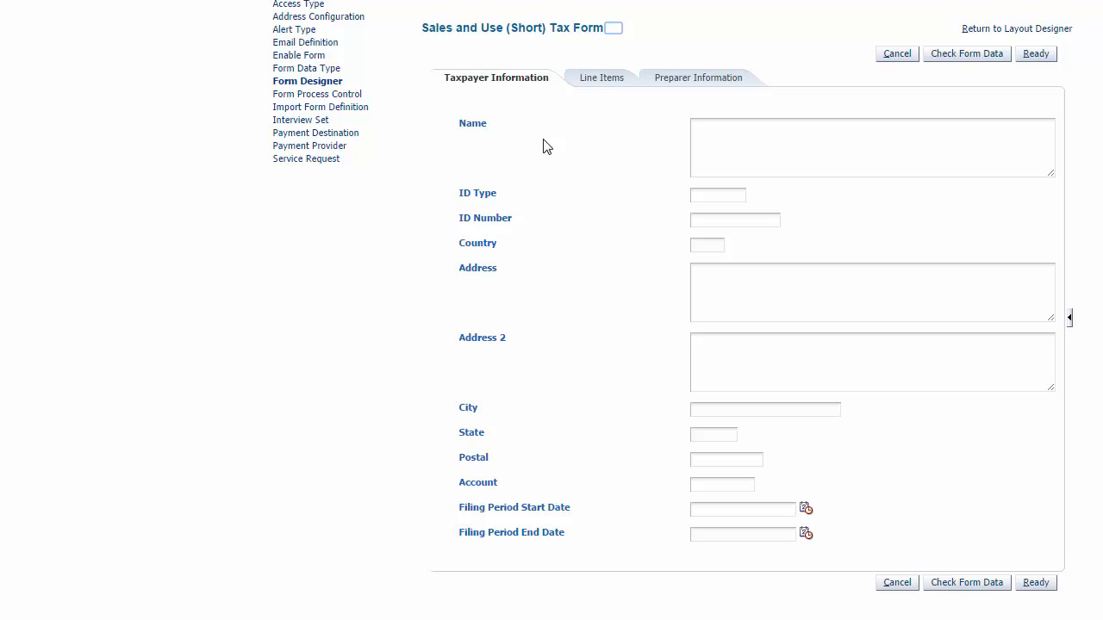
Step: Check the preview's Line Items page and return to the form definition
click(610, 78)
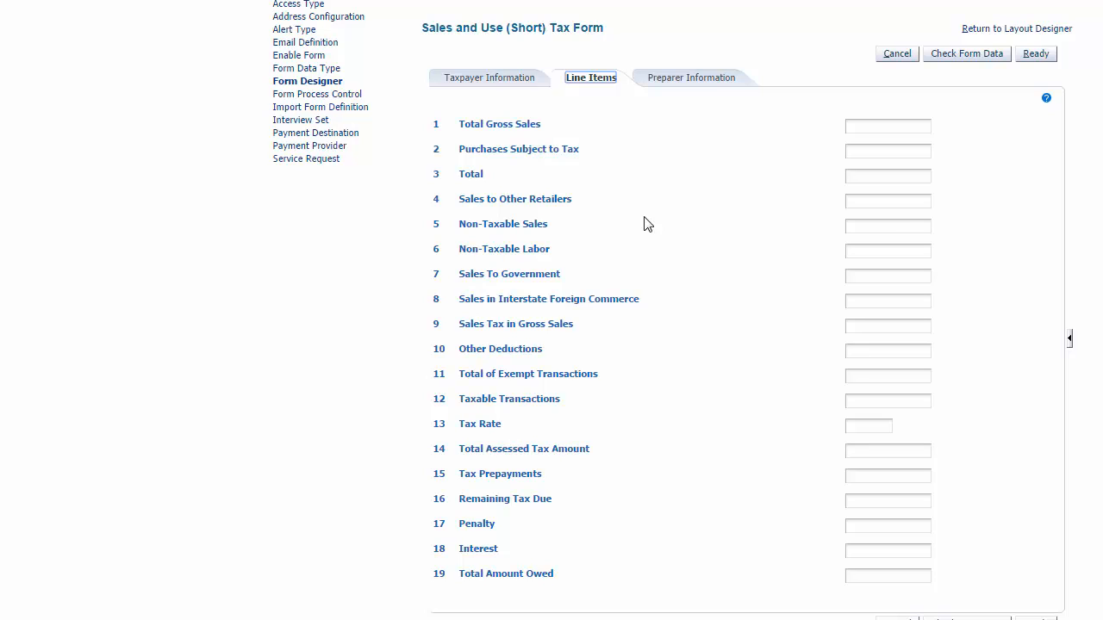
click(1028, 36)
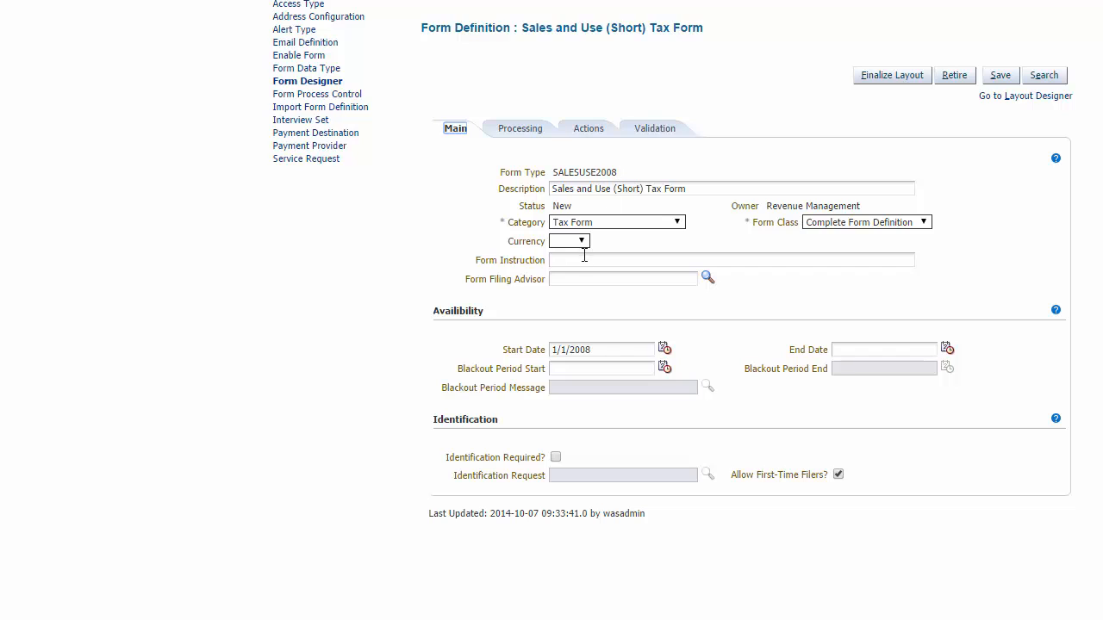
Step: Try to set the Form Instruction to UCM#dDocName:SALES-USE-INSTR and save the definition
click(584, 259)
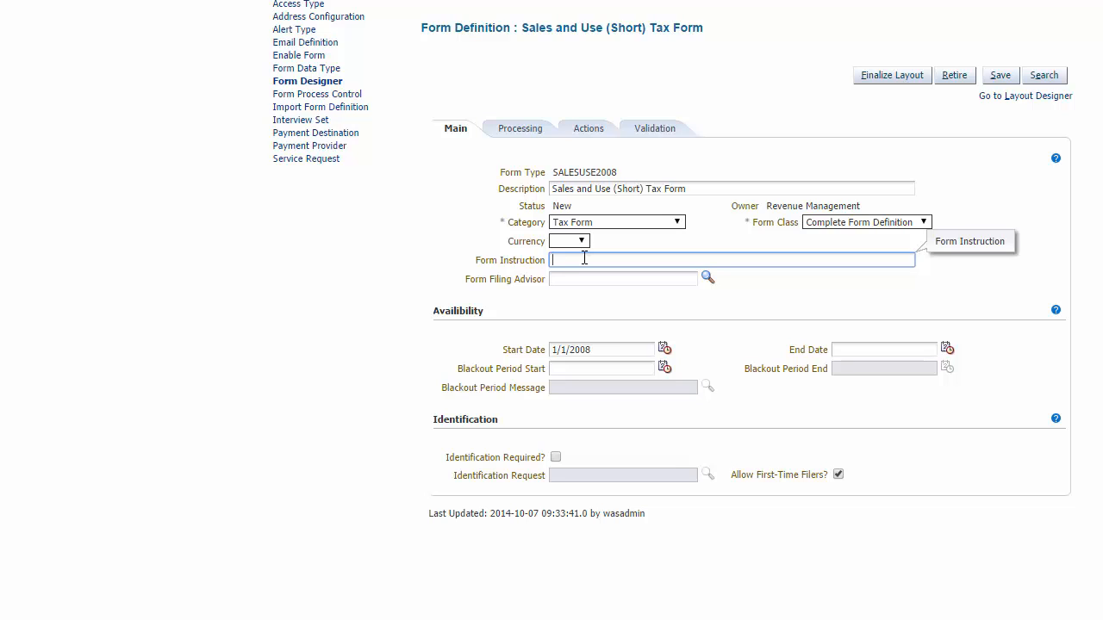
text(UCM#dDocName:SALES-USE-INSTRUCM#dDocName:SALES-USE-INSTR)
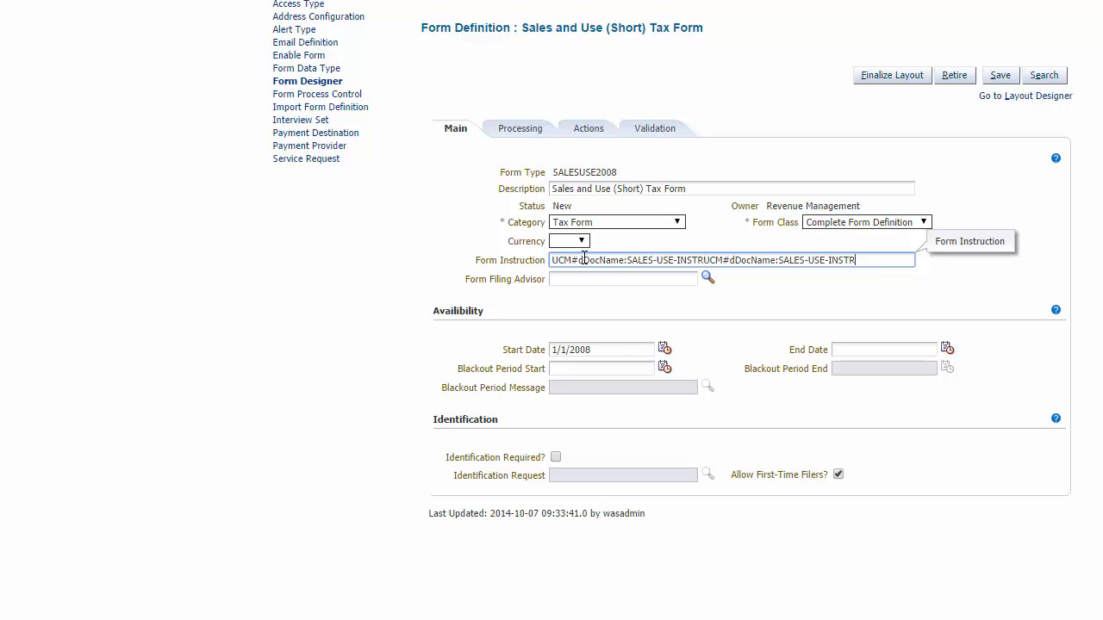
key(ctrl+z)
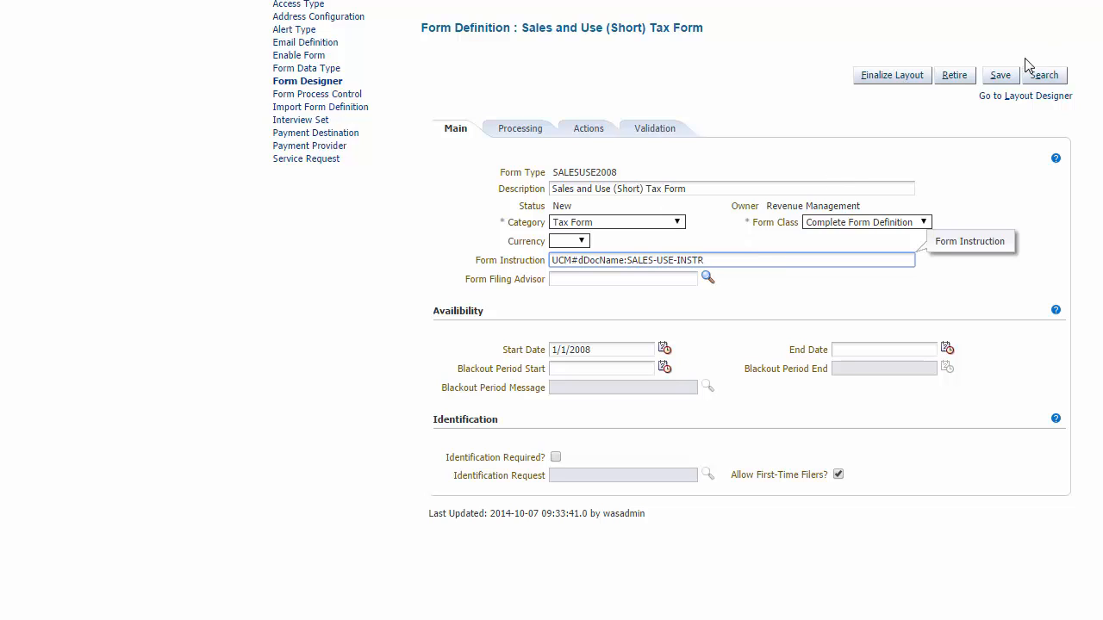
click(999, 75)
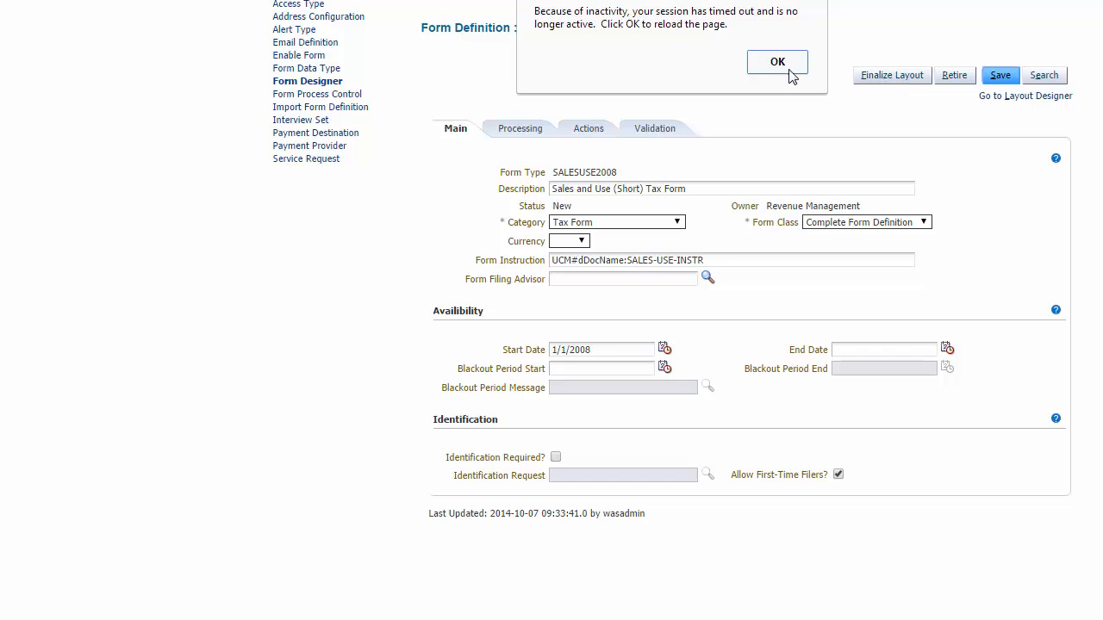
click(786, 68)
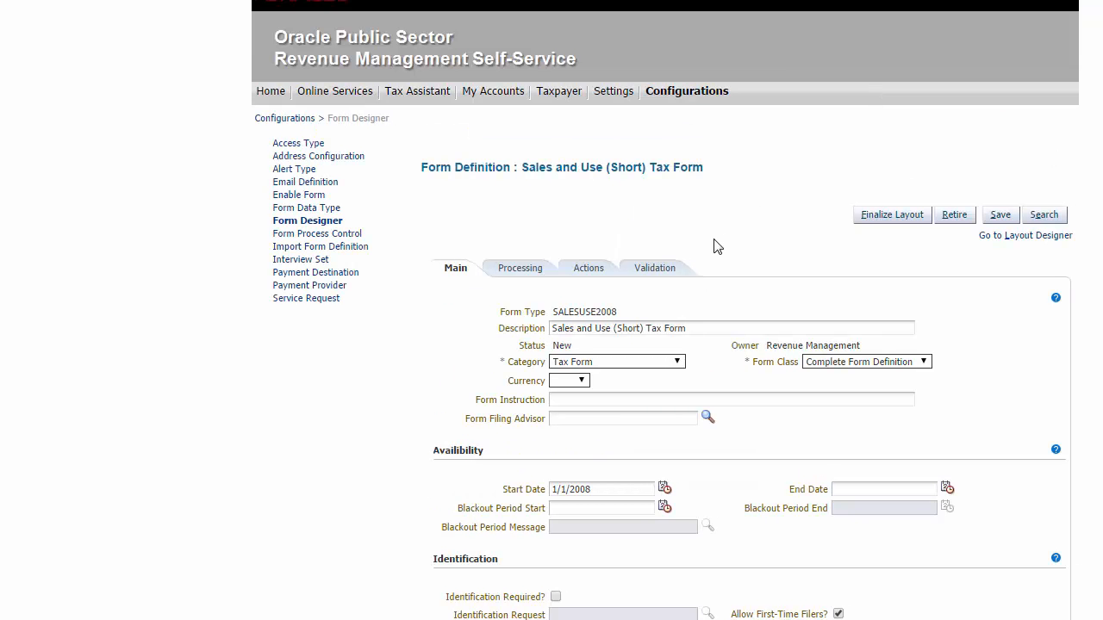
Step: Set the Form Instruction to UCM#dDocName:SALES-USE-INSTR and save the form definition
click(617, 403)
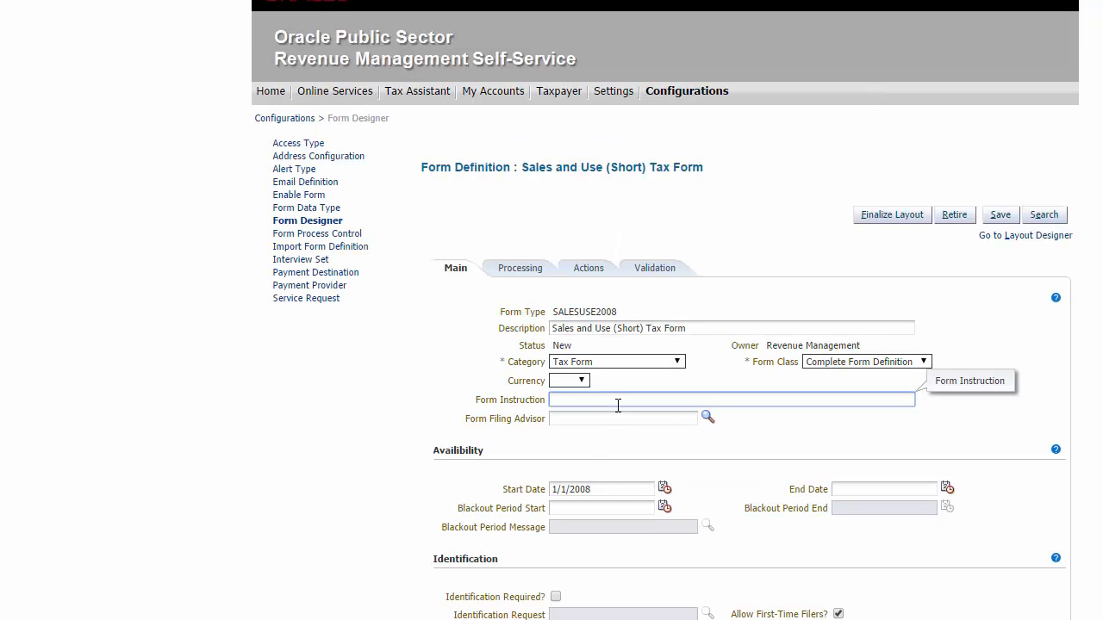
text(UCM#dDocName:SALES-USE-INSTR)
click(992, 217)
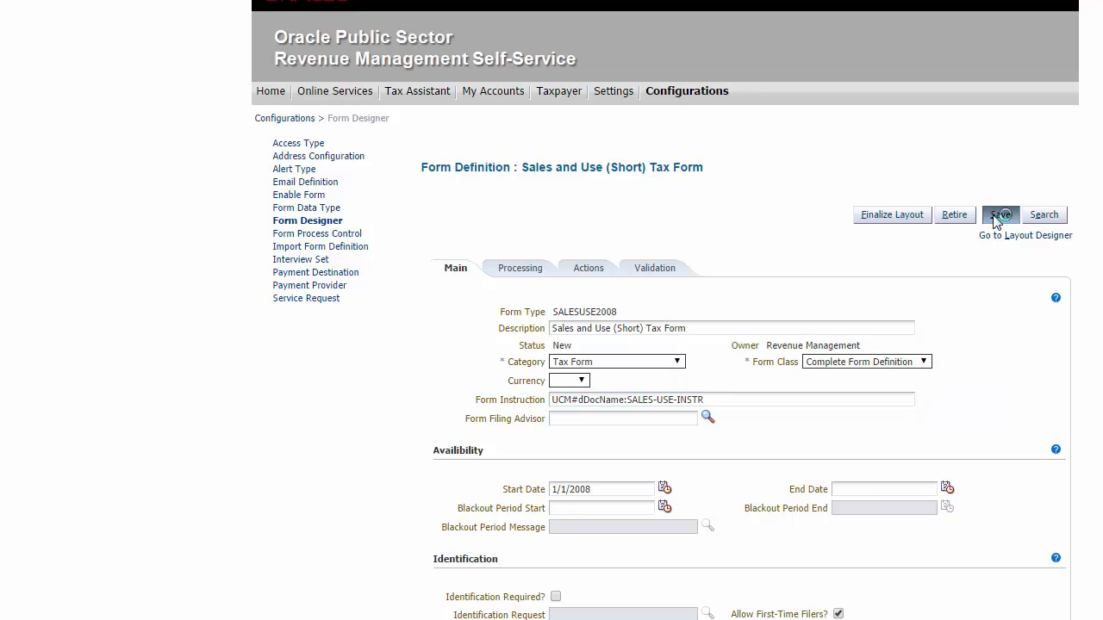
Step: Preview the form from Layout Designer and toggle the Form Instruction side panel
click(1000, 236)
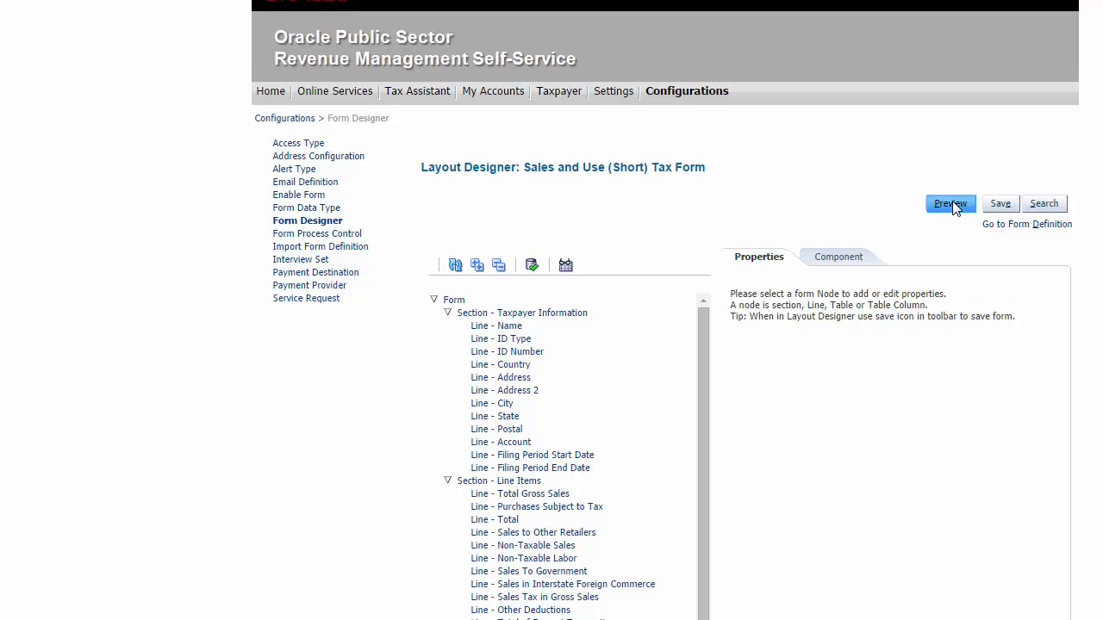
click(953, 207)
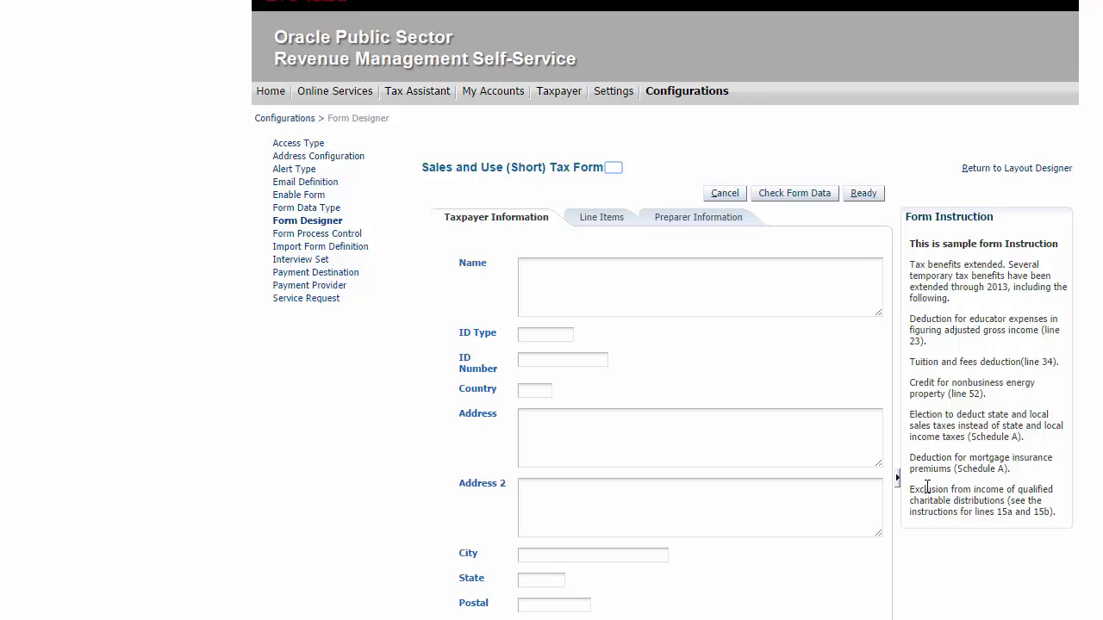
click(899, 484)
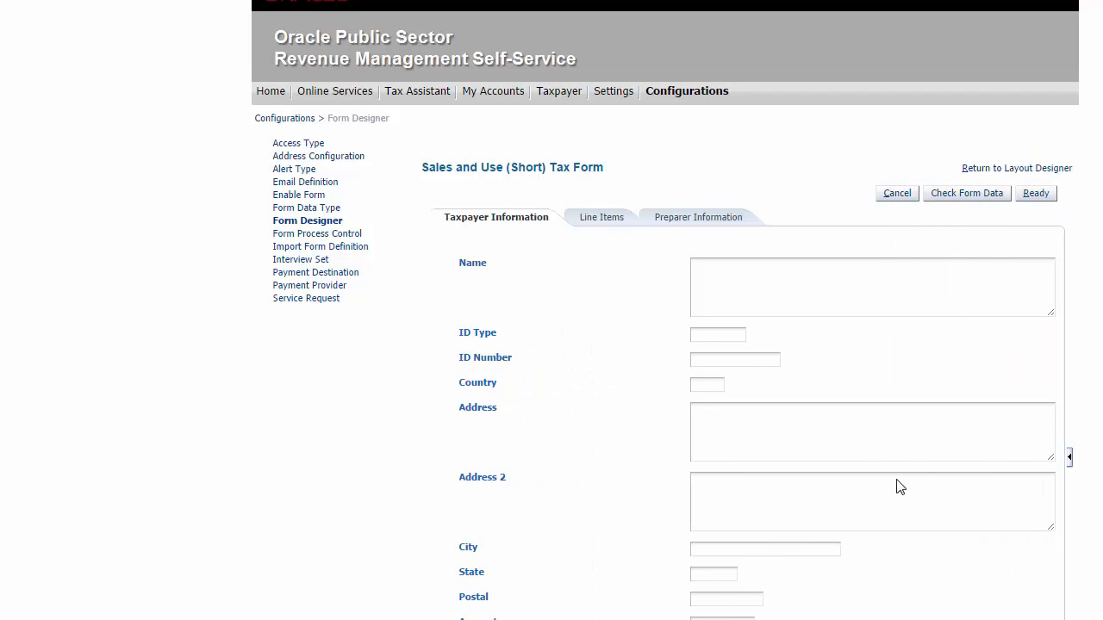
click(1069, 458)
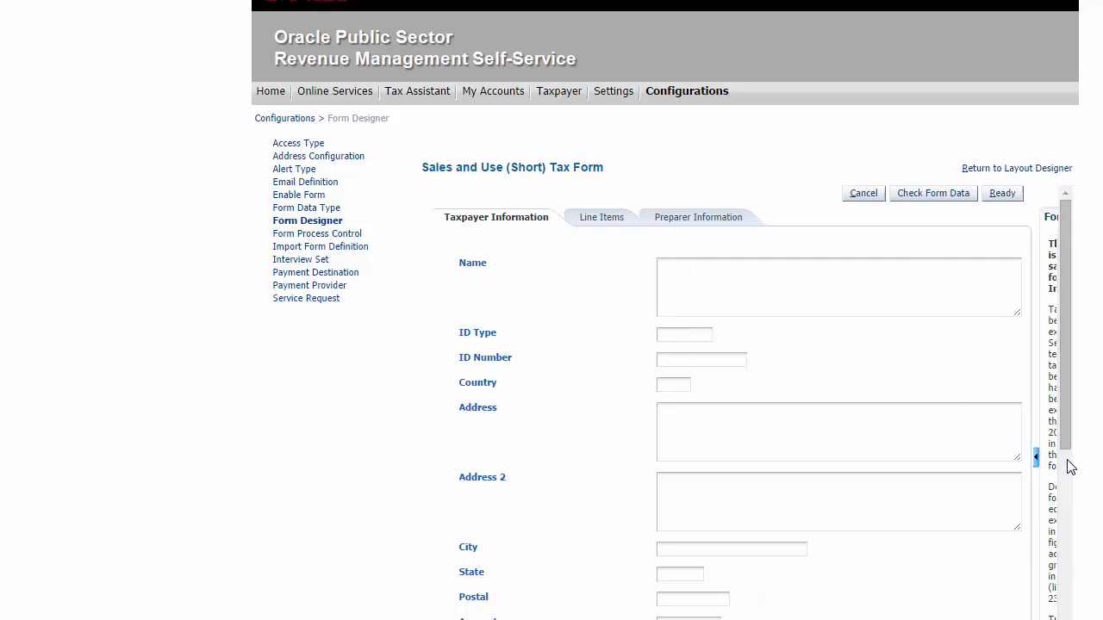
click(1013, 170)
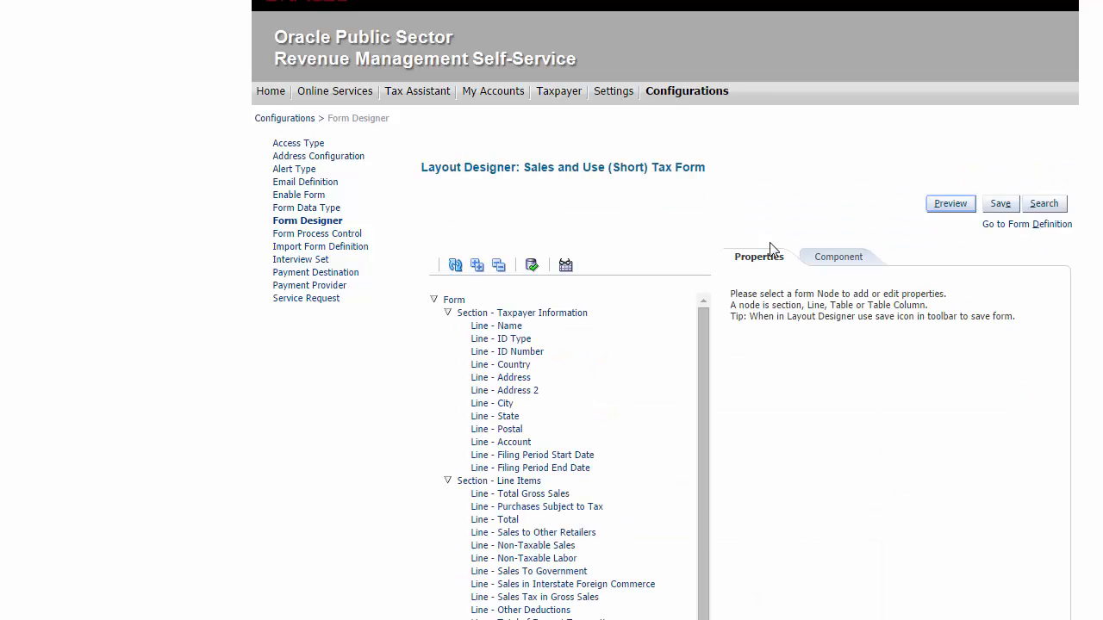
Step: Set the Form Filing Advisor to the SALES-USE-ADVISOR interview SU-FILING-REQ and save the definition
click(1040, 226)
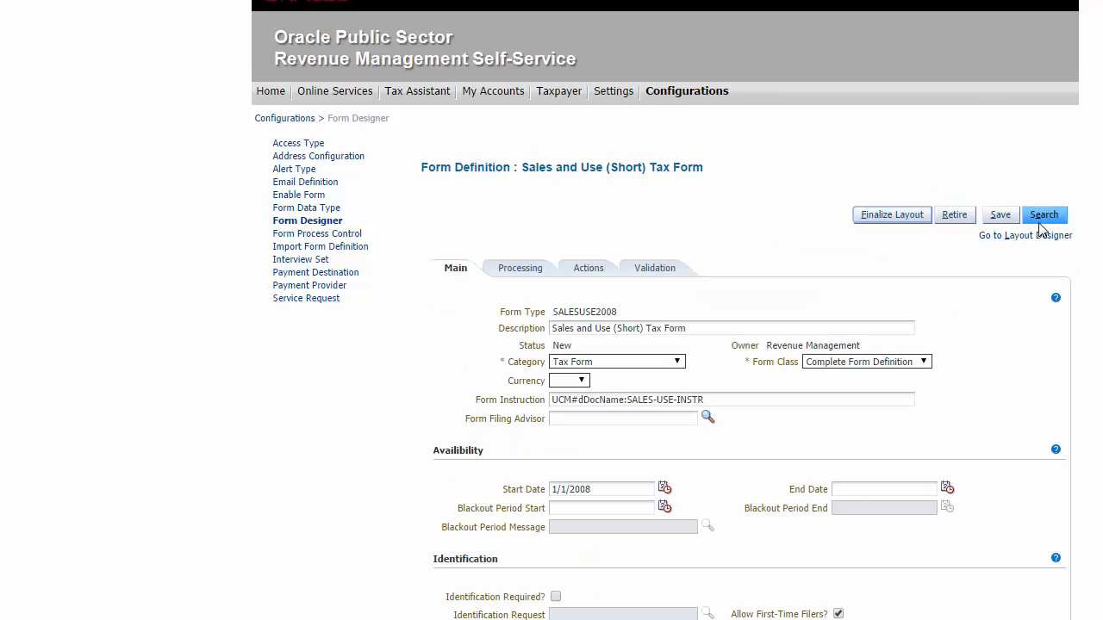
click(617, 424)
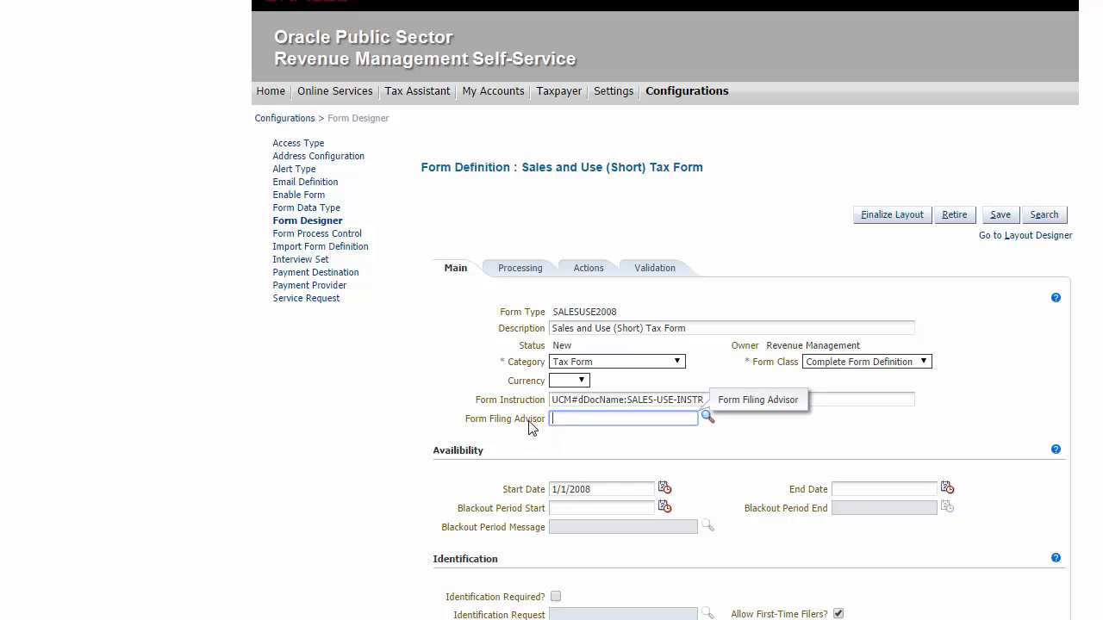
click(708, 417)
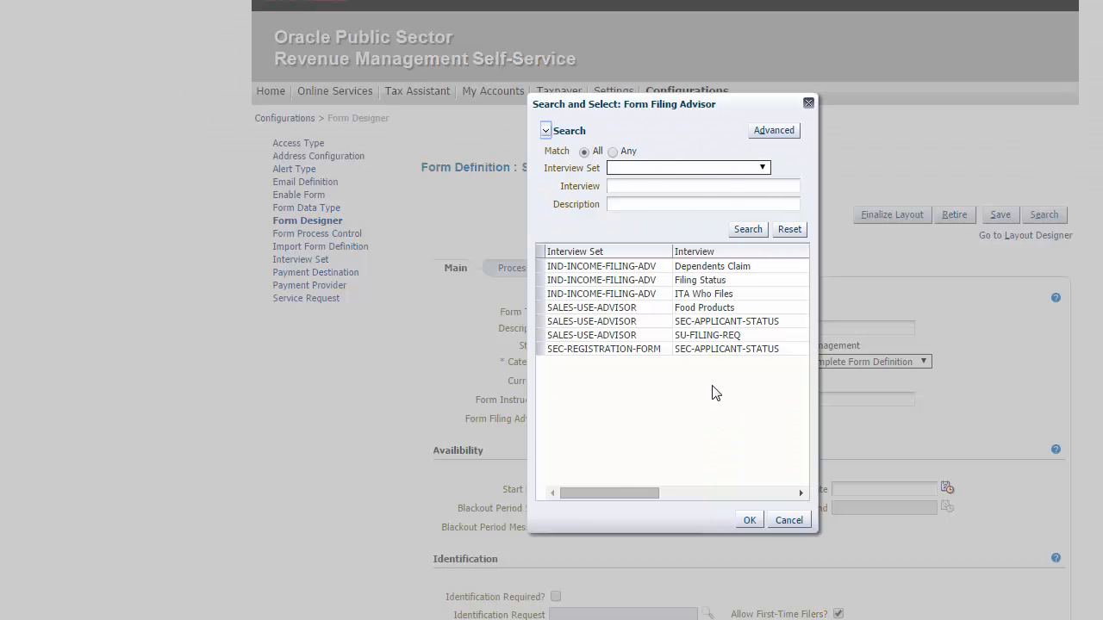
click(682, 351)
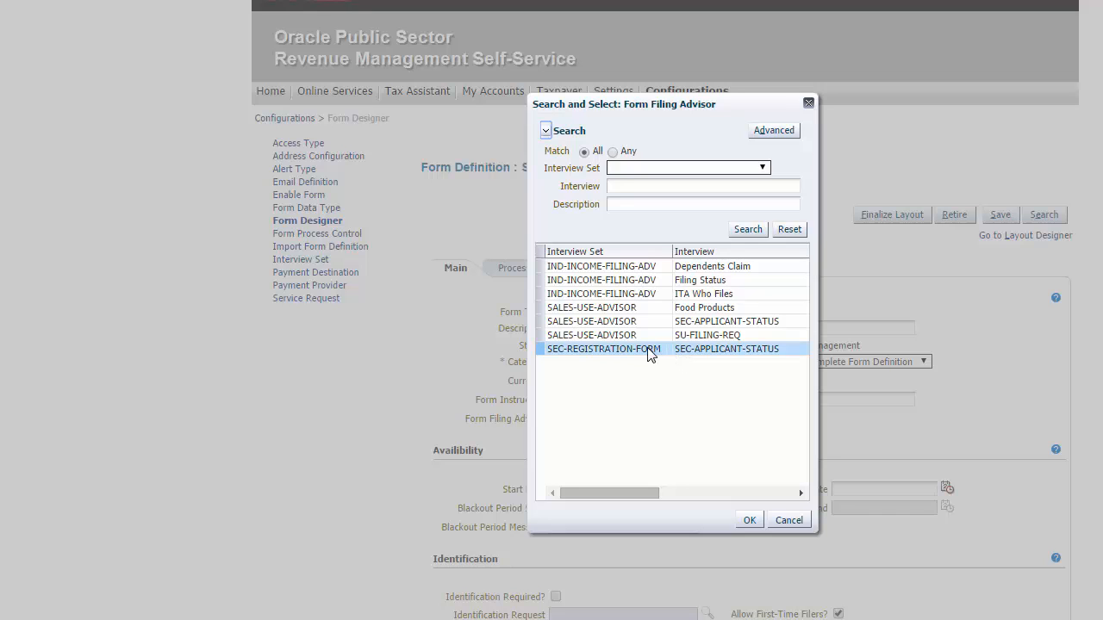
click(638, 336)
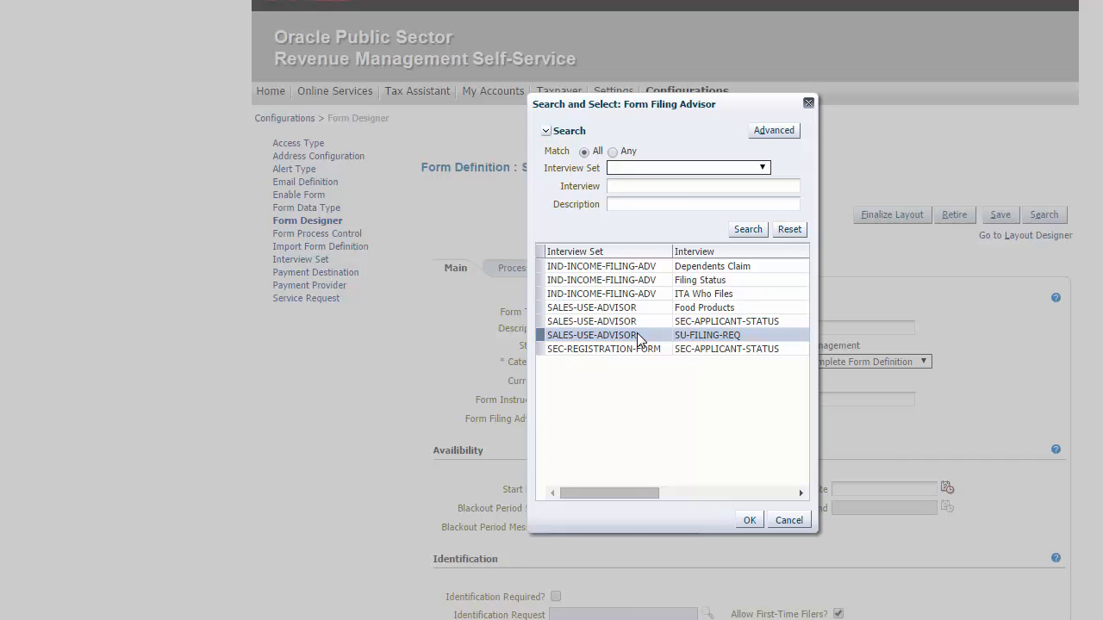
double_click(639, 338)
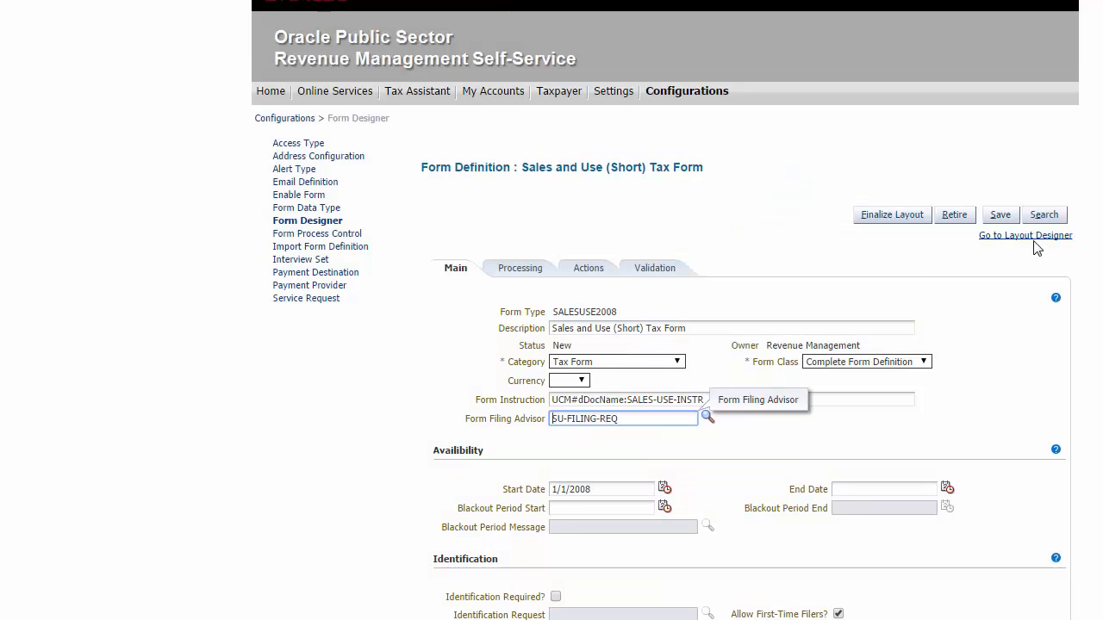
click(999, 218)
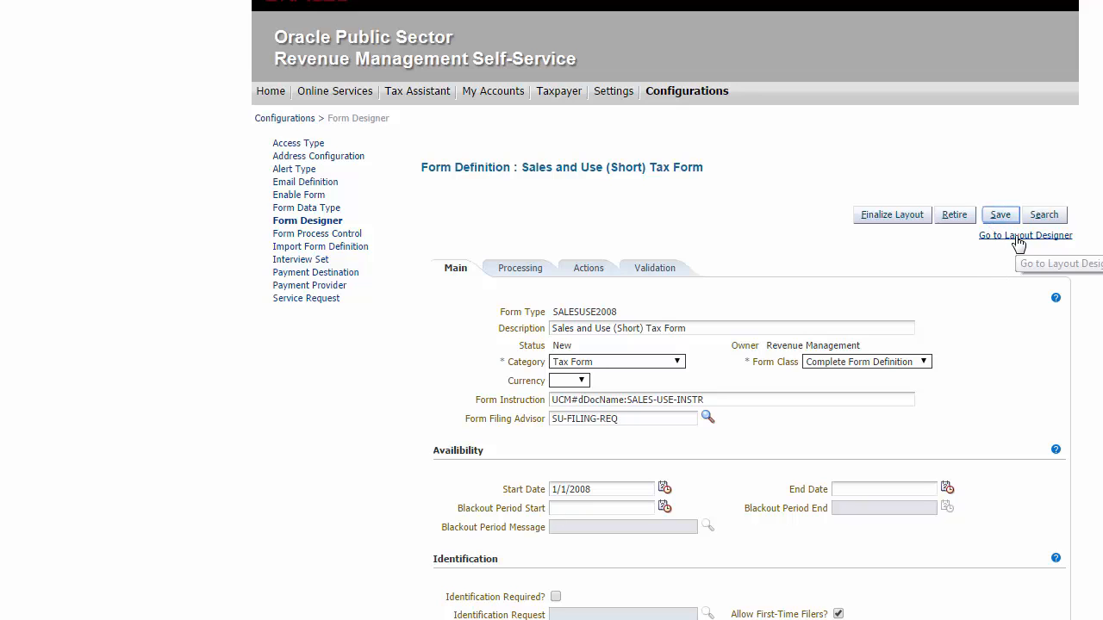
Step: Preview the form again and run through the filing advisor interview, then close it and return
click(1018, 238)
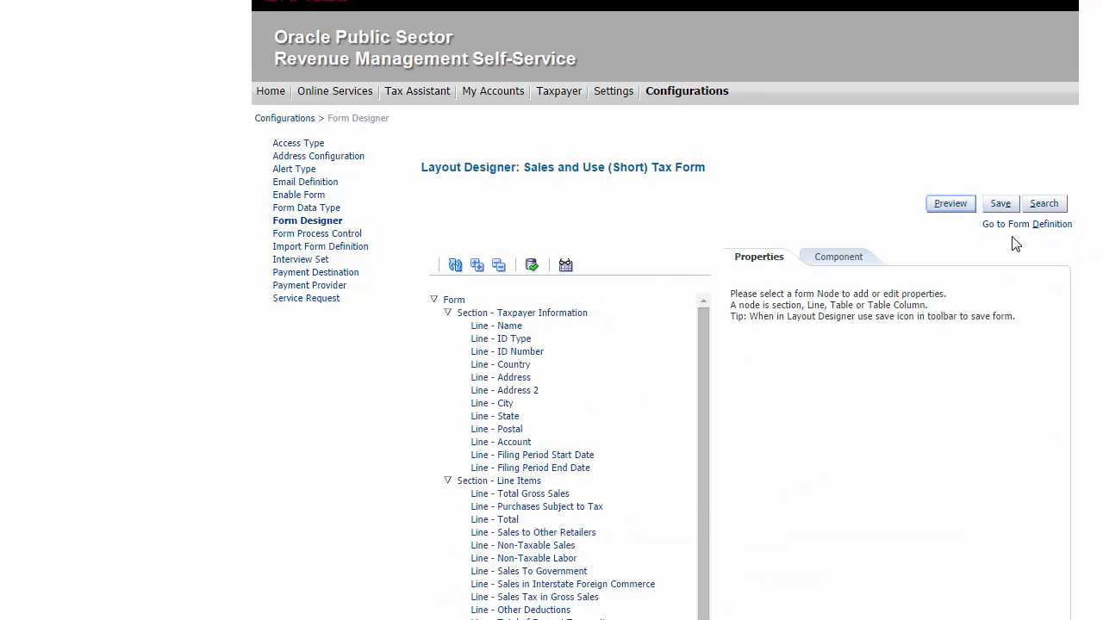
click(958, 211)
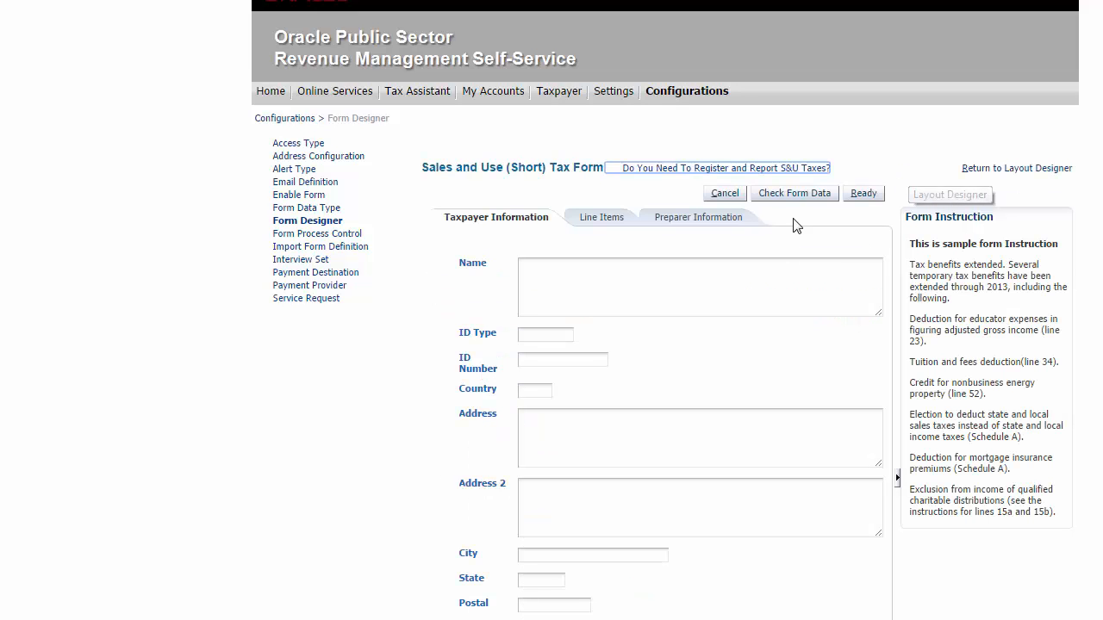
click(700, 169)
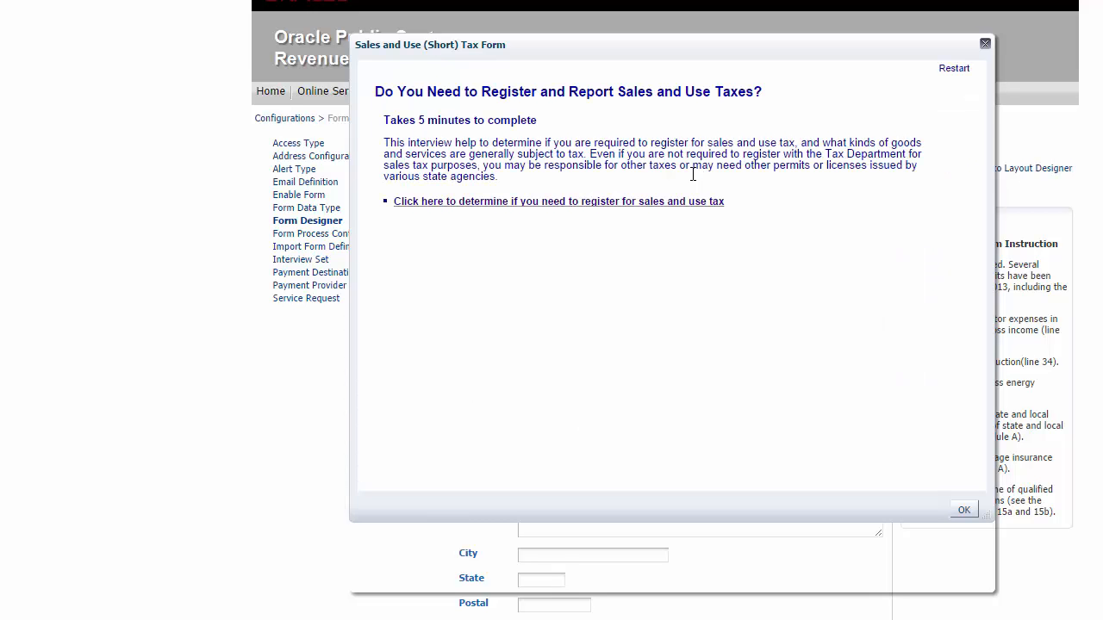
click(670, 206)
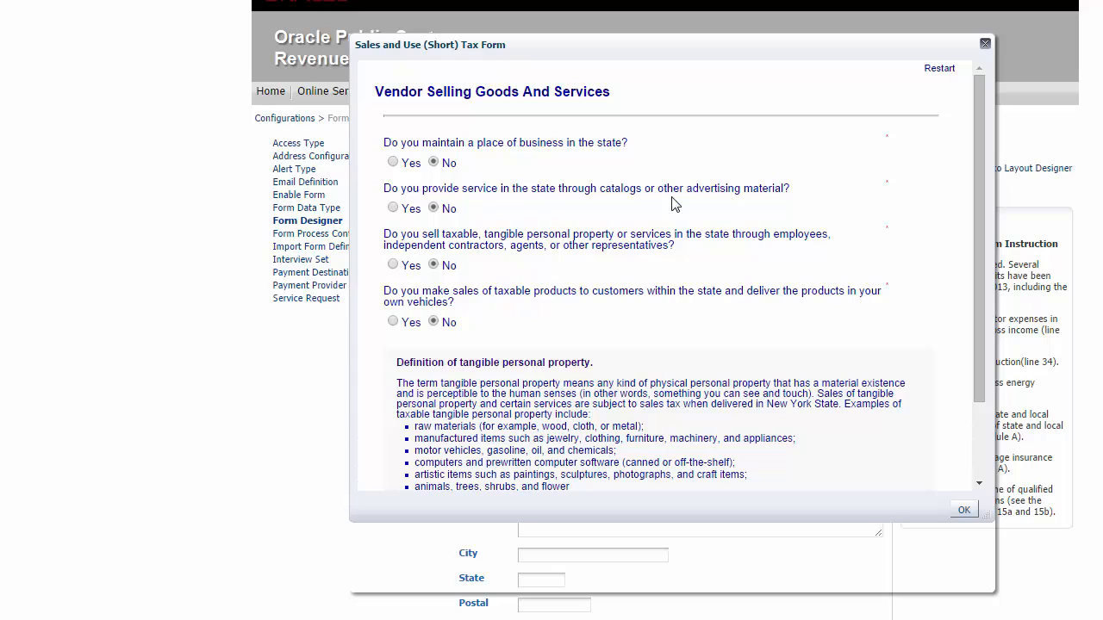
drag(973, 181, 977, 272)
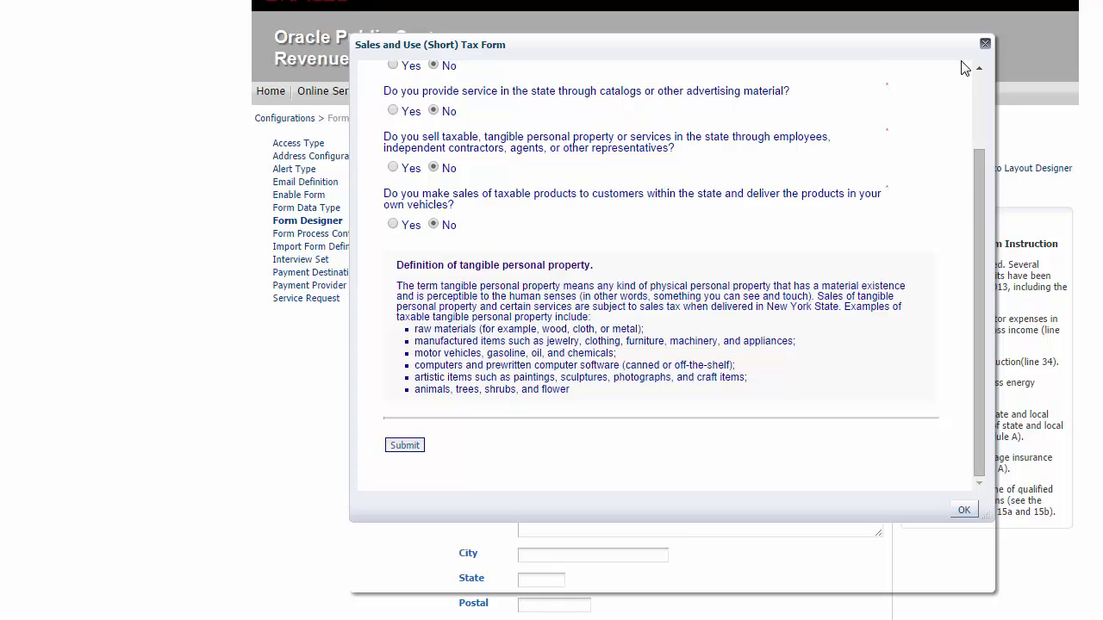
click(984, 44)
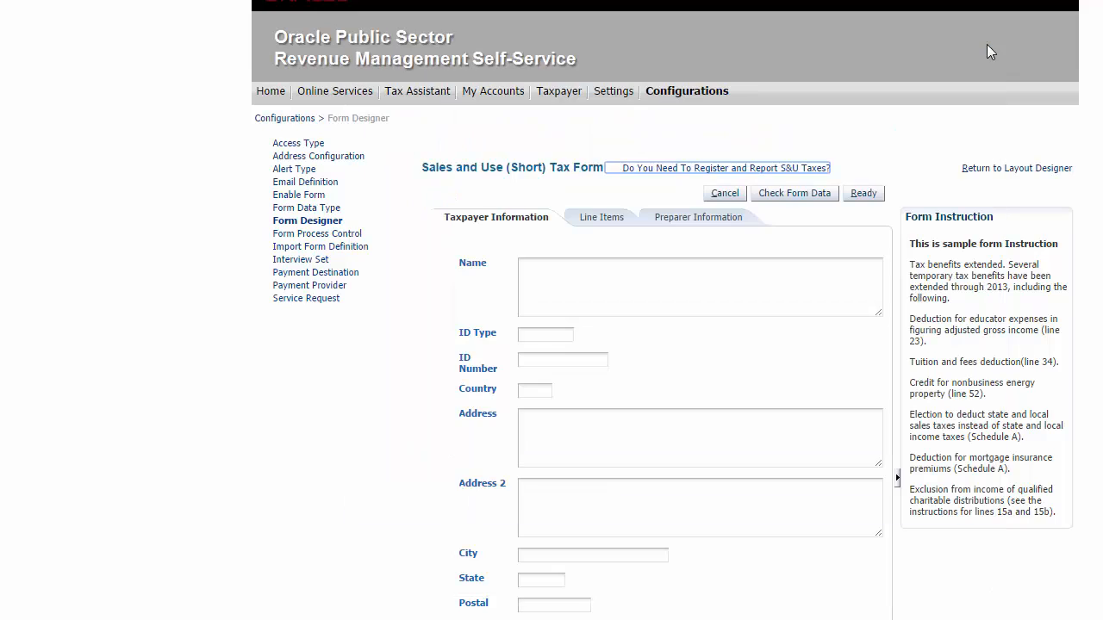
click(1018, 173)
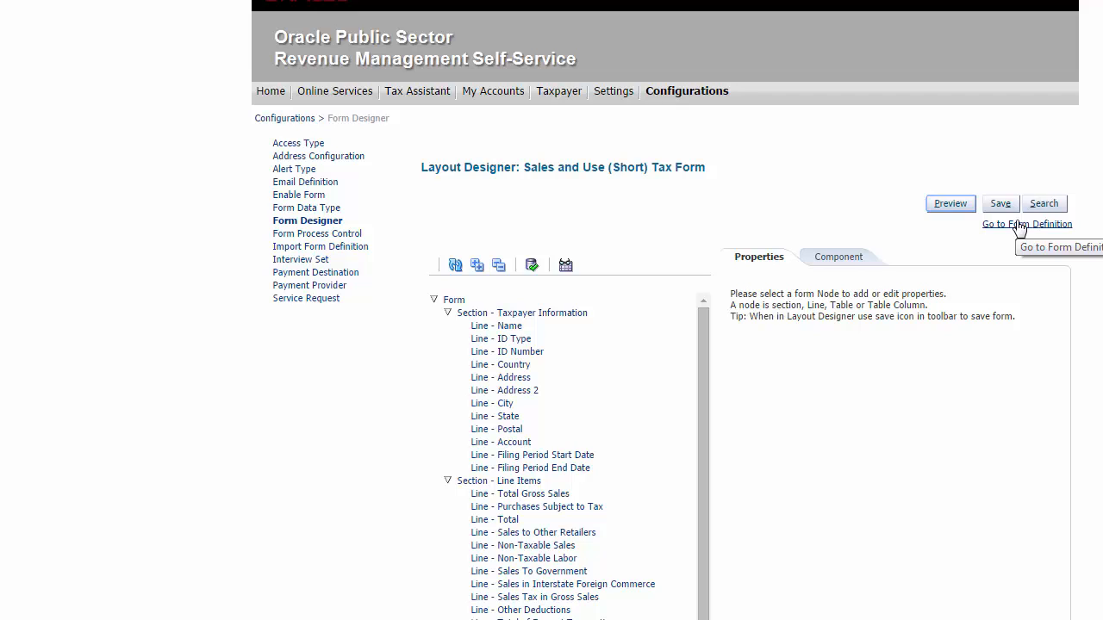
Step: Open the form definition and set the processing Response Mode to Synch - Immediate Processing
click(1018, 225)
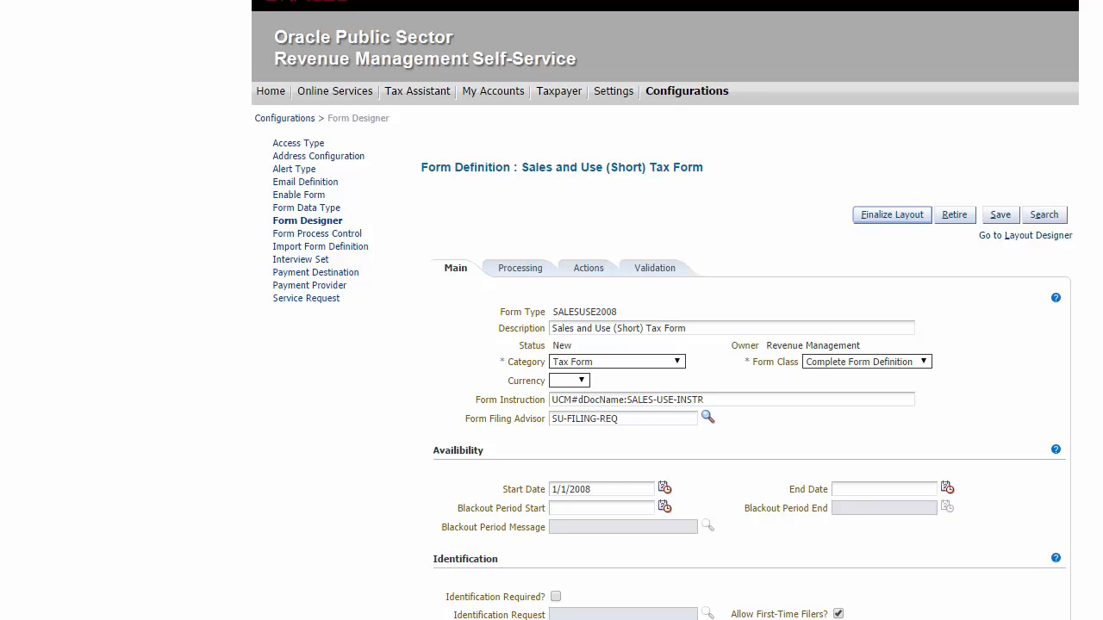
scroll(943, 284, down, 3)
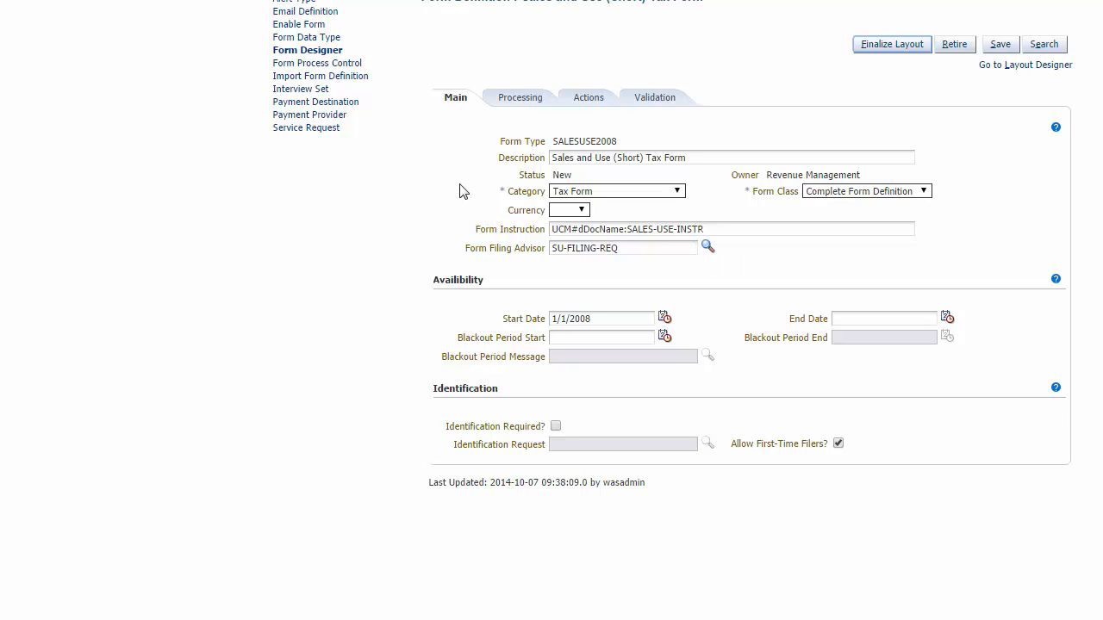
click(526, 108)
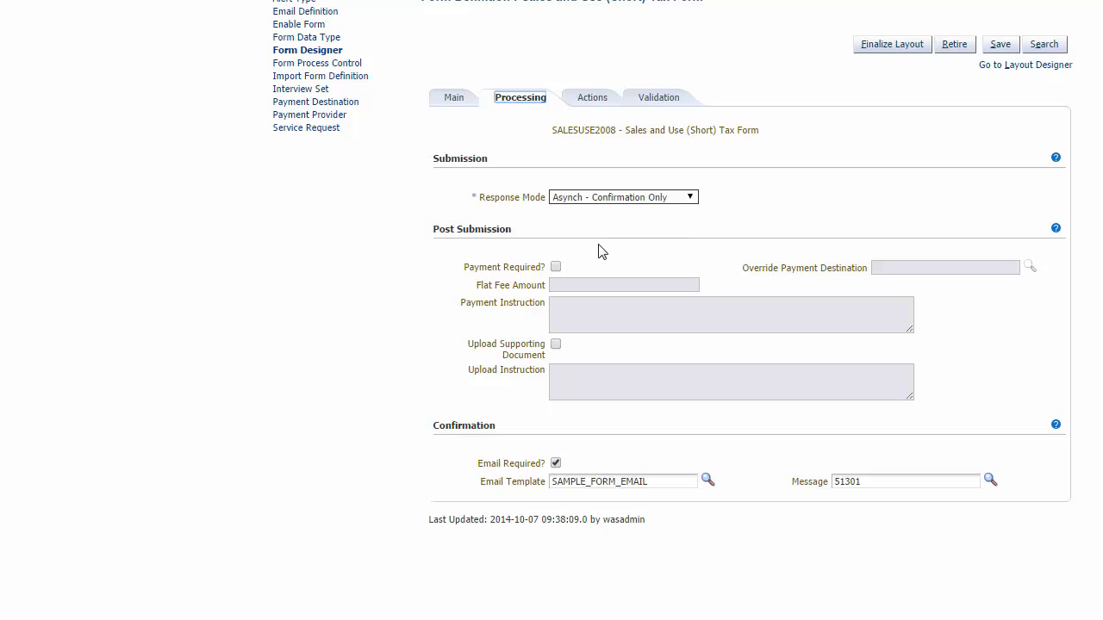
click(658, 198)
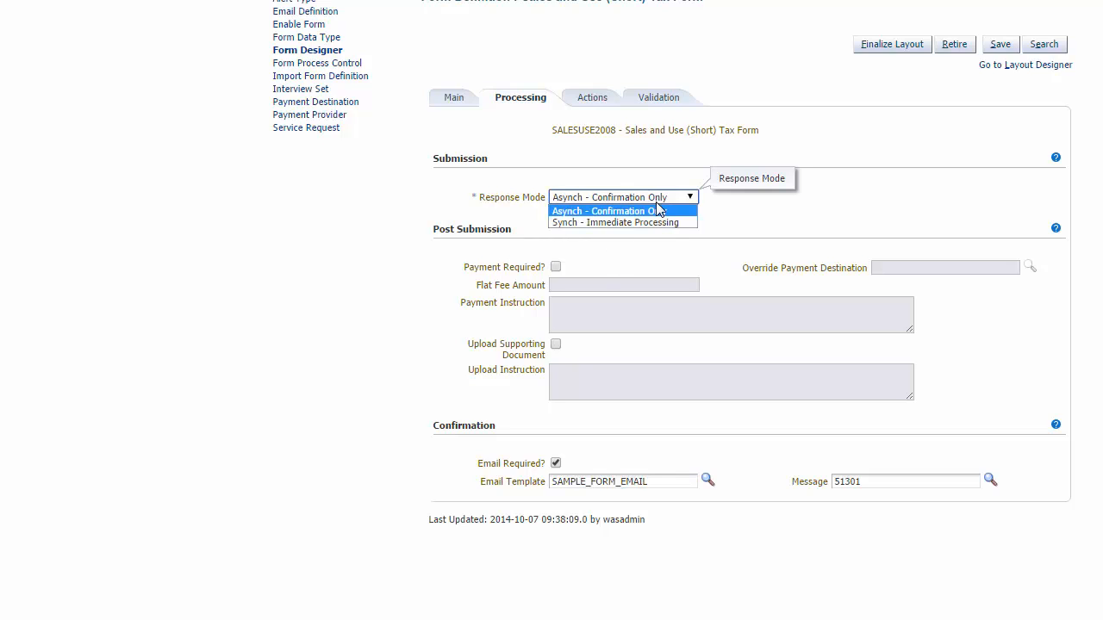
click(660, 221)
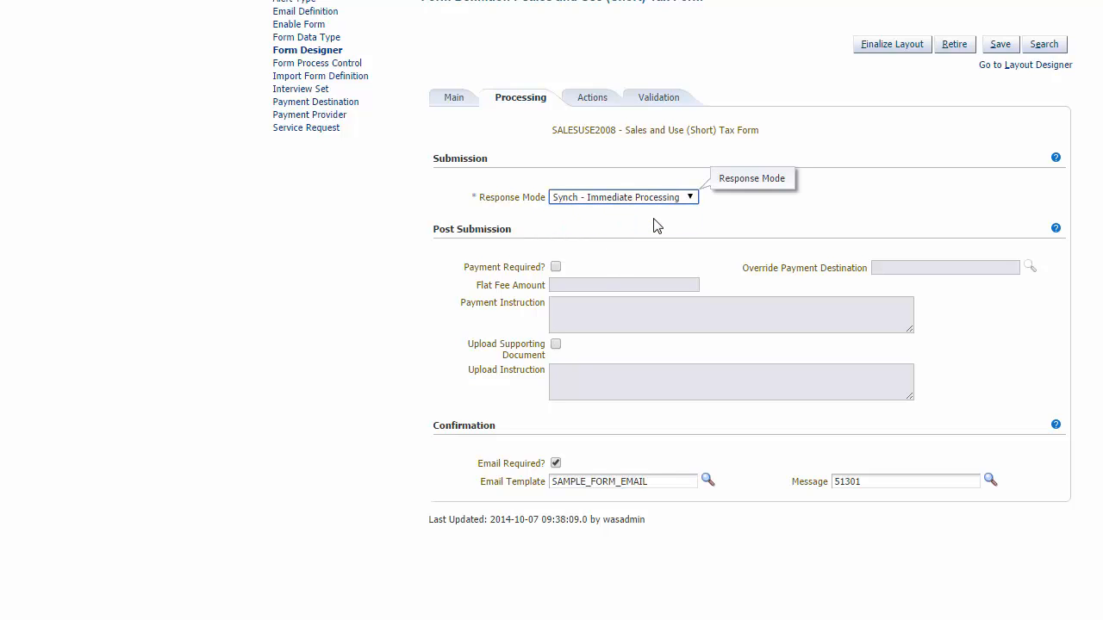
Step: Make payment required and set the Payment Instruction to "Please pay this amount"
click(556, 267)
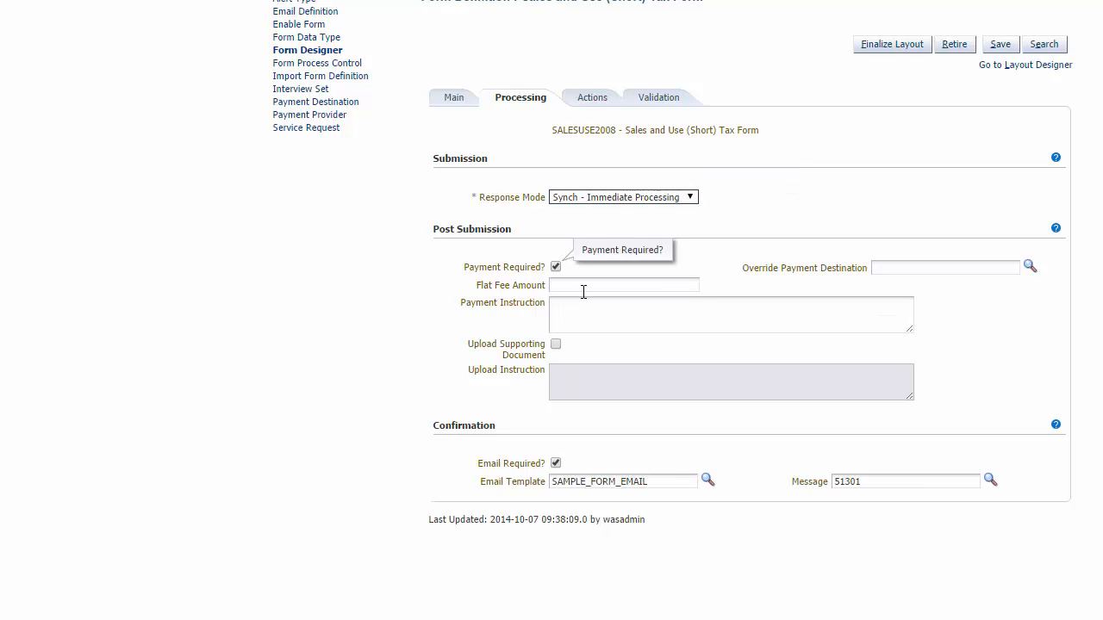
click(583, 292)
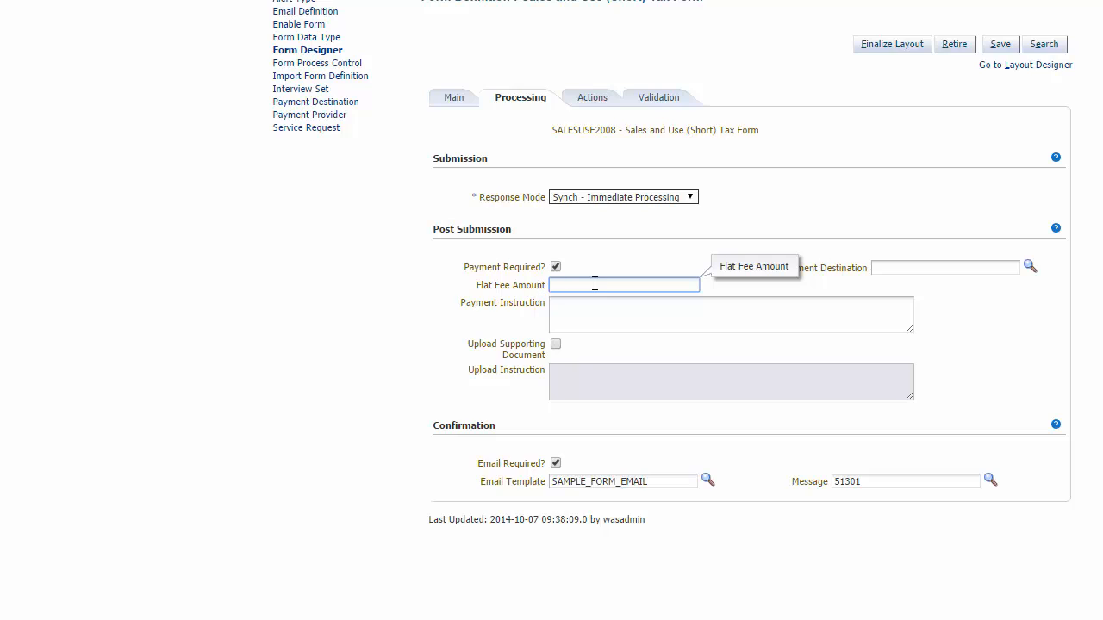
click(588, 315)
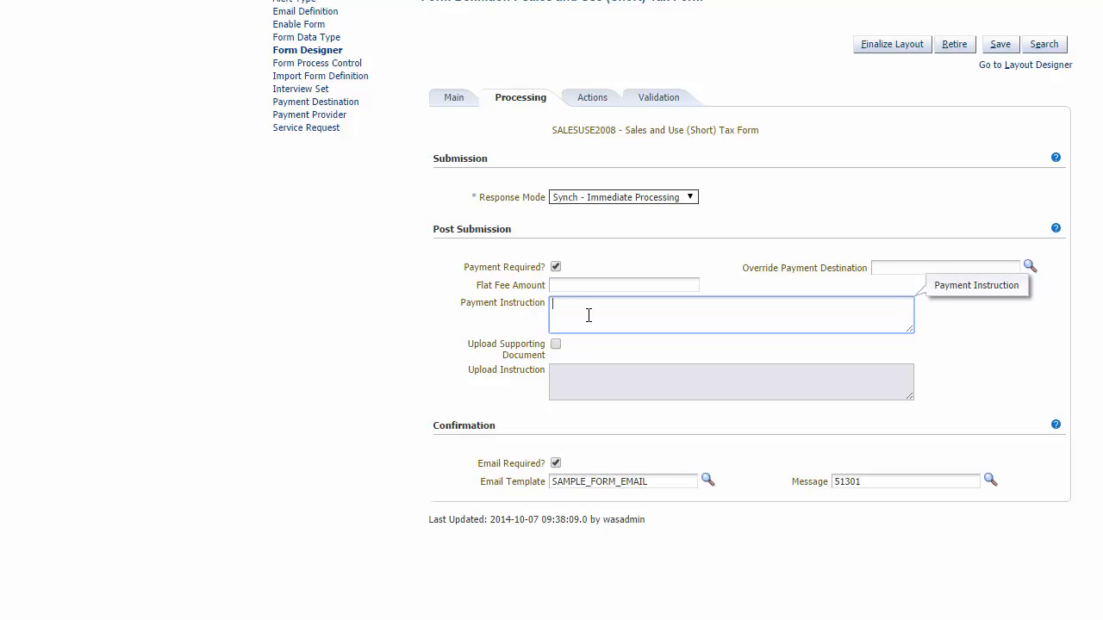
text(Please pay this amount)
Step: Enable Upload Supporting Document and set the Upload Instruction to "Please upload attachments"
click(555, 346)
click(573, 385)
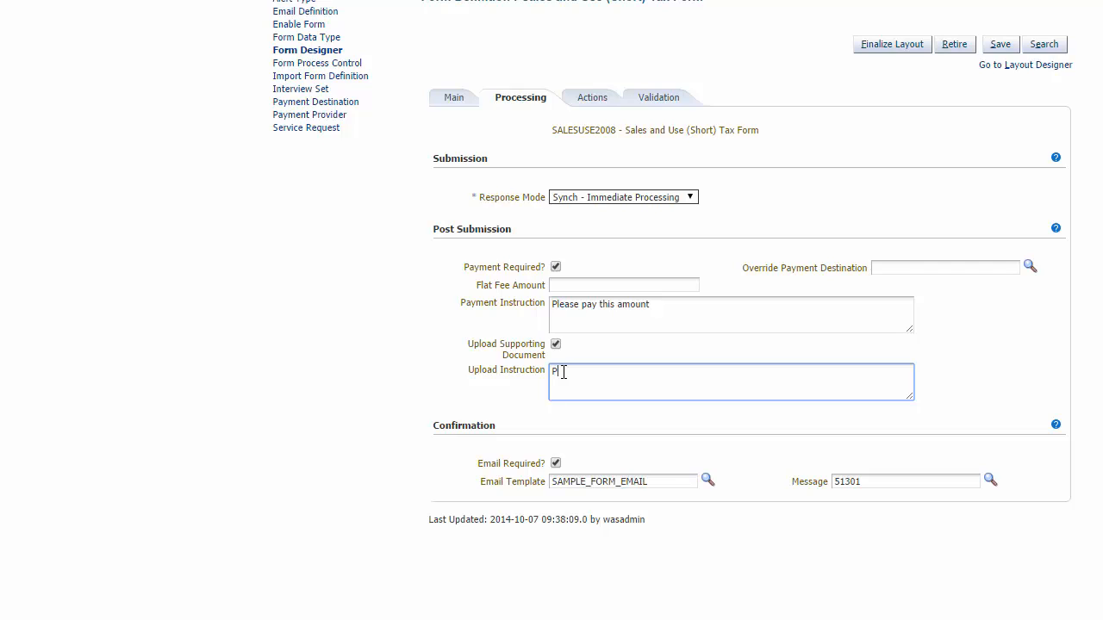
key(BackSpace)
text(ease upload attachments)
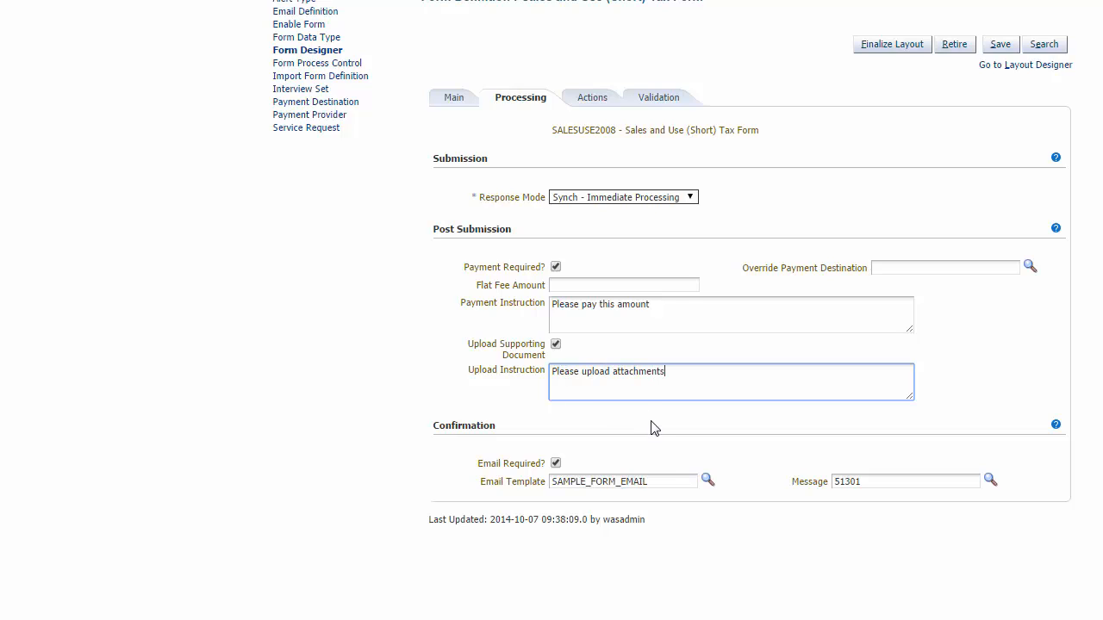
click(653, 433)
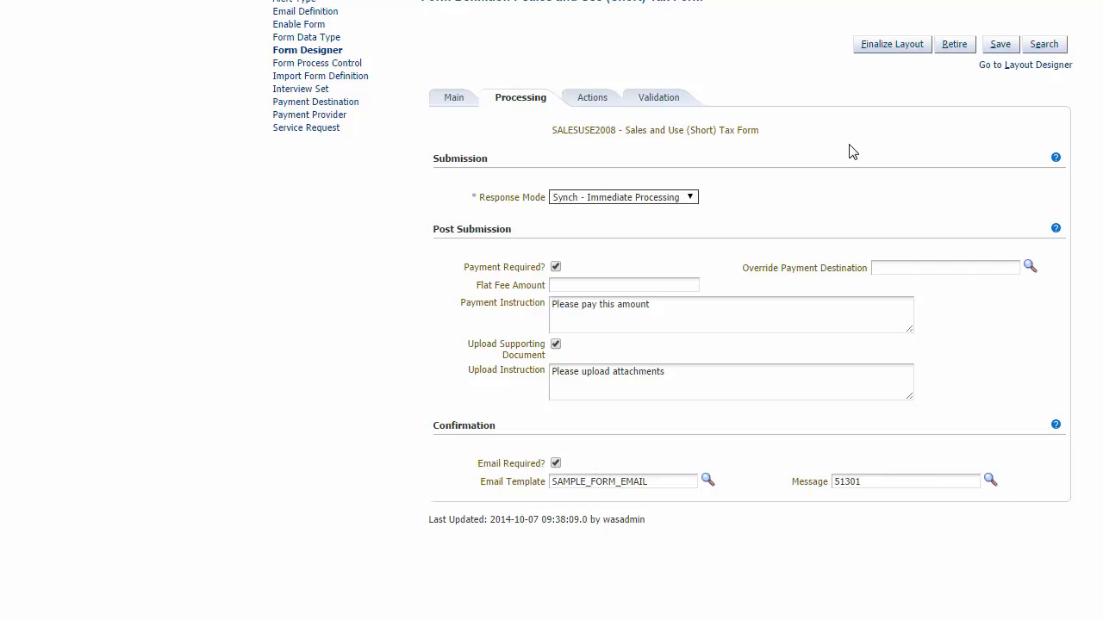
Step: Enable the Copy From Previous Return form action and save the form definition
click(591, 102)
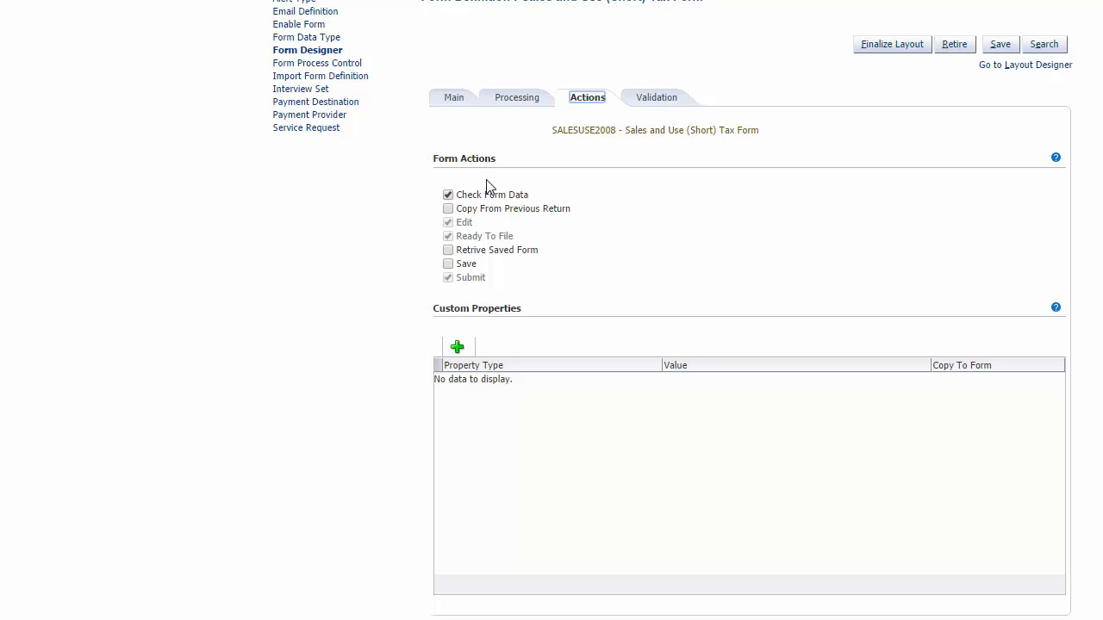
click(448, 209)
click(1018, 67)
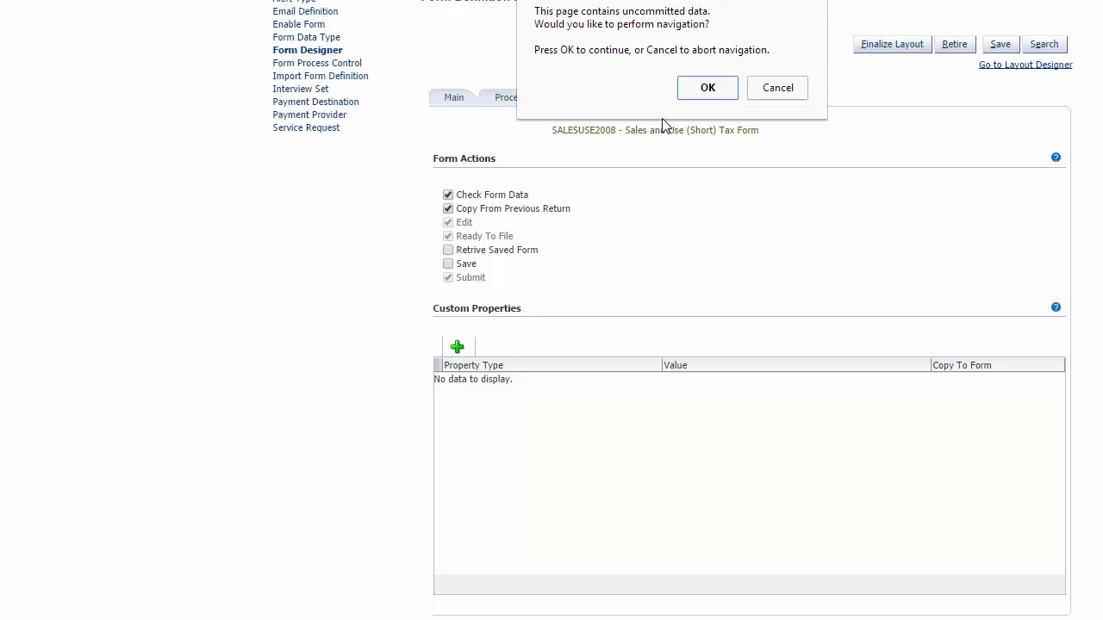
click(778, 88)
click(995, 48)
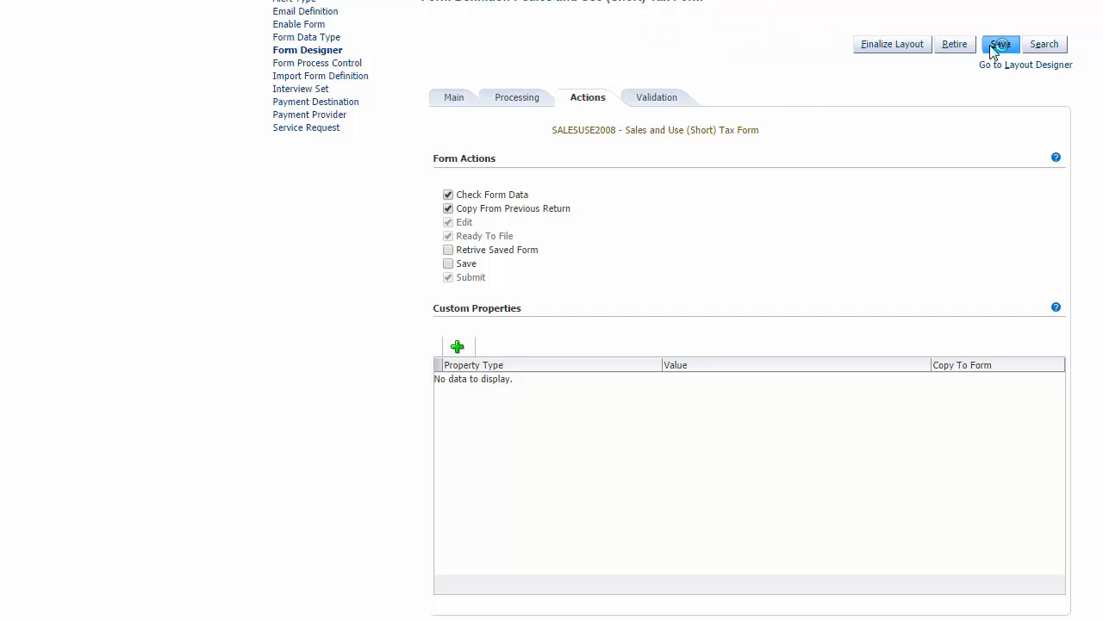
Step: Go to Layout Designer, preview the form, and return to Layout Designer
click(1020, 65)
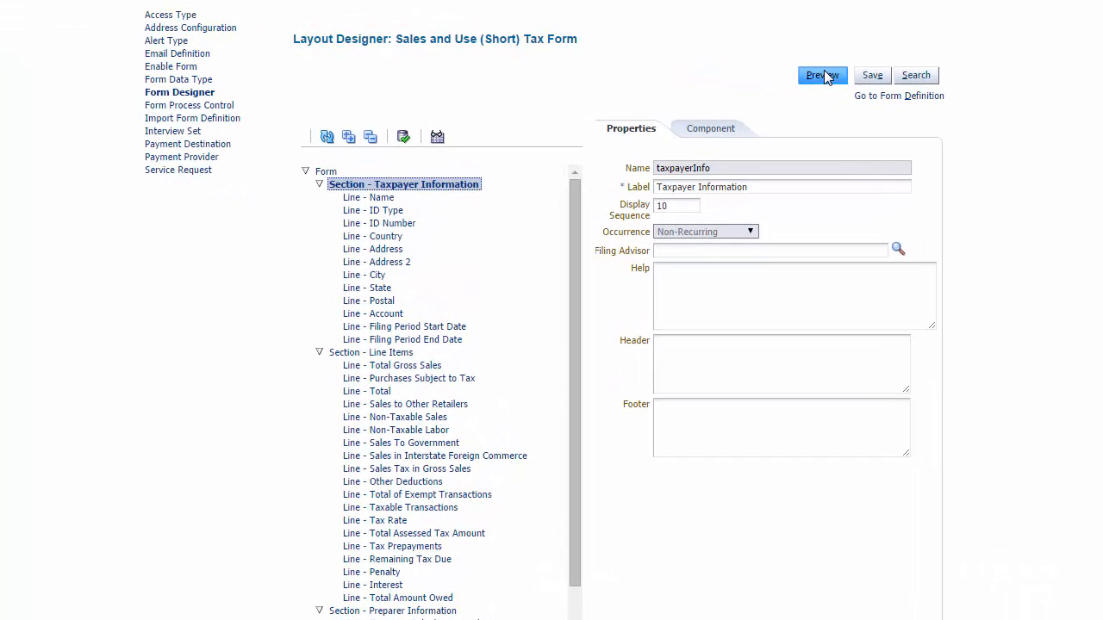
click(824, 74)
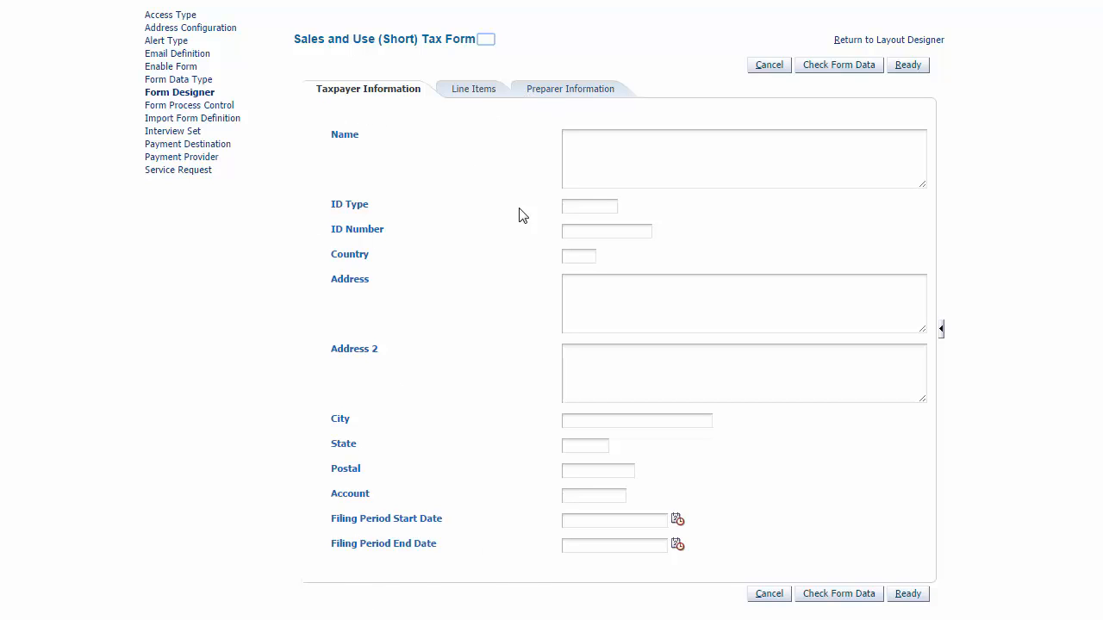
click(892, 41)
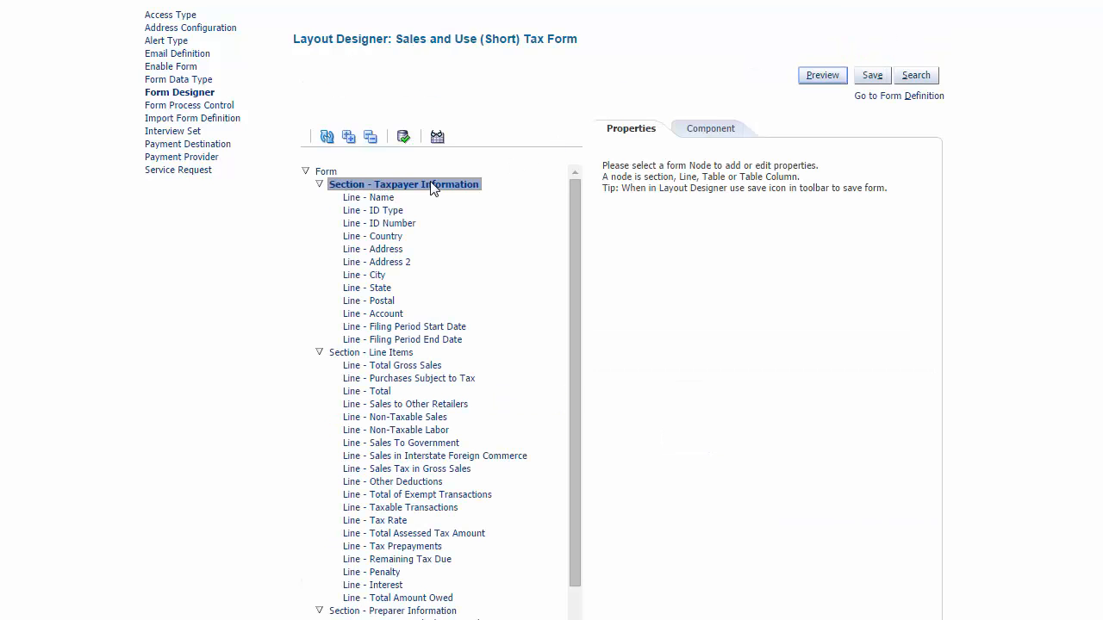
Step: Copy the Header 1 HTML from the Demo HTML.txt Notepad file into the Taxpayer Information section's Header
click(388, 190)
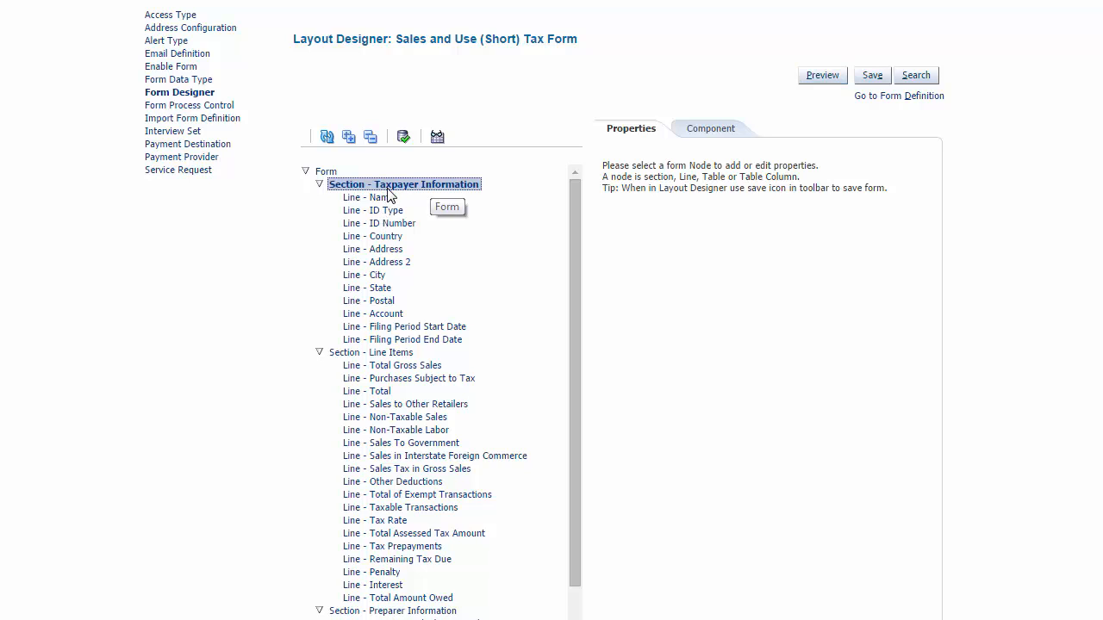
click(388, 198)
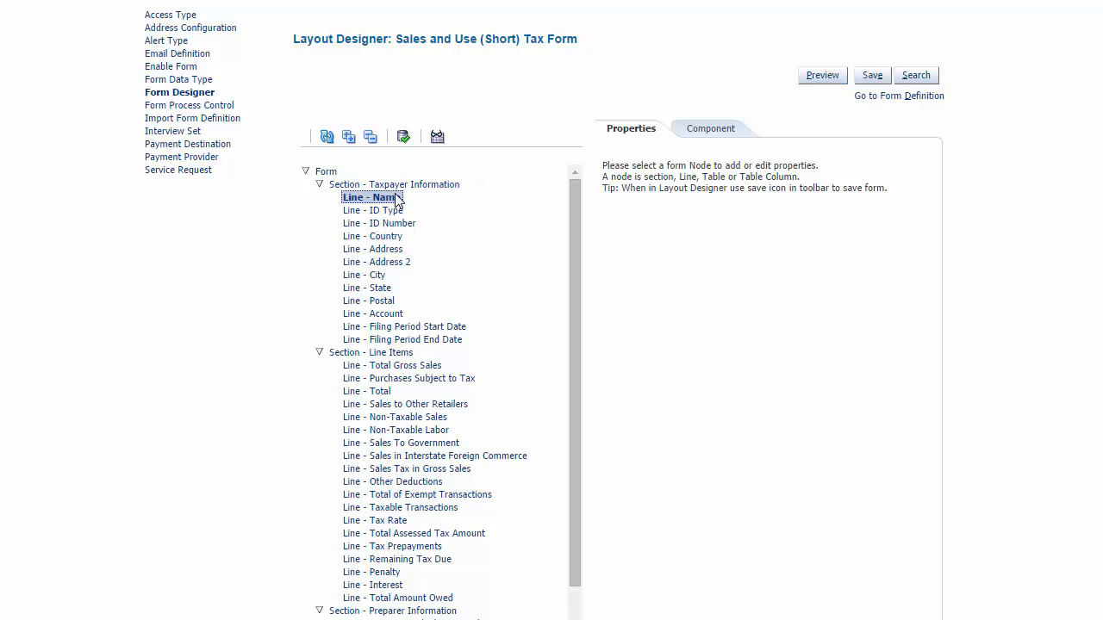
click(405, 188)
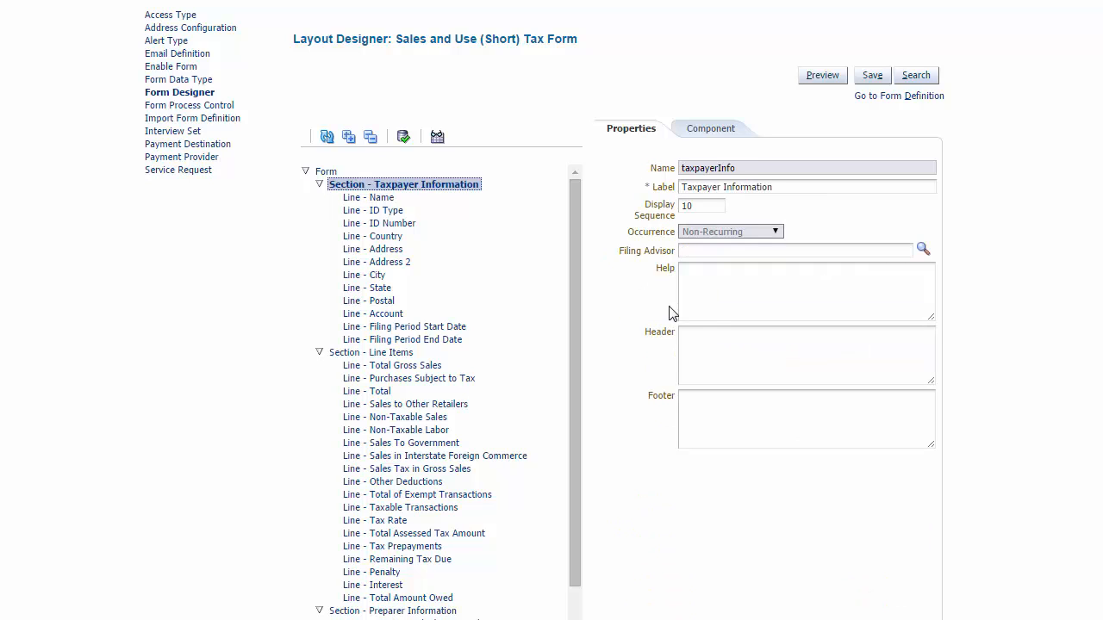
click(719, 351)
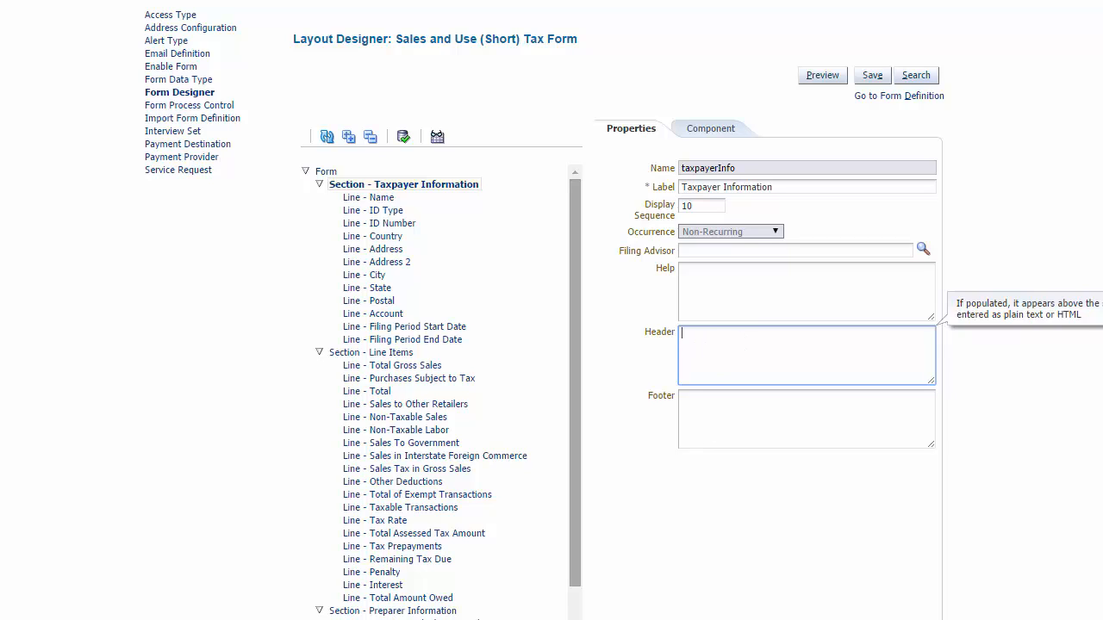
click(526, 616)
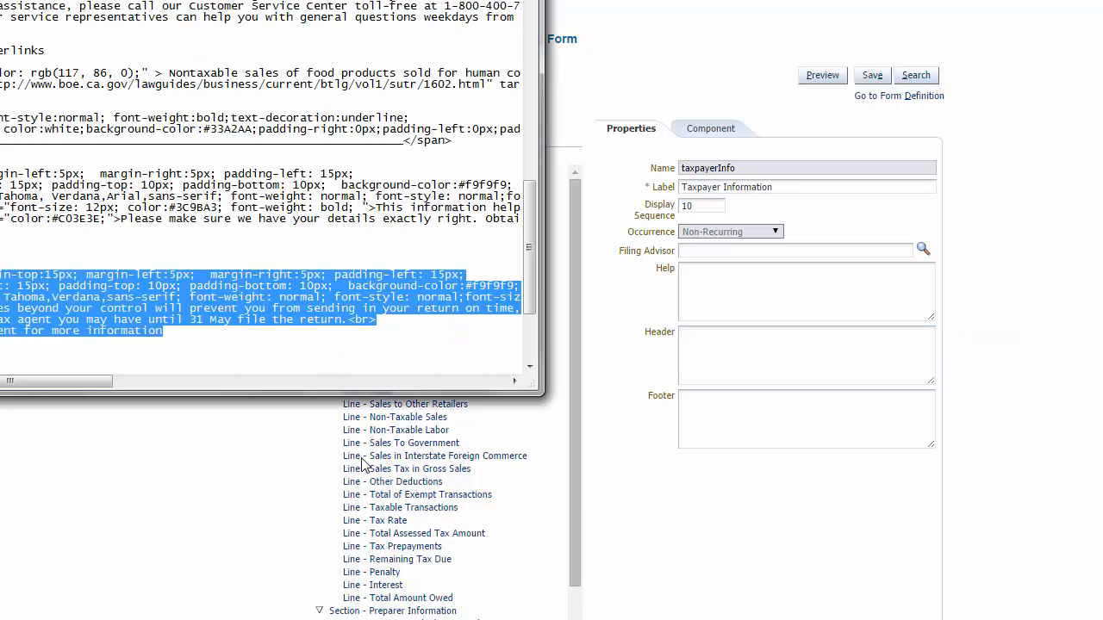
click(270, 349)
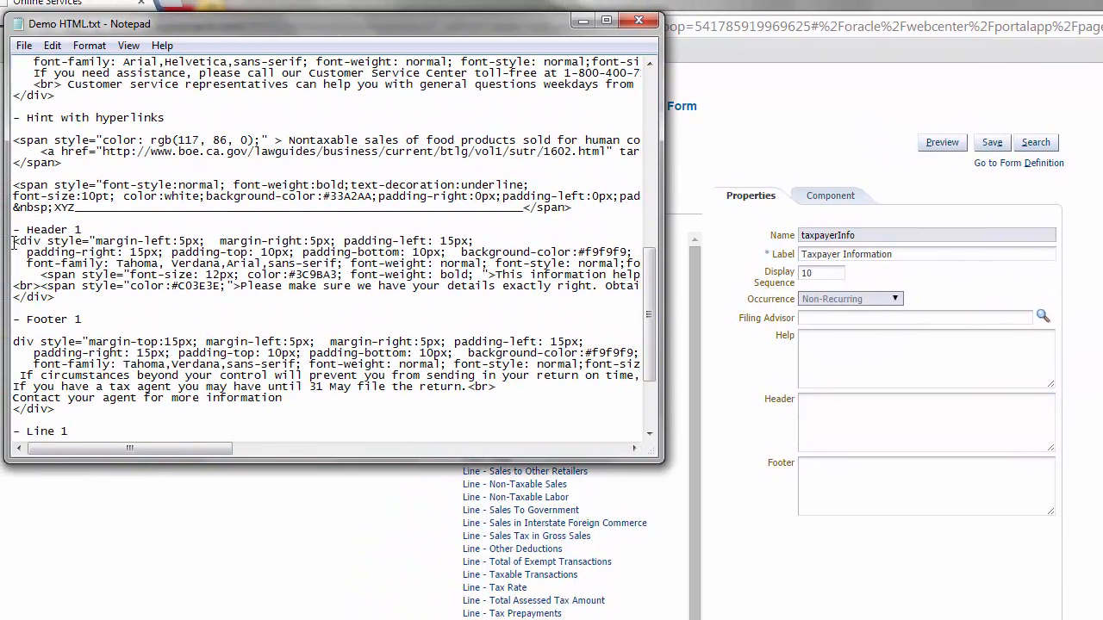
drag(13, 242, 77, 295)
key(ctrl+c)
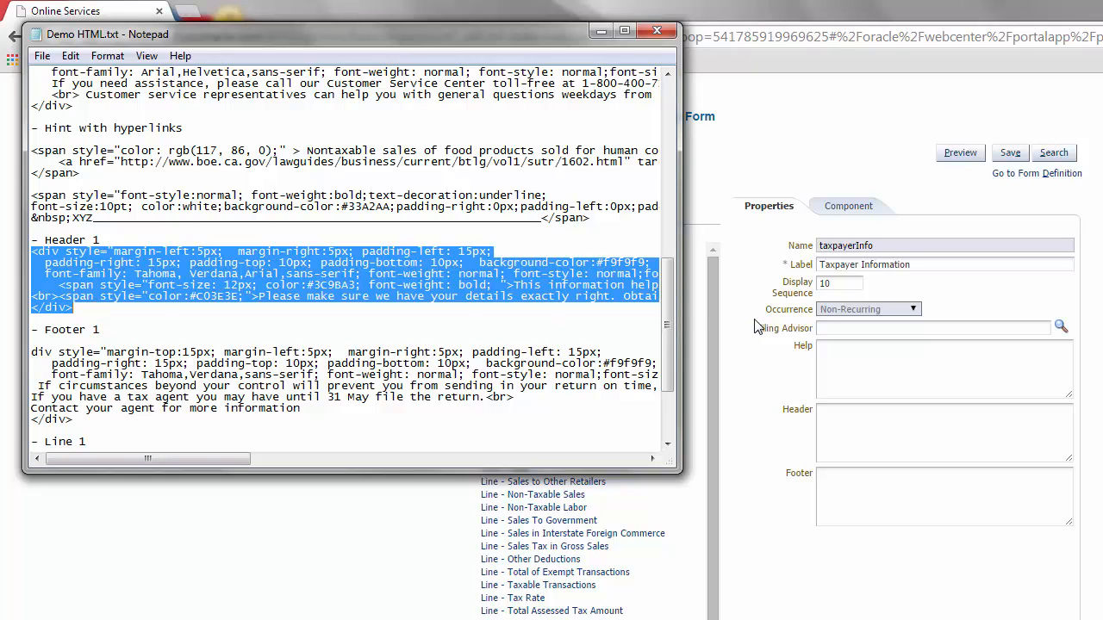
click(850, 438)
key(ctrl+v)
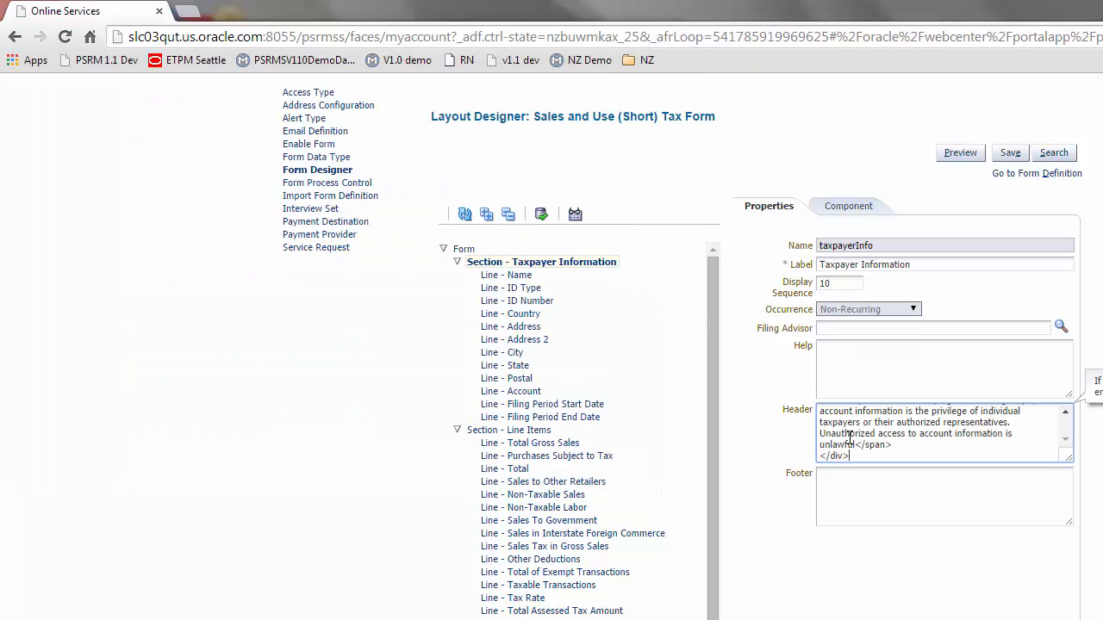
Step: Copy the Footer 1 HTML from Notepad into the Taxpayer Information section's Footer
key(alt+Tab)
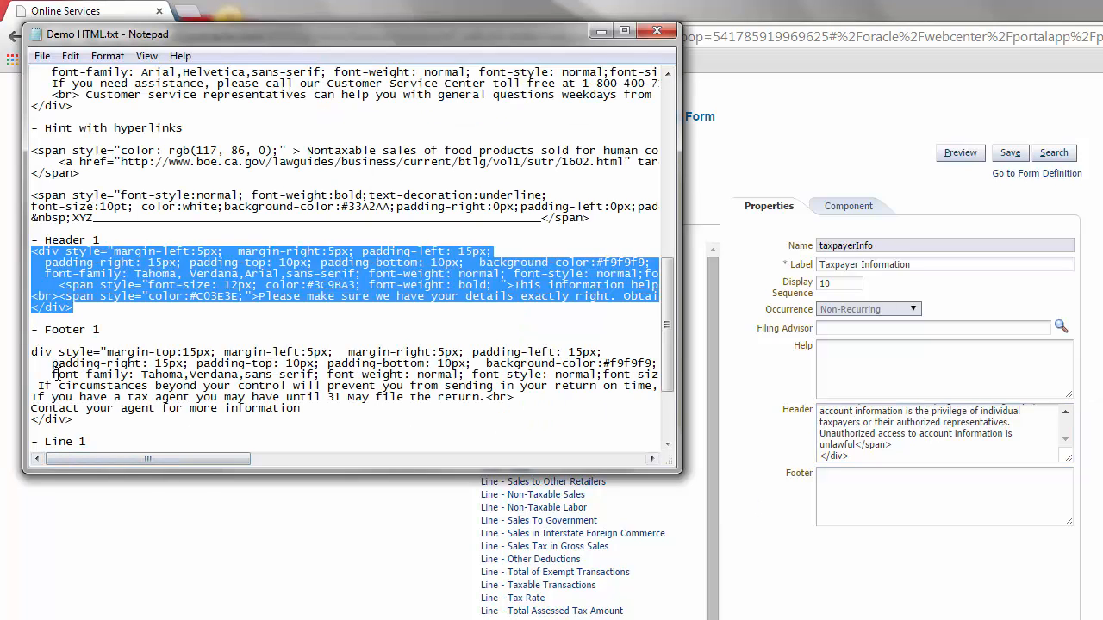
click(32, 352)
text(<)
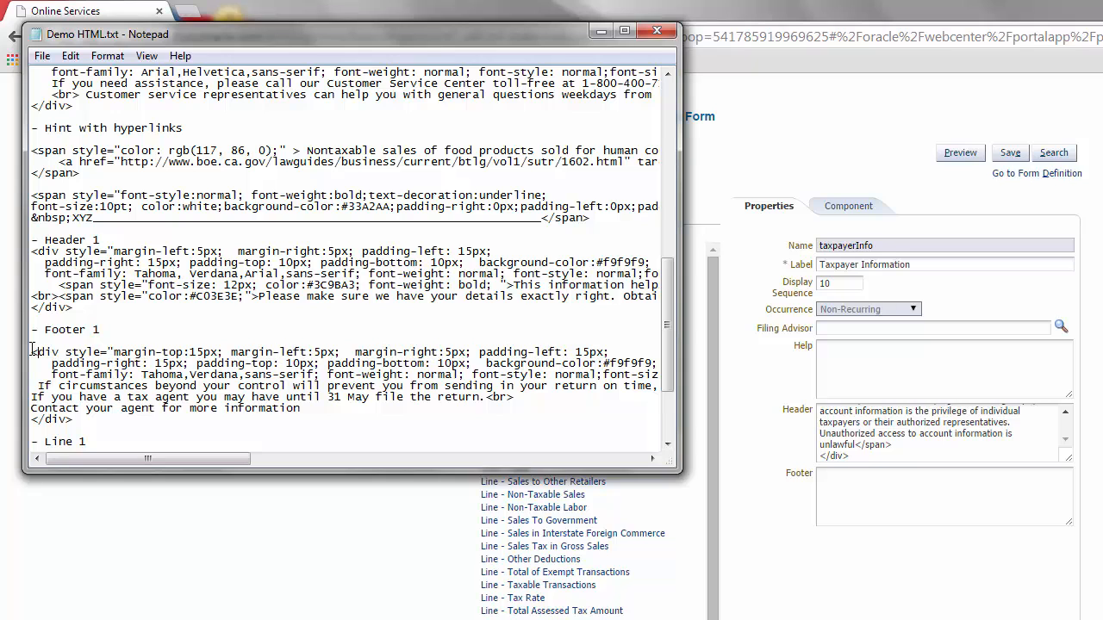
drag(33, 353, 105, 419)
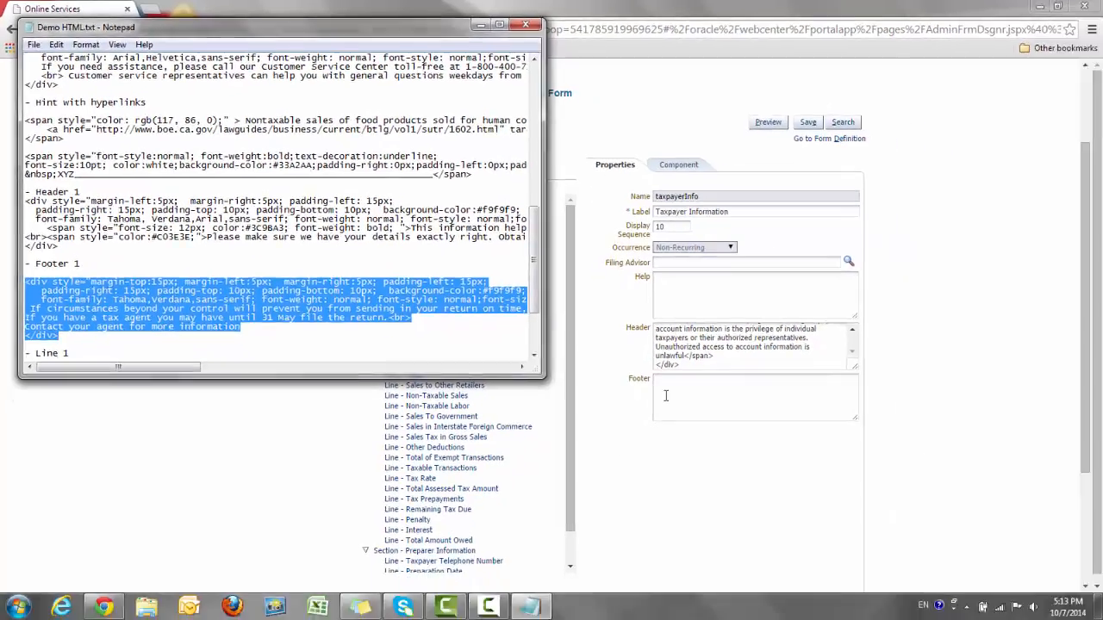
click(833, 495)
key(ctrl+v)
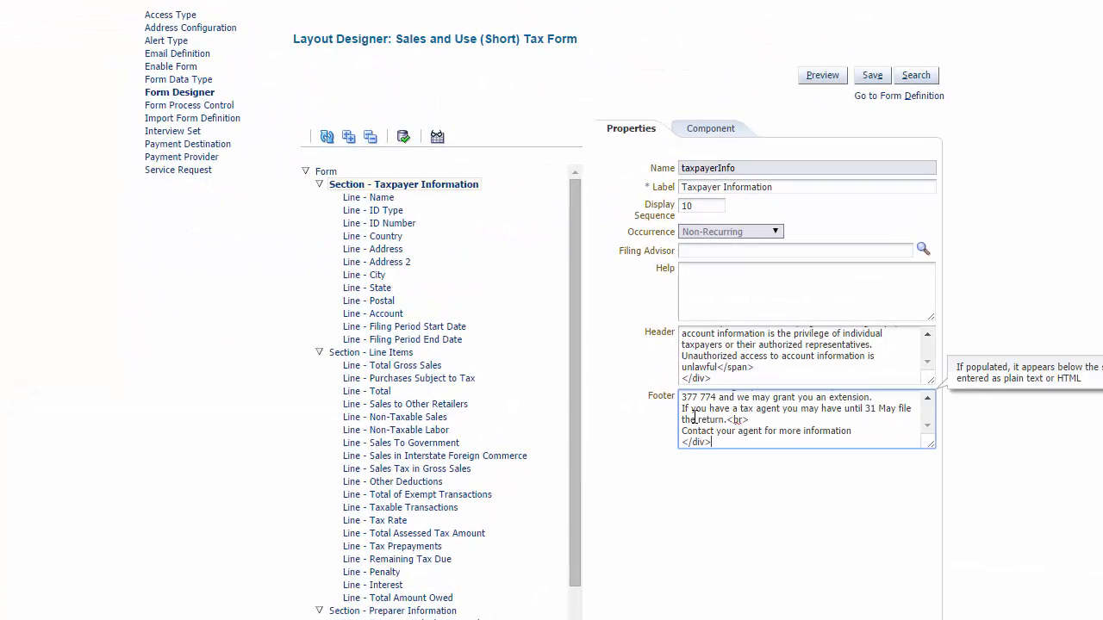
Step: Preview the form to check the section header and footer, then return to Layout Designer
click(813, 76)
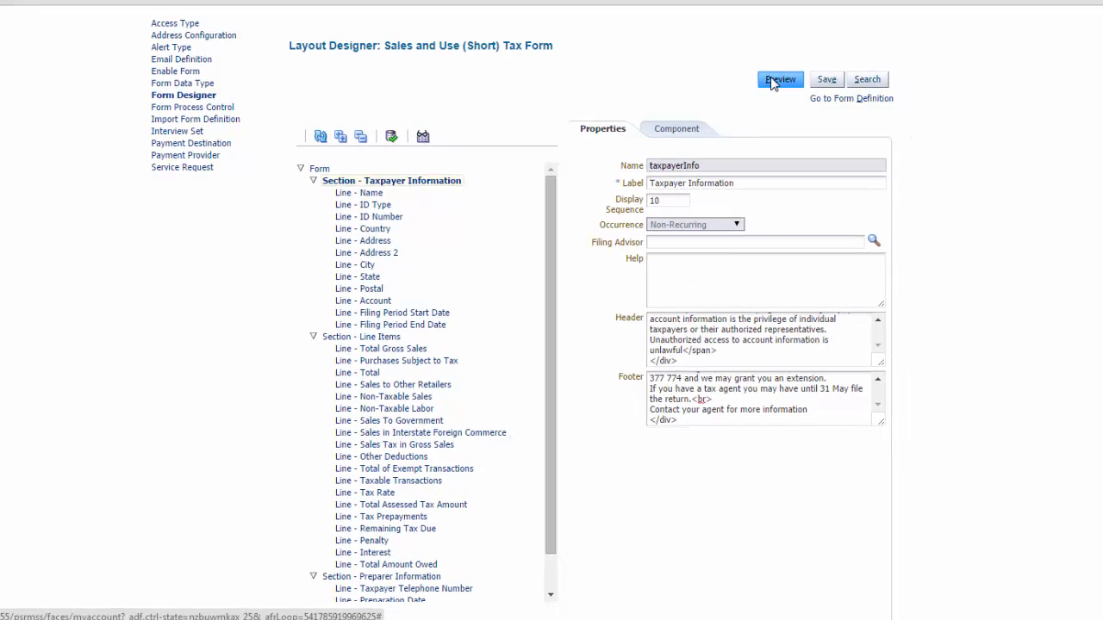
click(772, 81)
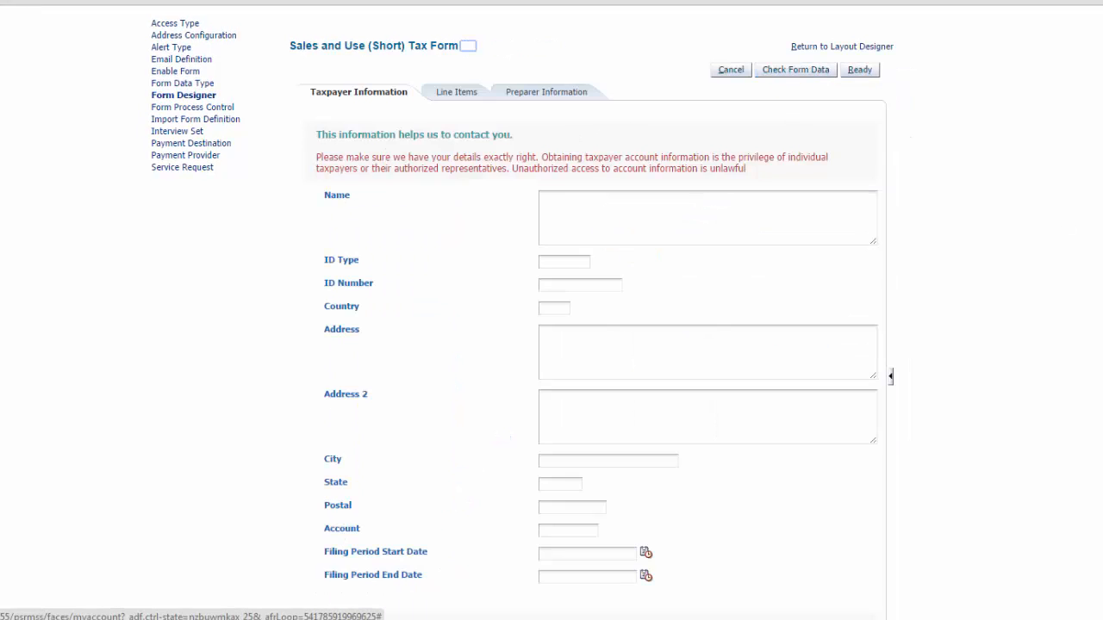
mouse_move(1037, 229)
mouse_down()
mouse_move(1043, 285)
mouse_move(1043, 244)
mouse_up()
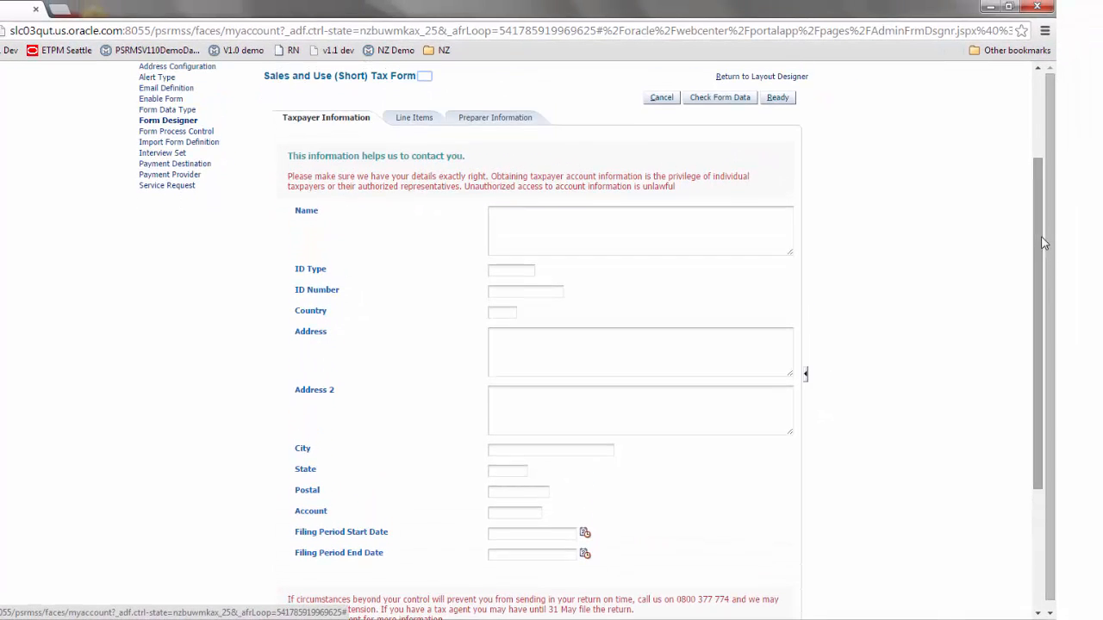
click(745, 79)
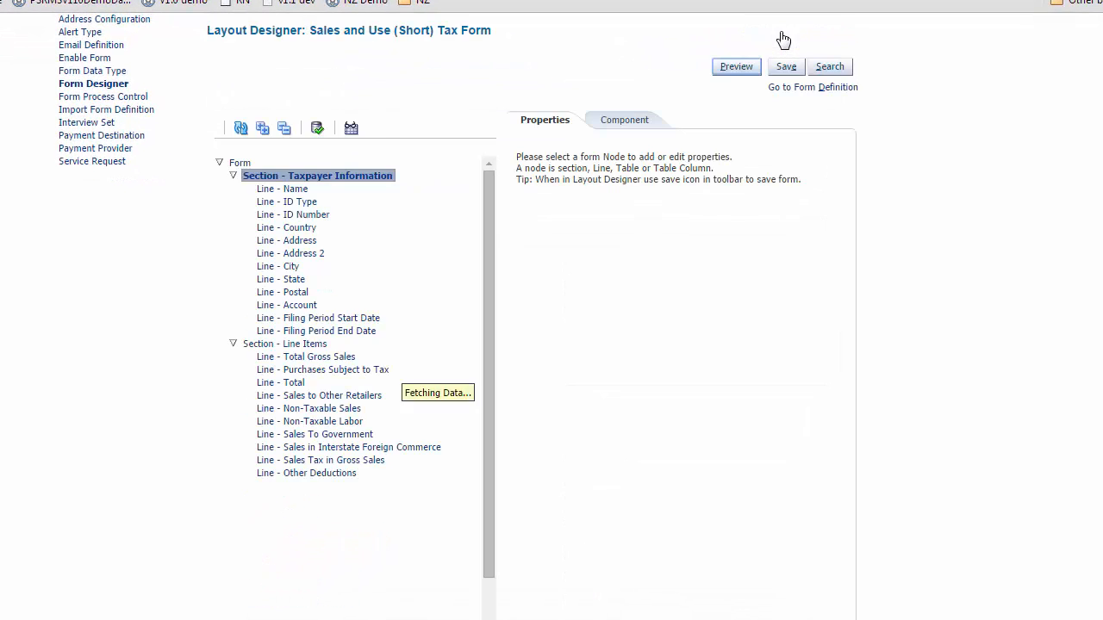
Step: For the Name line, set Data Length to 100 and change the label to Business Name
click(270, 191)
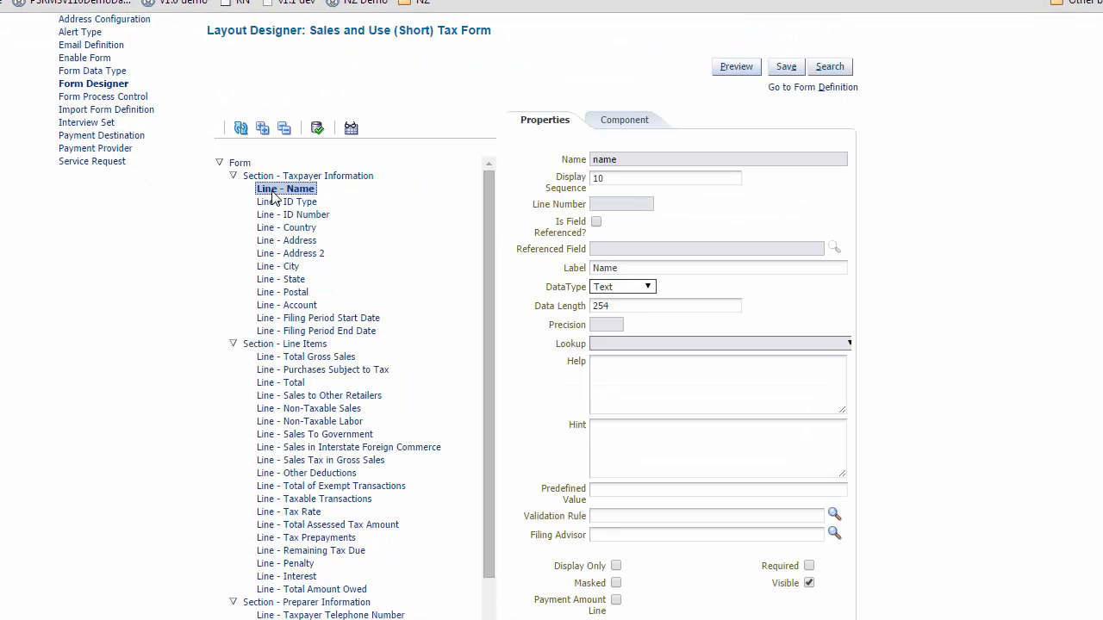
double_click(670, 308)
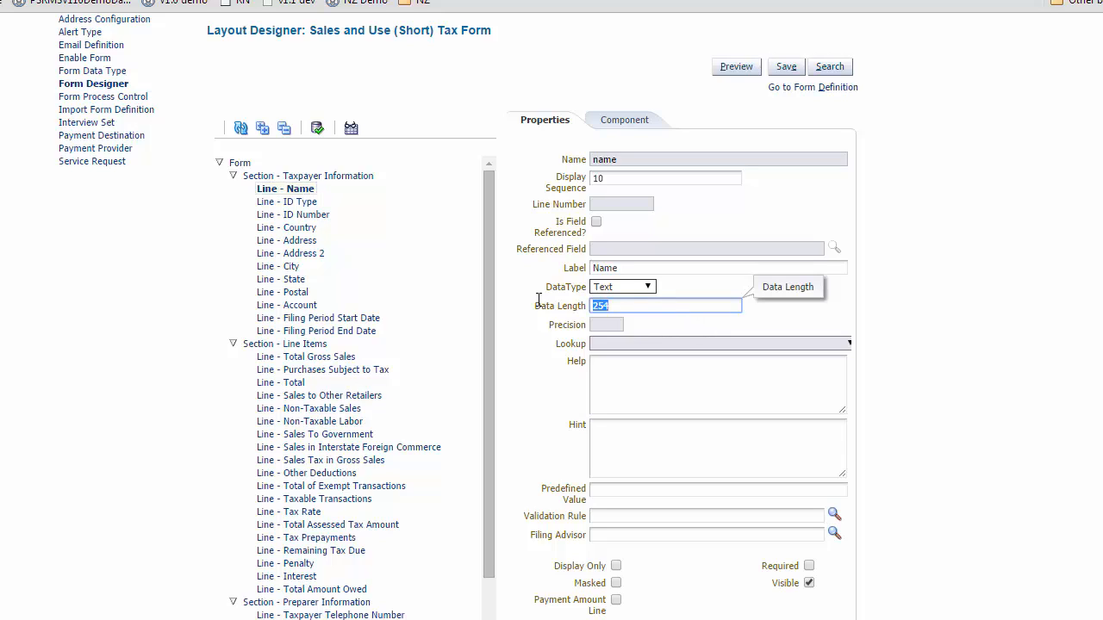
text(100)
click(594, 268)
text(Business)
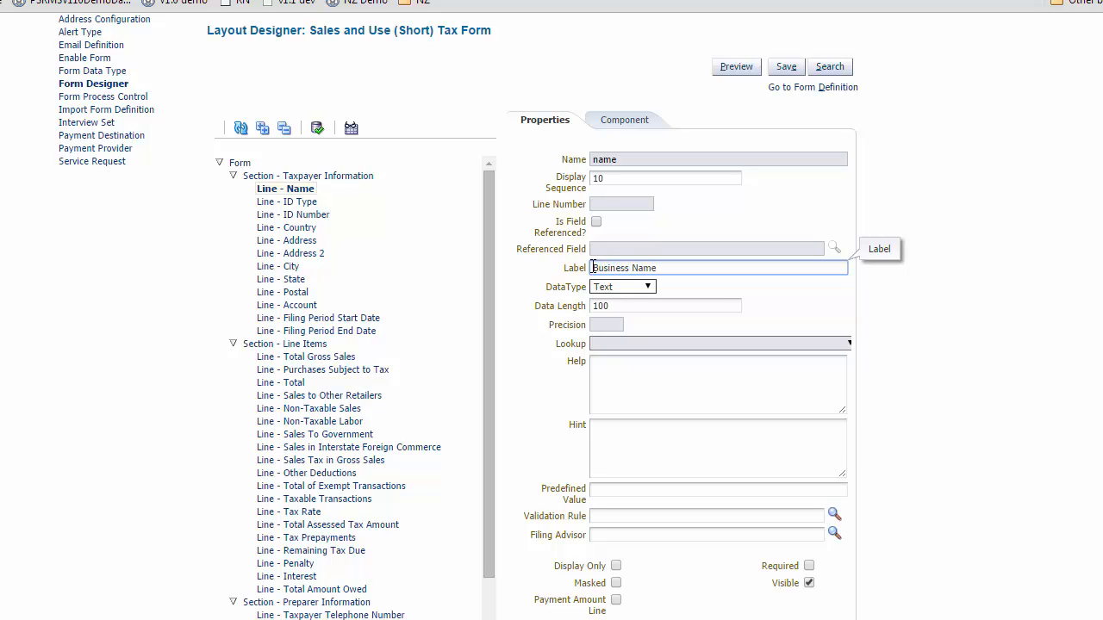
Step: Change the ID Type line's data type to Lookup using the Identifier Type for Businesses lookup
click(319, 207)
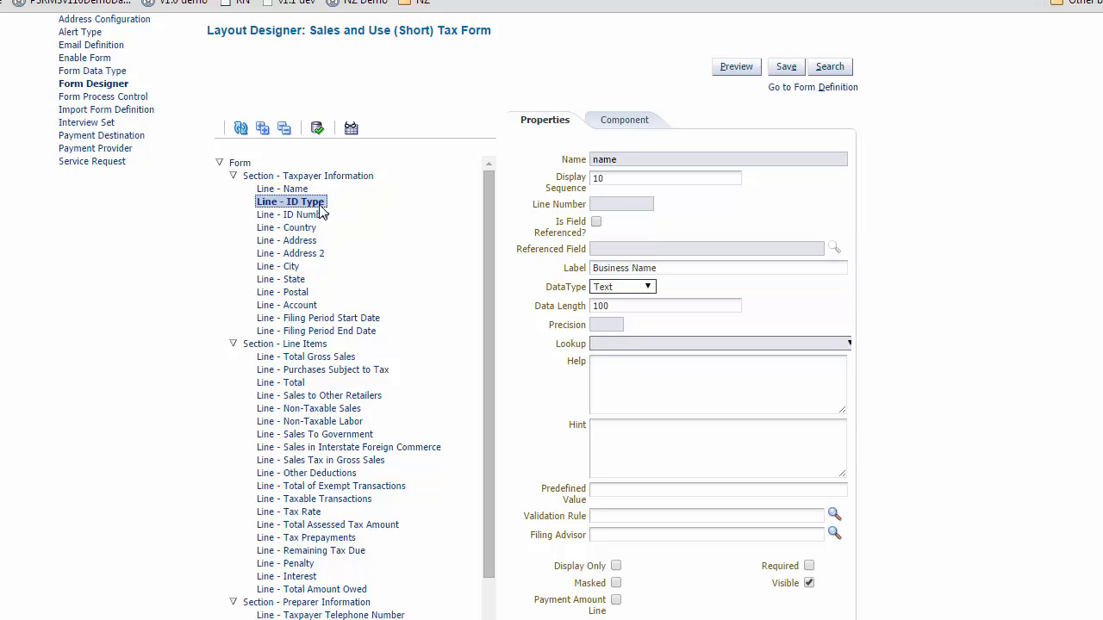
click(649, 293)
click(624, 361)
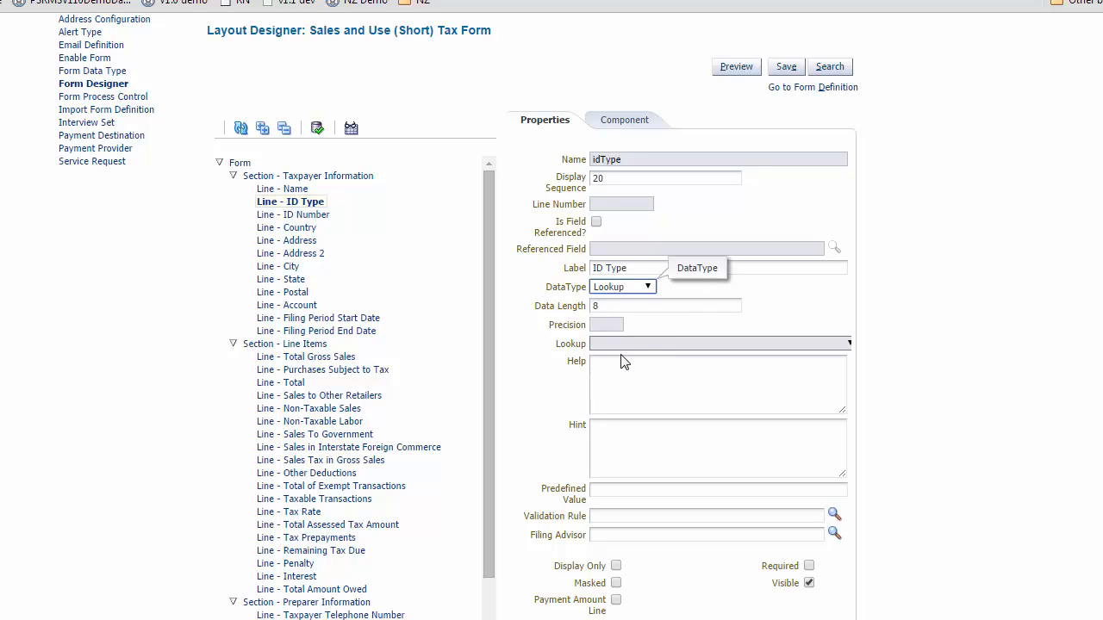
click(701, 348)
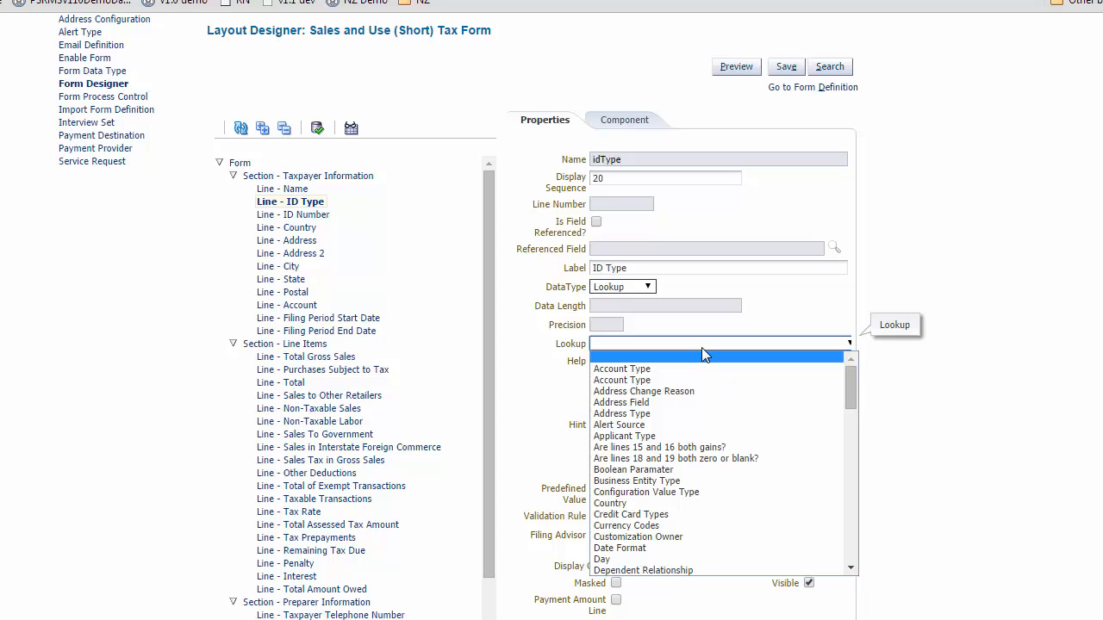
drag(853, 393, 864, 465)
key(Down)
key(Down)
key(Down)
key(Down)
key(Down)
key(Down)
key(Down)
key(Down)
key(Down)
key(Down)
key(Down)
key(Down)
key(Down)
key(Down)
key(Down)
key(Down)
key(Down)
key(Down)
key(Down)
key(Down)
key(Down)
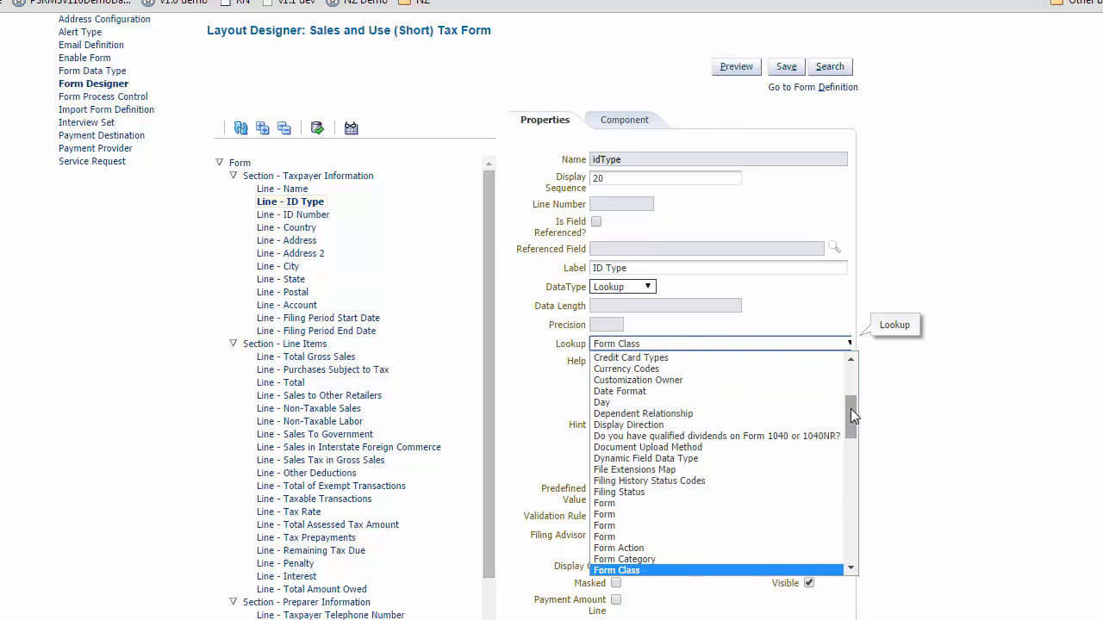
key(Down)
key(Down)
key(Down)
key(Down)
key(Down)
key(Down)
key(Down)
key(Down)
key(Down)
key(Down)
key(Down)
key(Down)
key(Up)
key(Up)
key(Up)
key(Up)
key(Up)
key(Up)
key(Up)
key(Up)
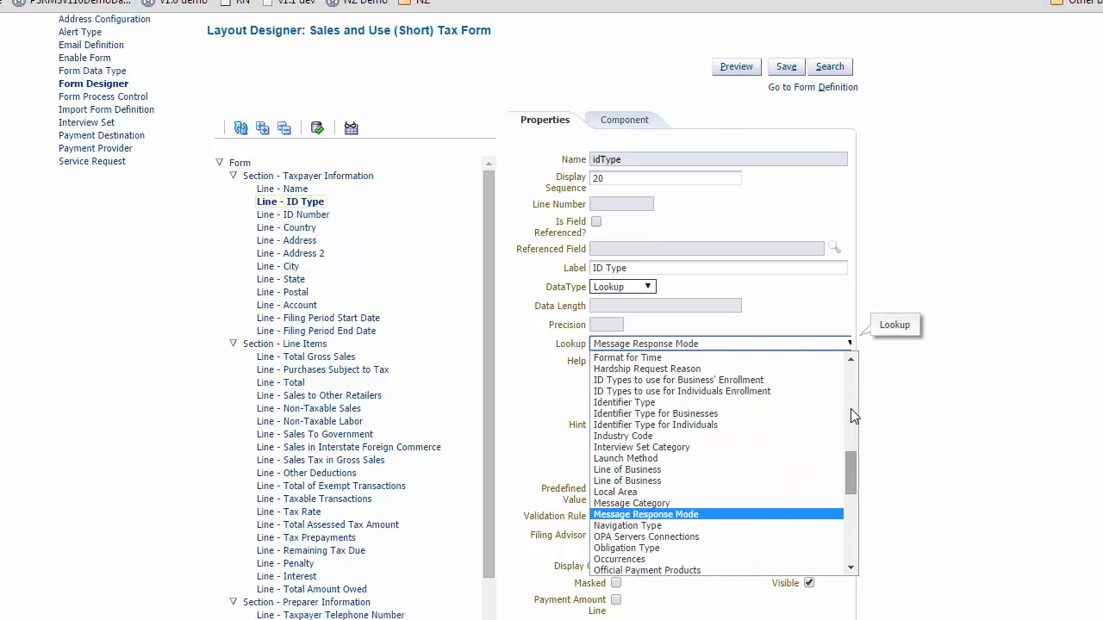
key(Up)
key(Up)
key(Up)
key(Up)
key(Up)
key(Up)
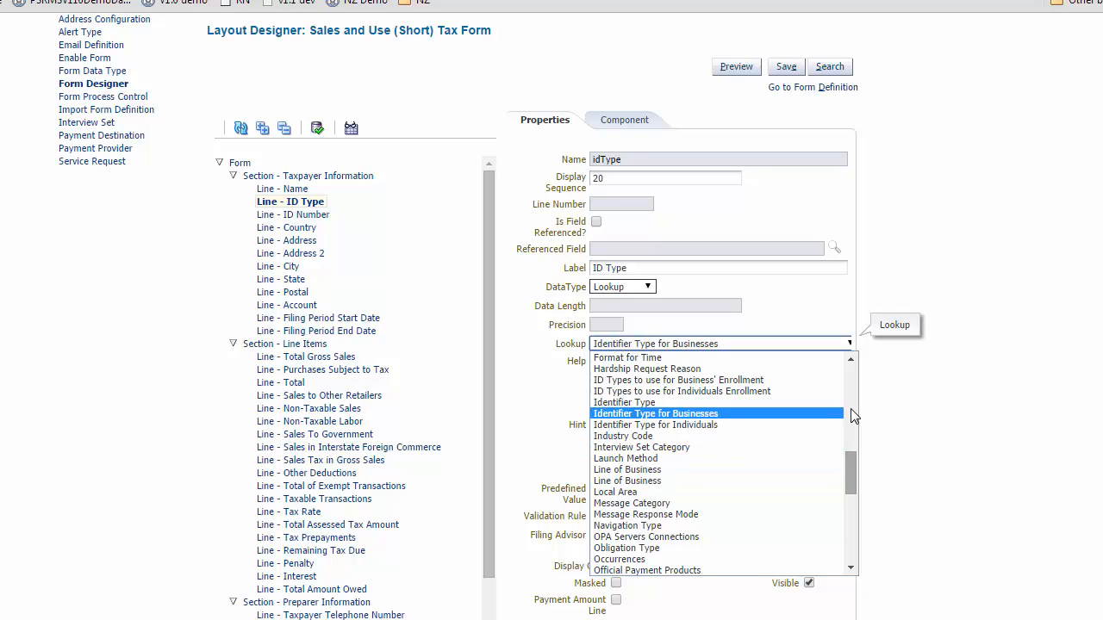
key(Return)
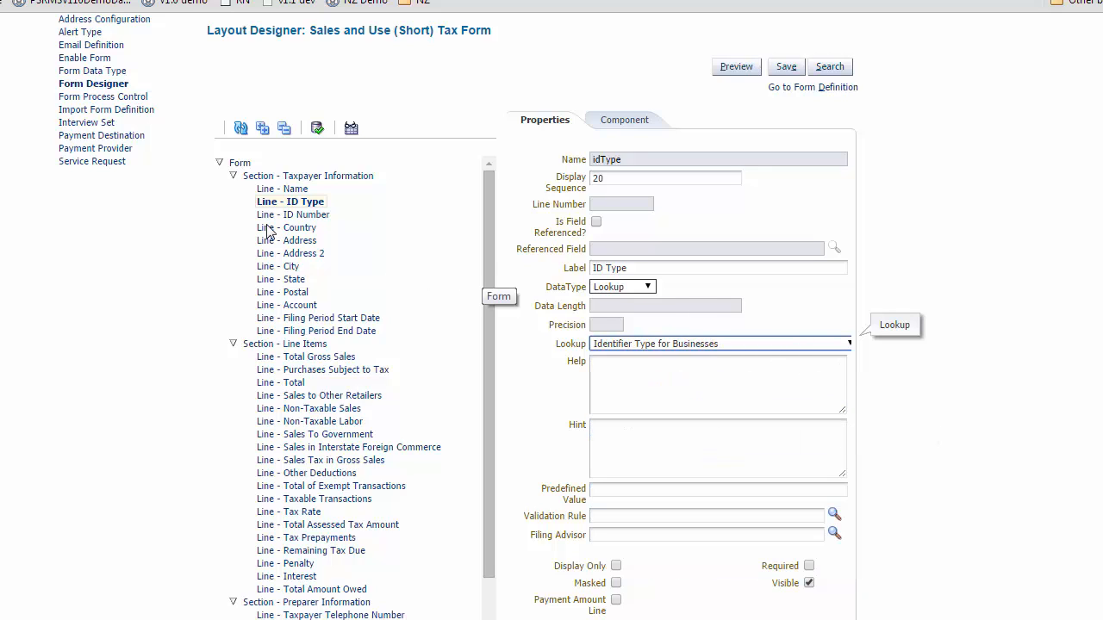
Step: Change the Country line's data type to Lookup using the Country lookup
click(303, 229)
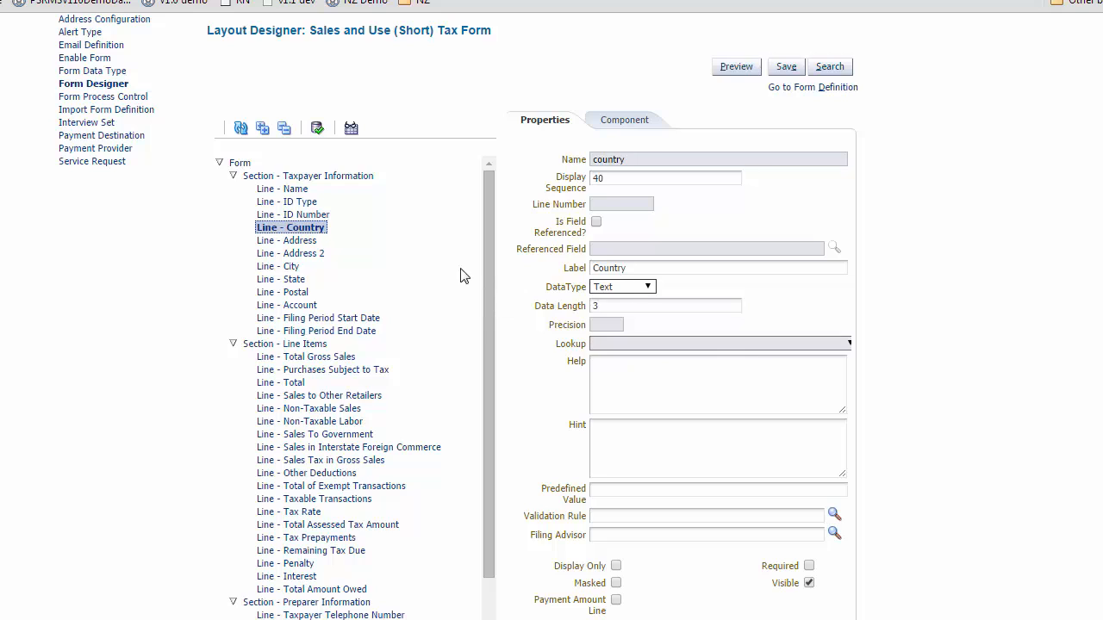
click(640, 291)
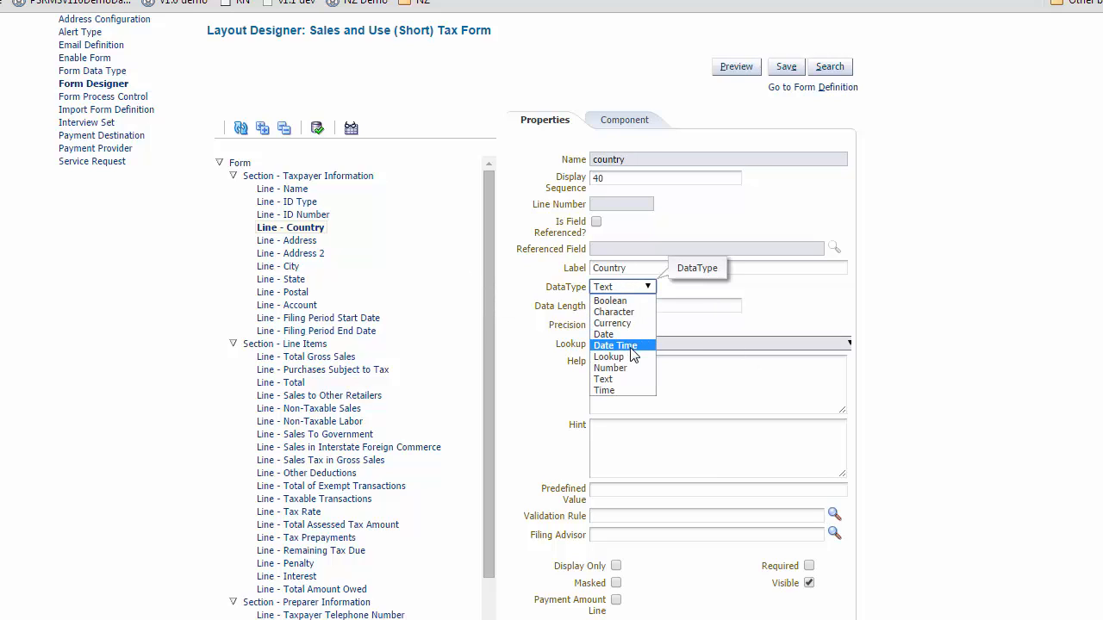
click(632, 357)
click(643, 345)
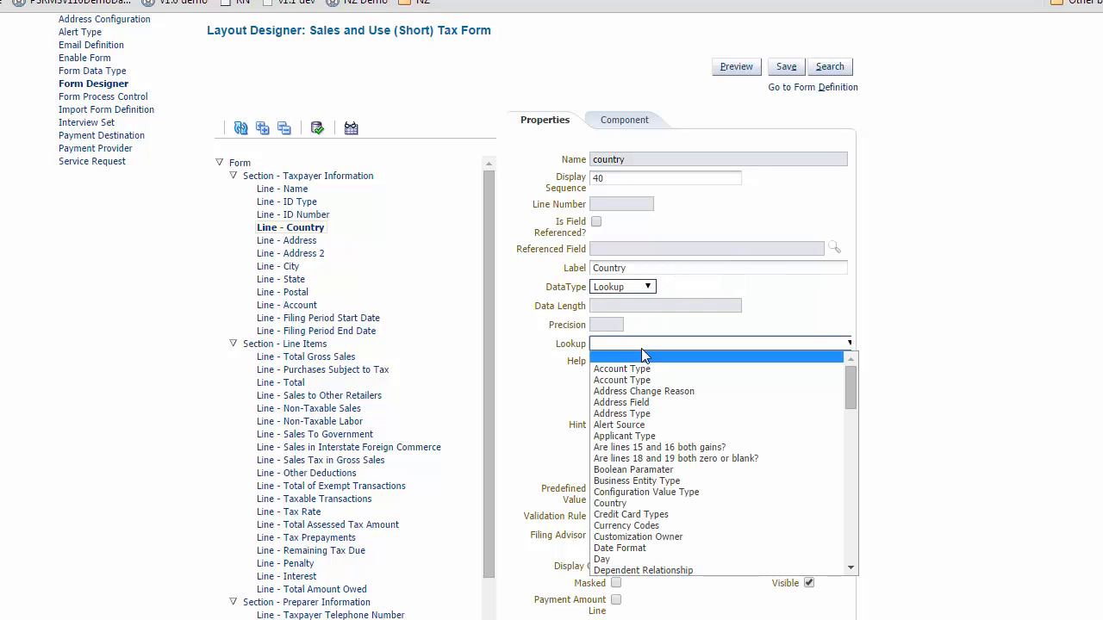
click(638, 504)
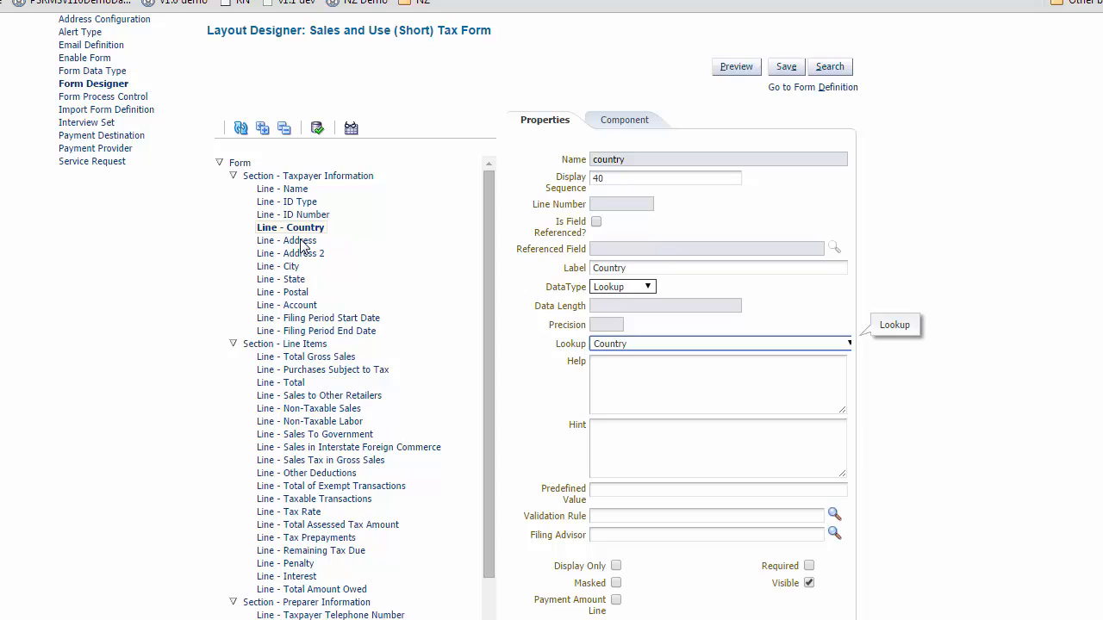
Step: Set the Address line's Data Length to 100
click(302, 241)
drag(627, 308, 554, 307)
text(100)
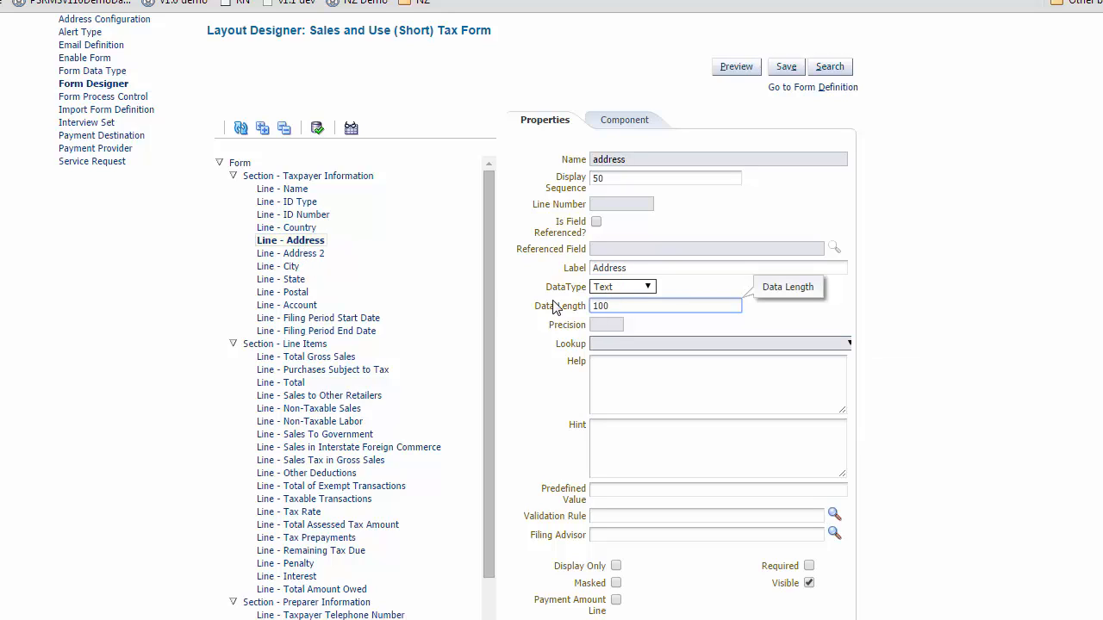
Step: Hide the Address 2 line by clearing its Visible option
click(306, 253)
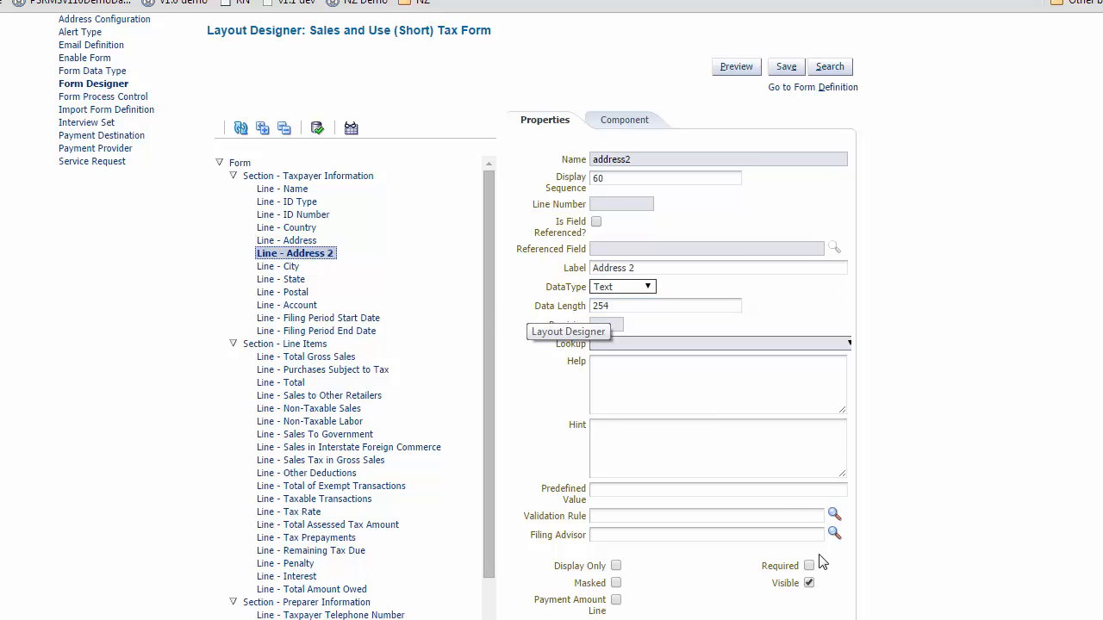
click(809, 583)
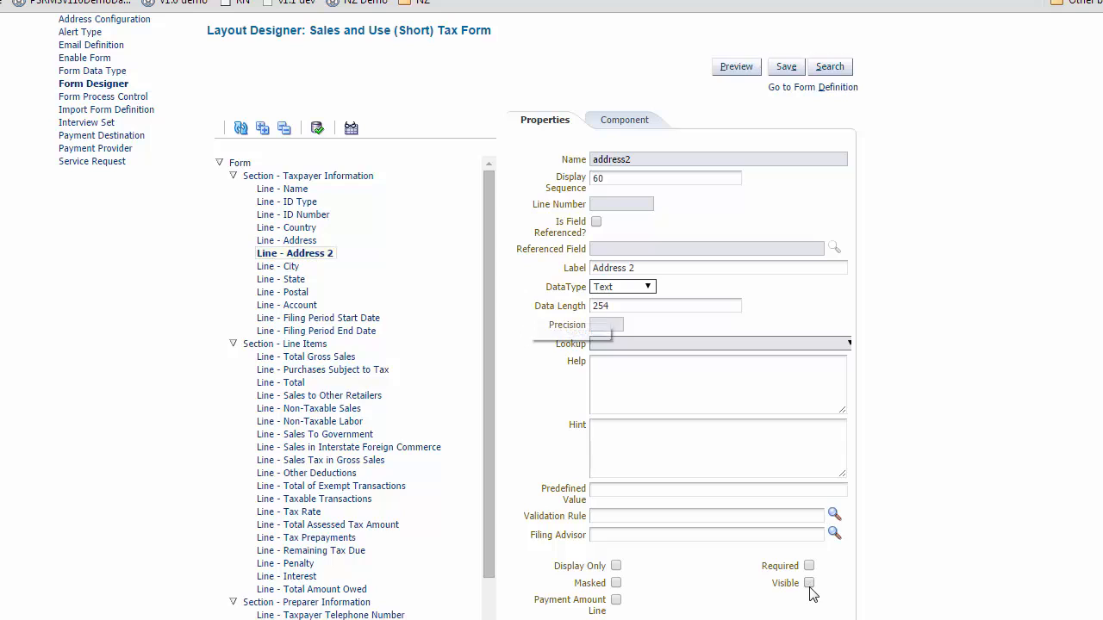
Step: Change the State line's data type to Lookup using the State lookup
click(278, 283)
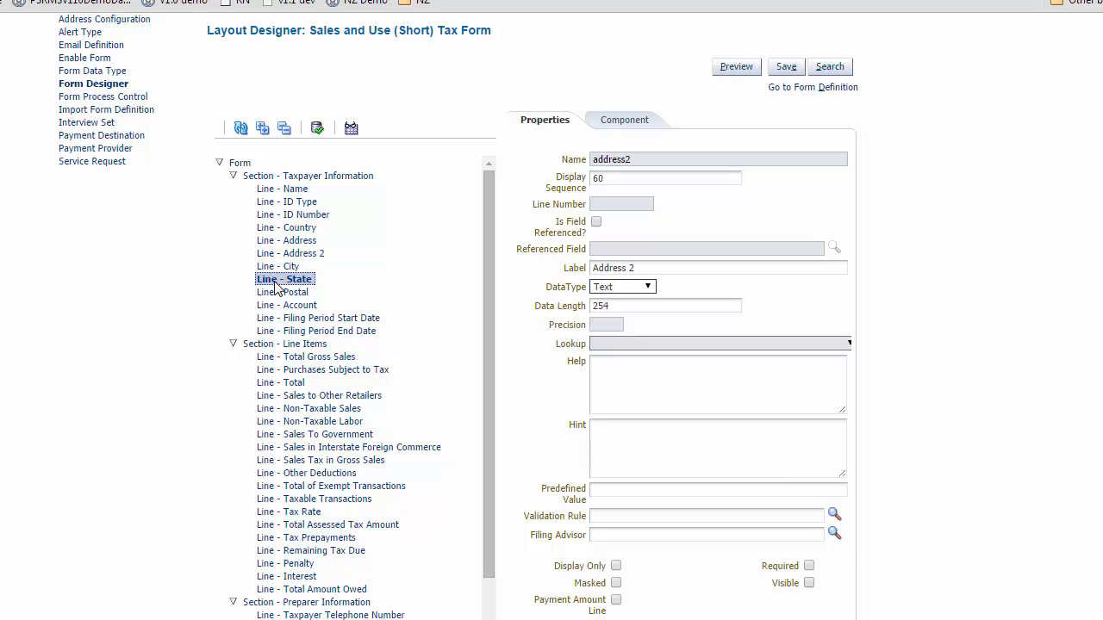
click(634, 293)
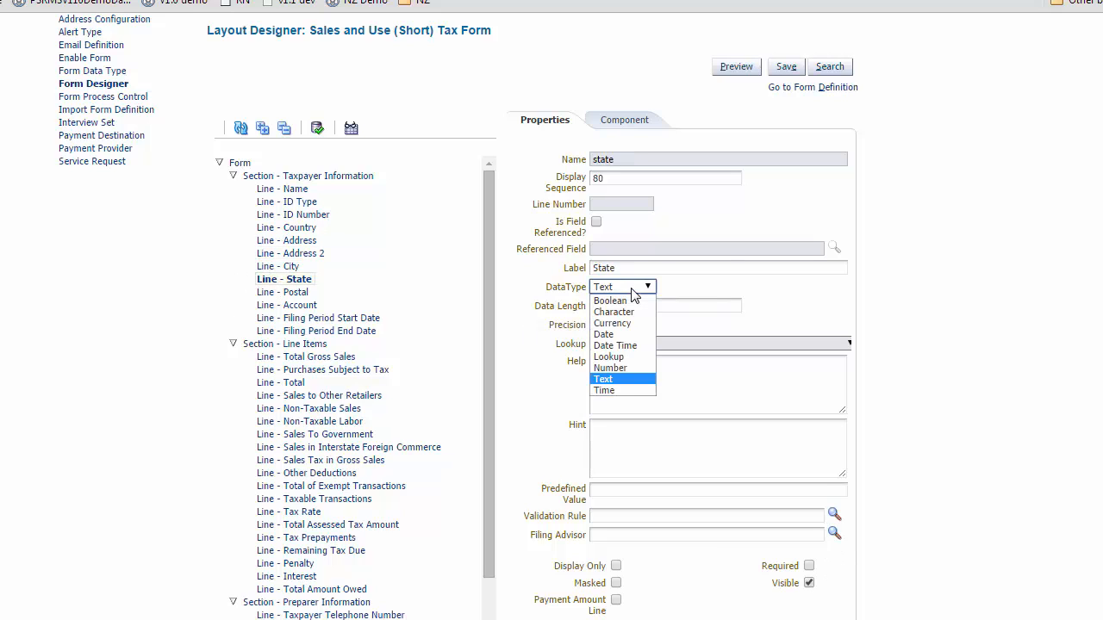
click(614, 357)
click(642, 348)
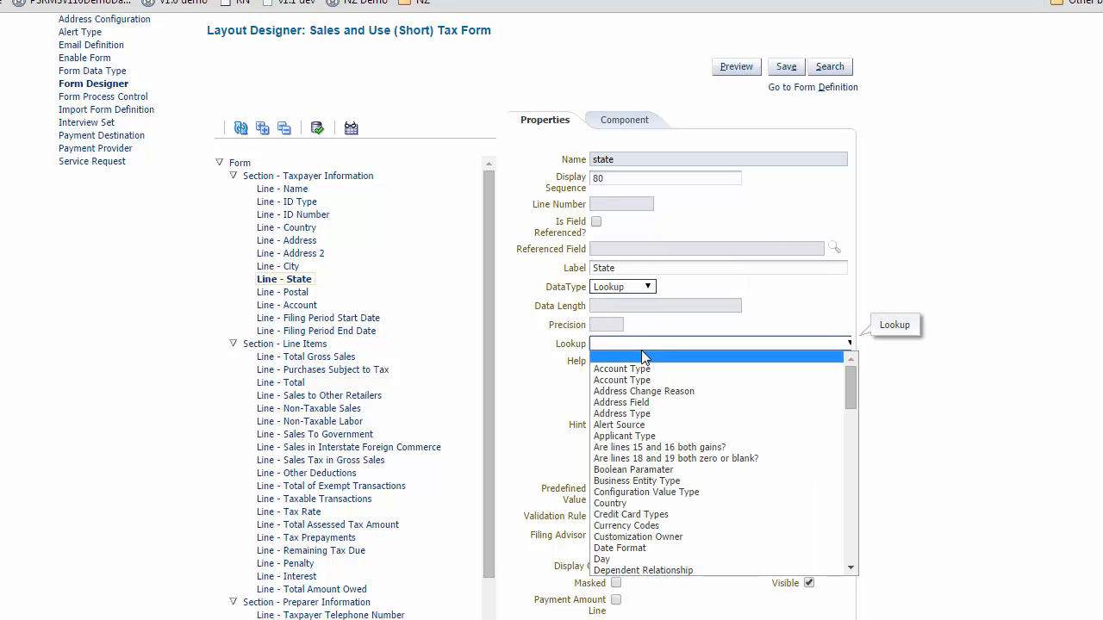
key(Down)
key(Down)
key(Down)
key(Down)
key(Down)
key(Down)
key(Down)
key(Down)
key(Down)
key(Down)
key(Down)
key(Down)
key(Down)
key(Down)
key(Down)
key(Down)
key(Down)
key(Down)
key(Down)
key(Down)
key(Down)
key(Down)
key(Down)
key(Down)
key(Down)
key(Down)
key(Down)
key(Down)
key(Down)
key(Down)
key(Down)
key(Down)
key(Down)
key(Down)
key(Down)
key(Down)
key(Down)
key(Down)
key(Down)
key(Down)
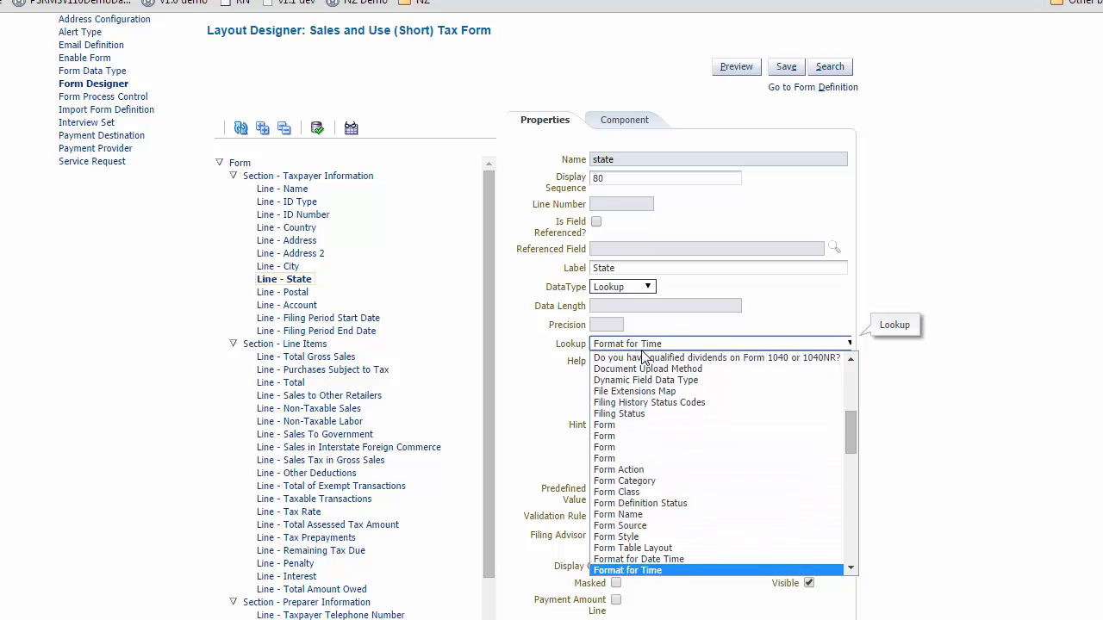
key(Up)
key(Up)
key(Up)
key(Up)
key(Up)
key(Up)
key(Up)
key(Up)
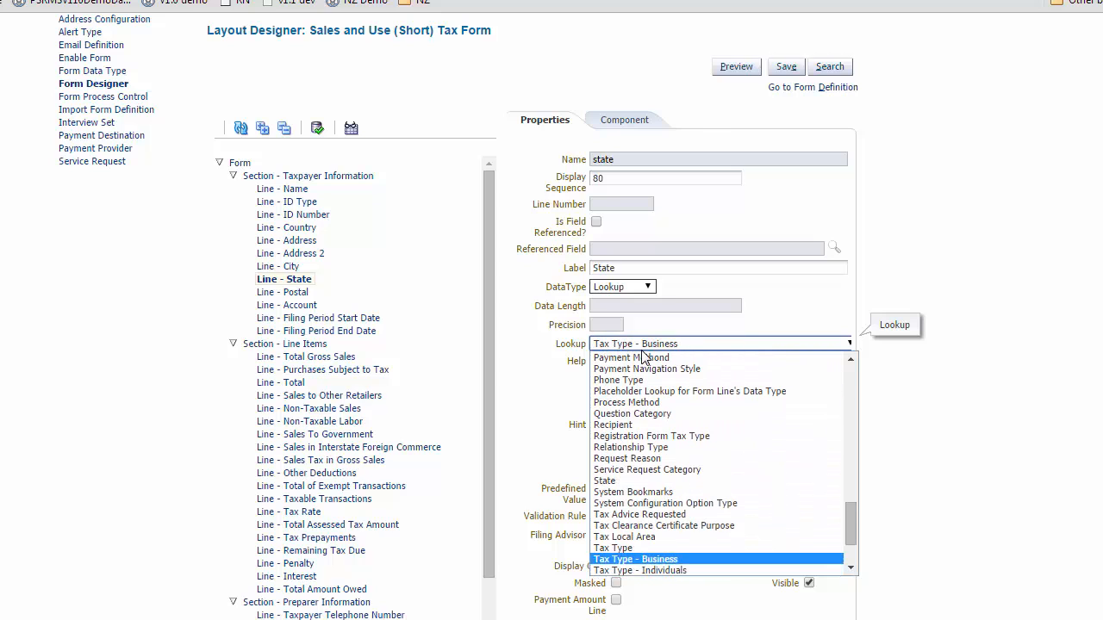
key(Return)
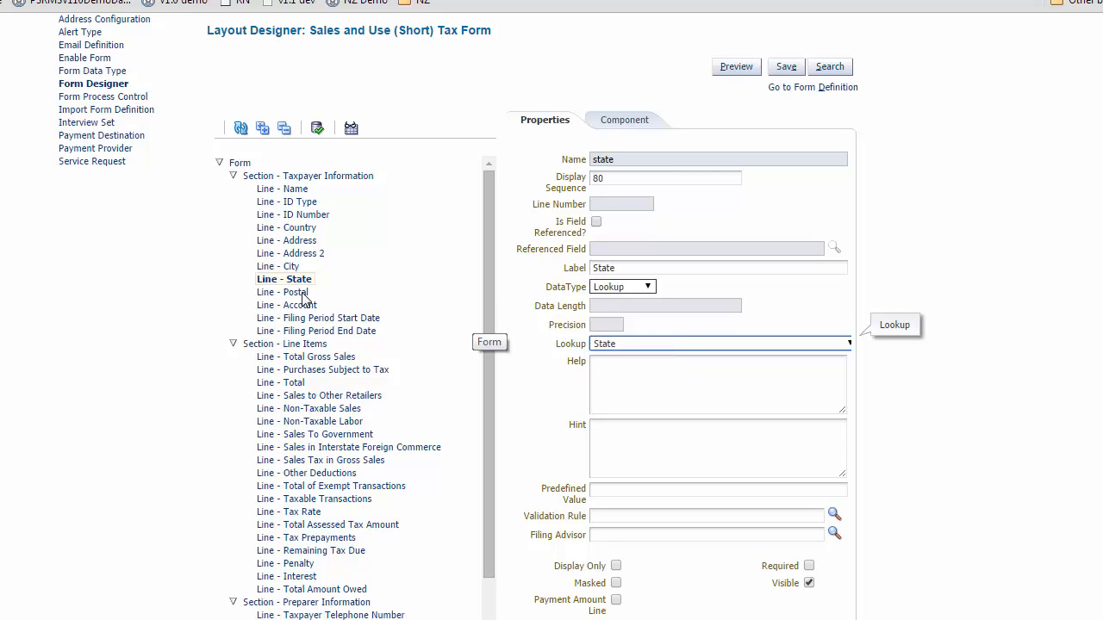
Step: Copy the Line 1 HTML from the Notepad file into the ID Number line's Hint, and save the form
click(310, 217)
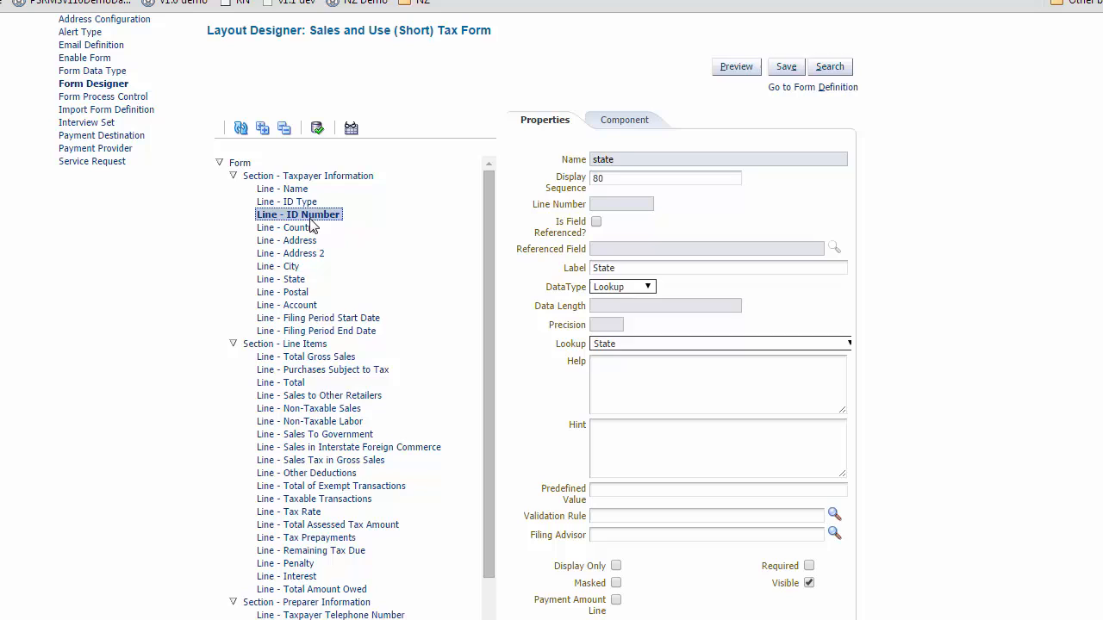
click(635, 454)
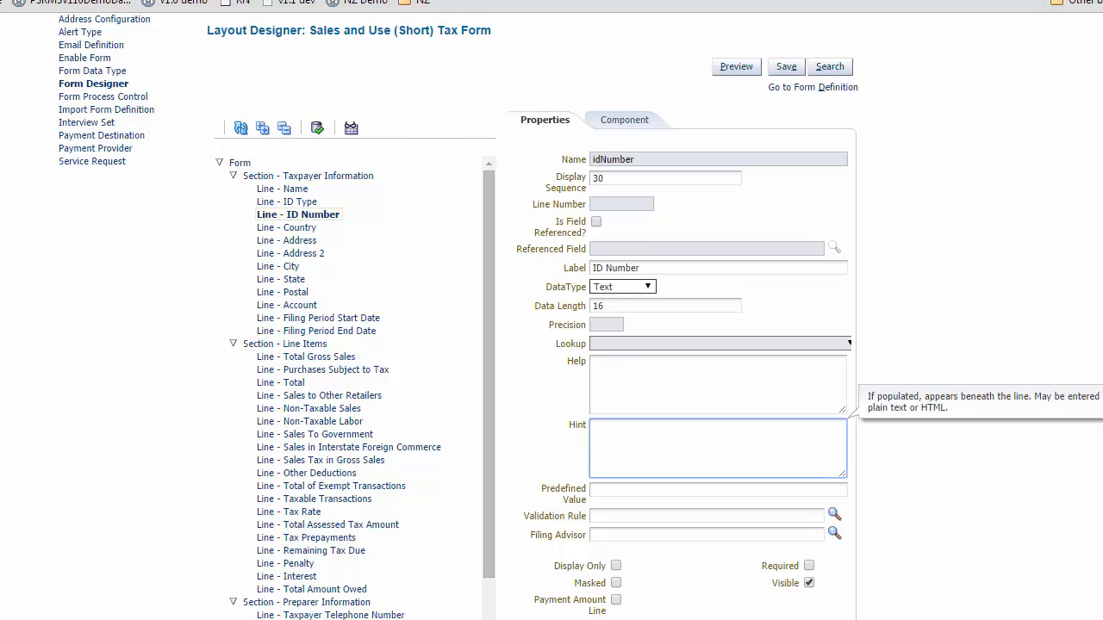
key(alt+Tab)
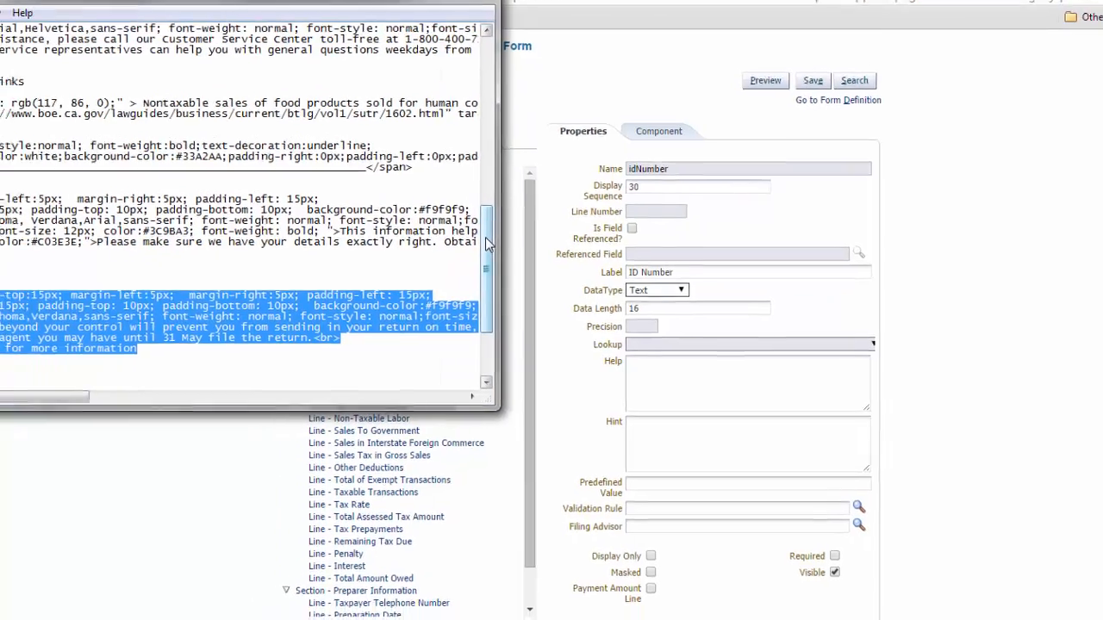
drag(486, 239, 489, 284)
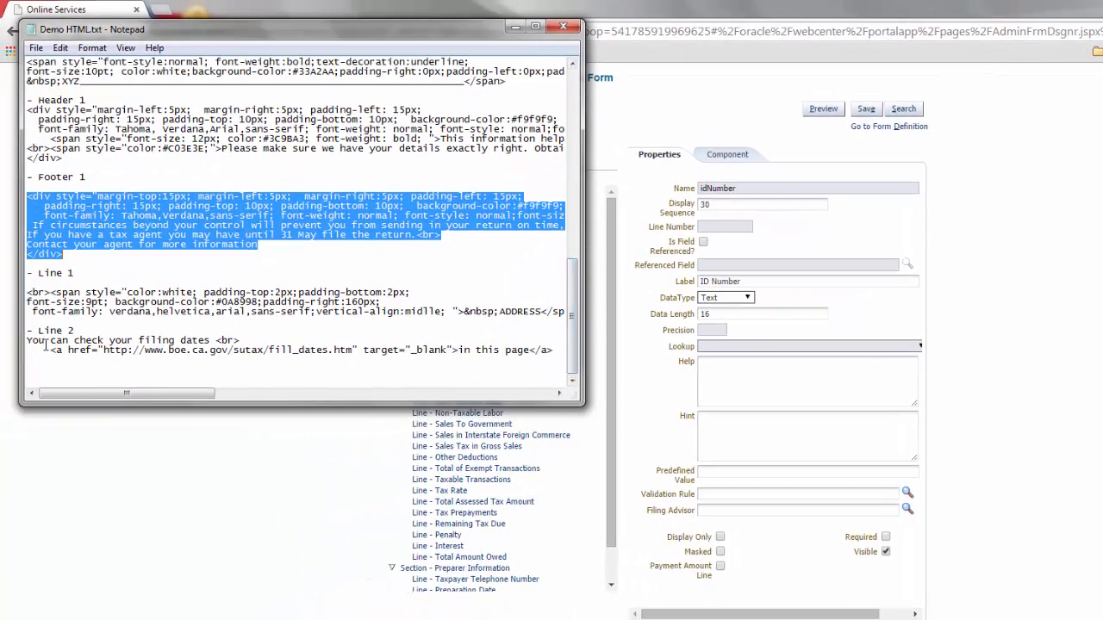
drag(28, 292, 468, 320)
key(ctrl+c)
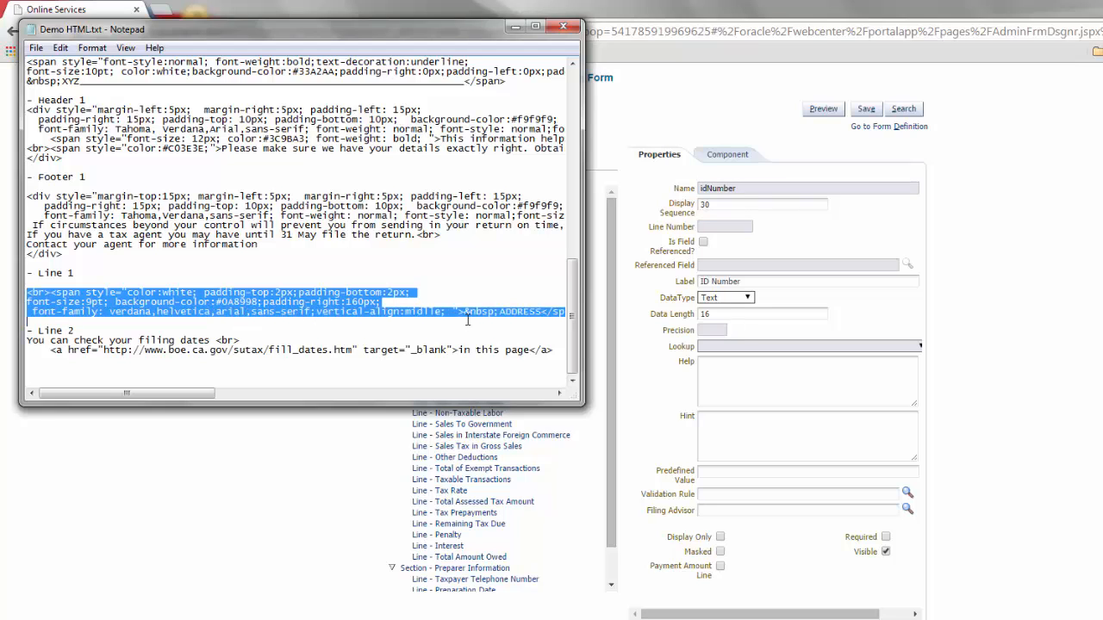
click(764, 427)
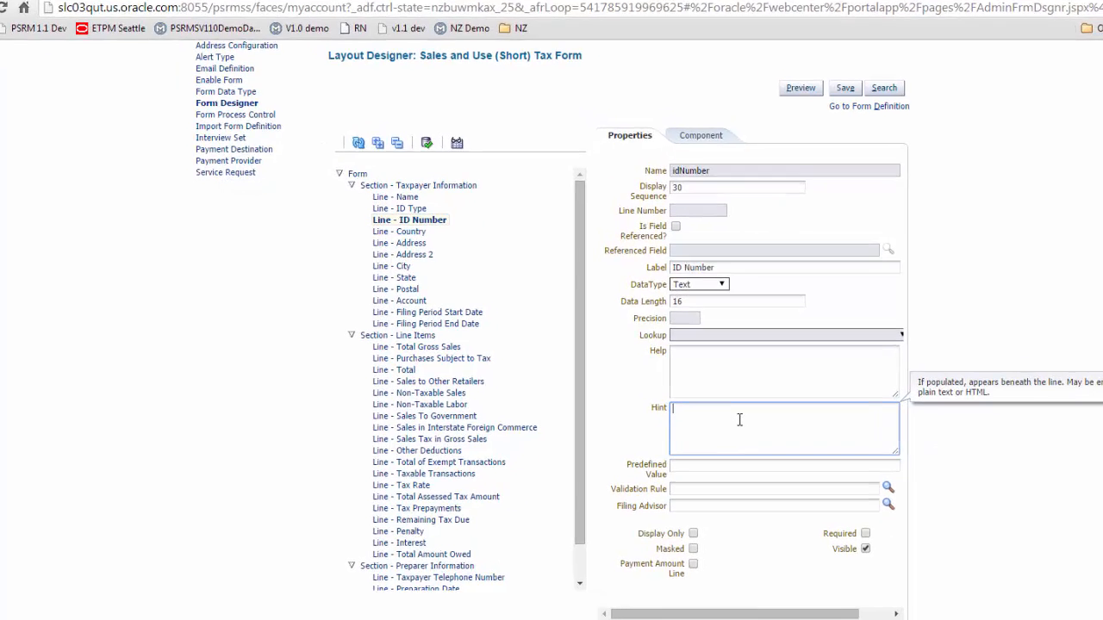
key(ctrl+v)
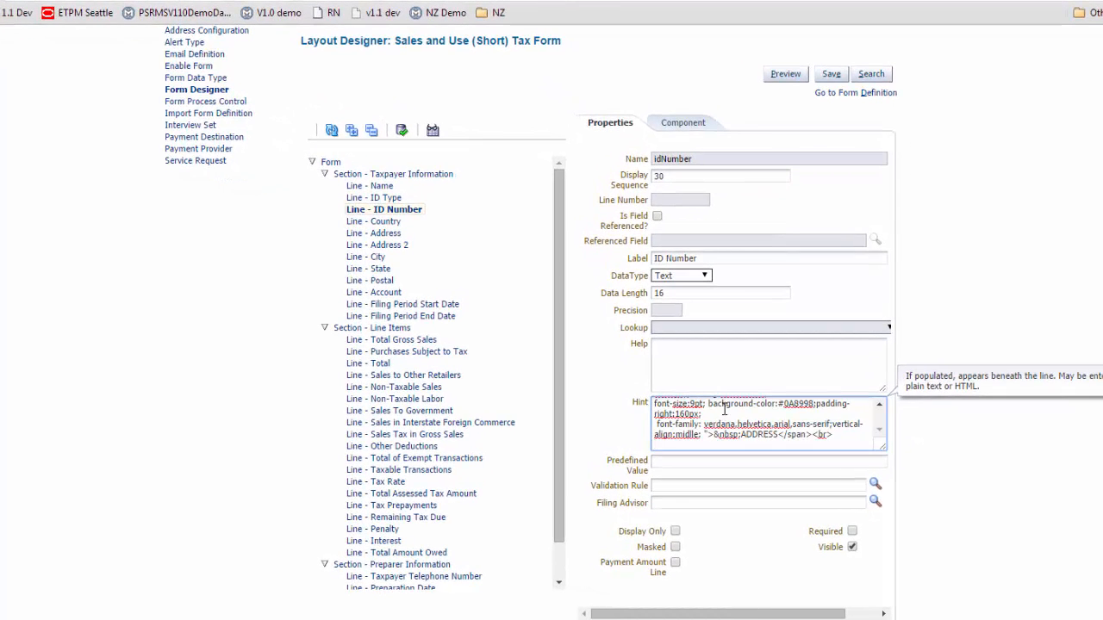
click(831, 74)
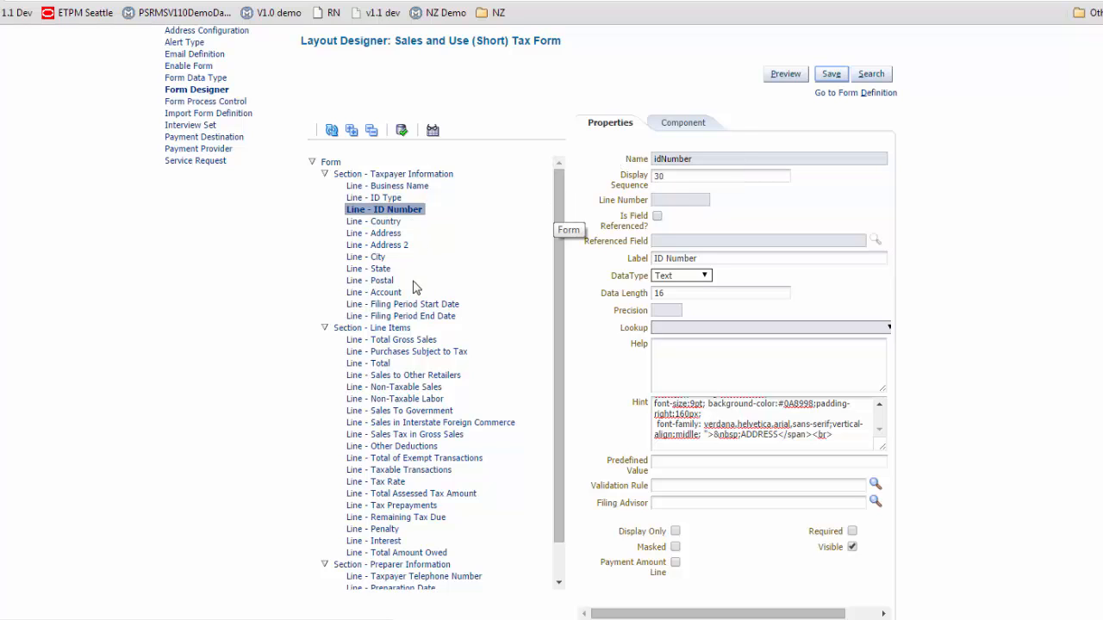
Step: Copy the Line 2 HTML from the Notepad file into the Filing Period Start Date line's Hint, and save the form
click(433, 309)
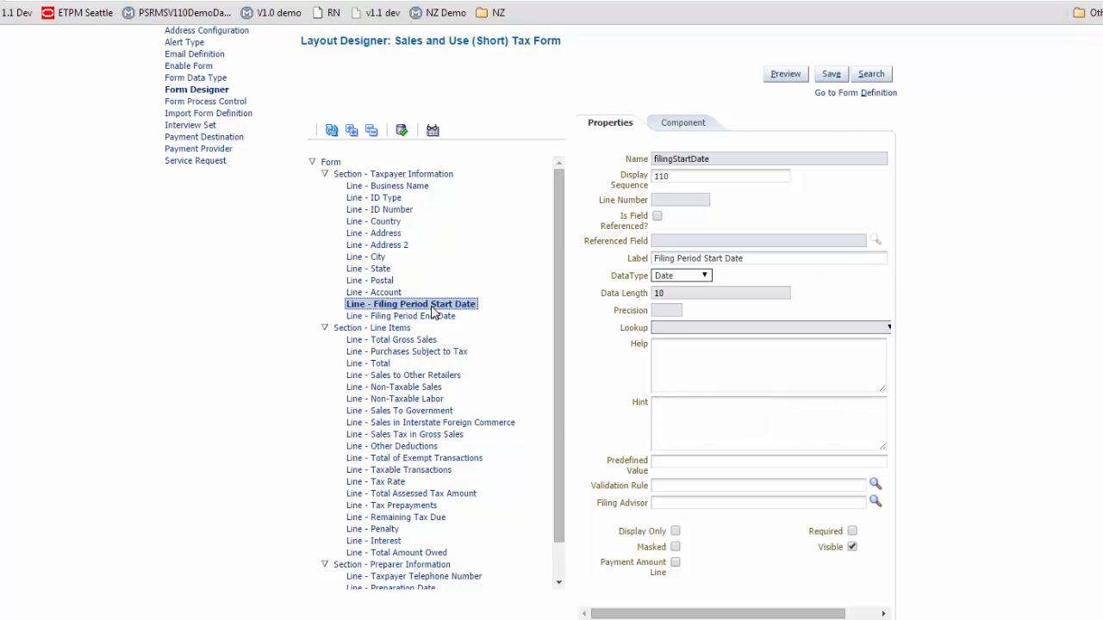
click(694, 408)
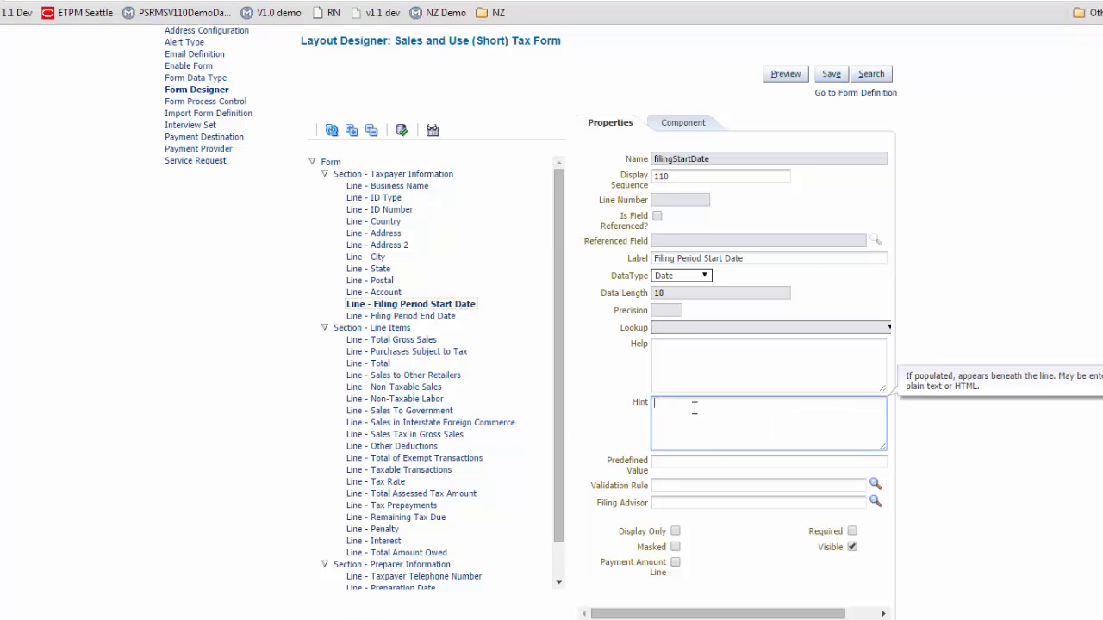
click(513, 613)
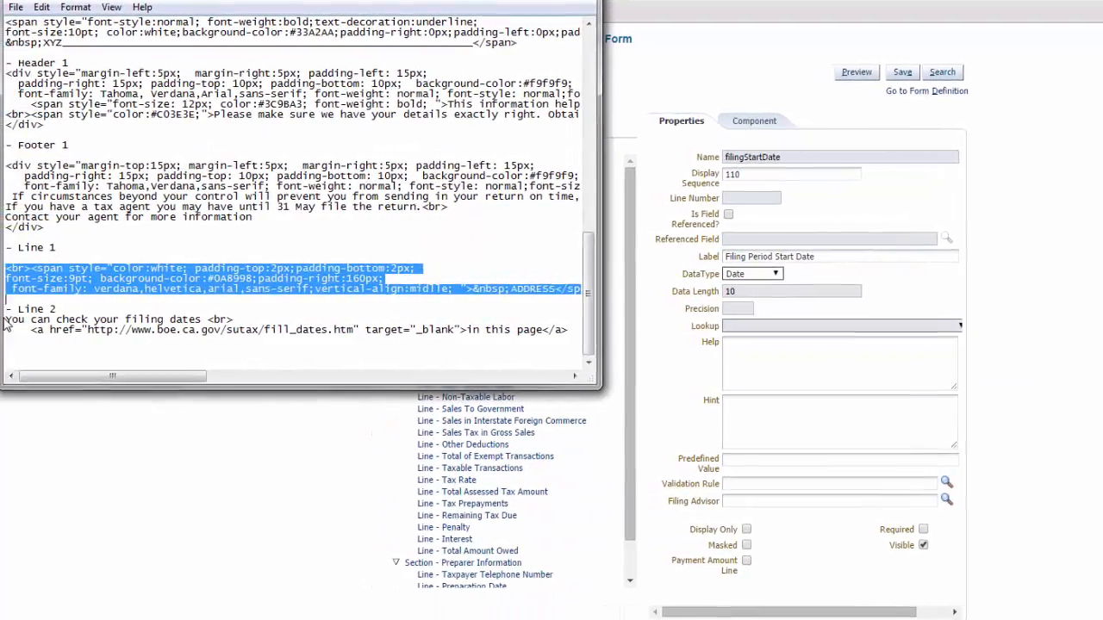
drag(5, 320, 191, 339)
key(ctrl+c)
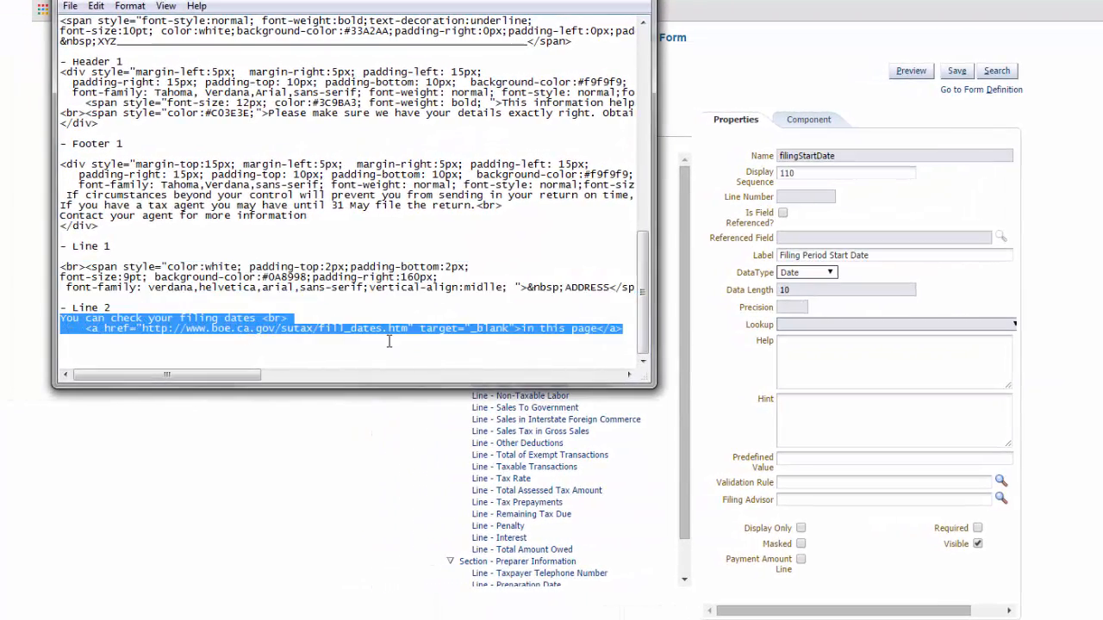
click(798, 401)
key(ctrl+v)
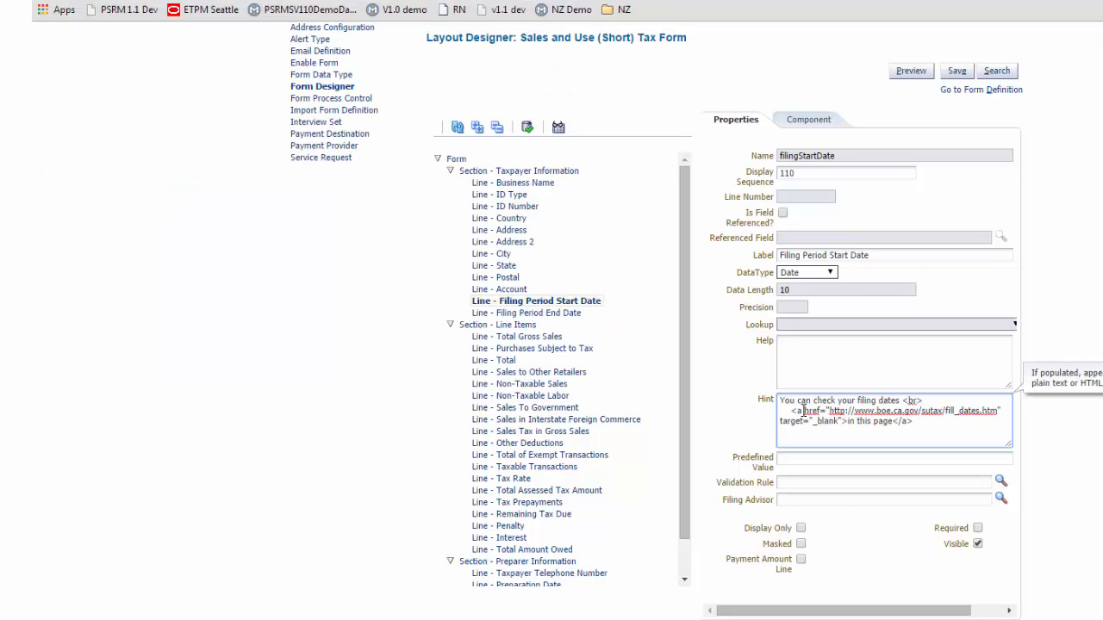
click(955, 76)
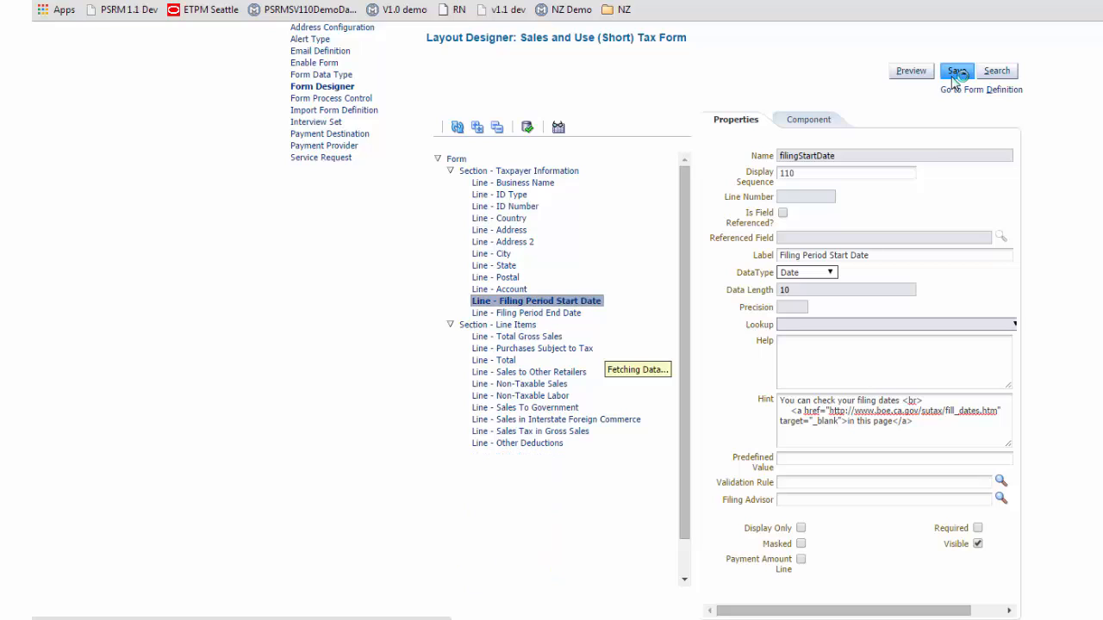
Step: Preview the form, trying the dropdowns and the filing dates link beneath Filing Period Start Date
click(901, 76)
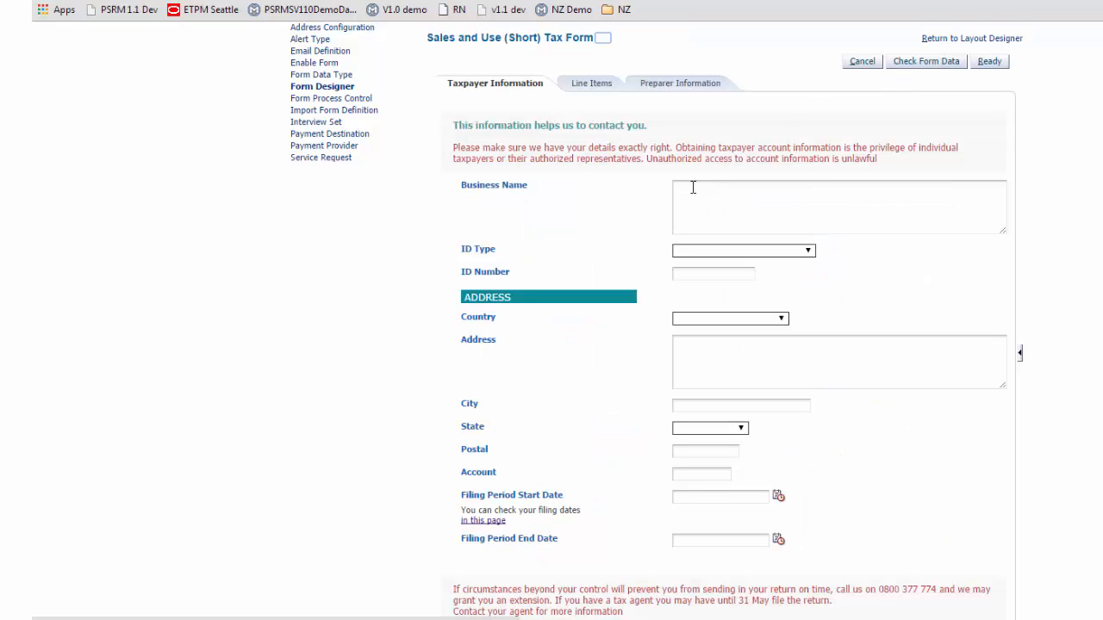
click(740, 252)
click(740, 252)
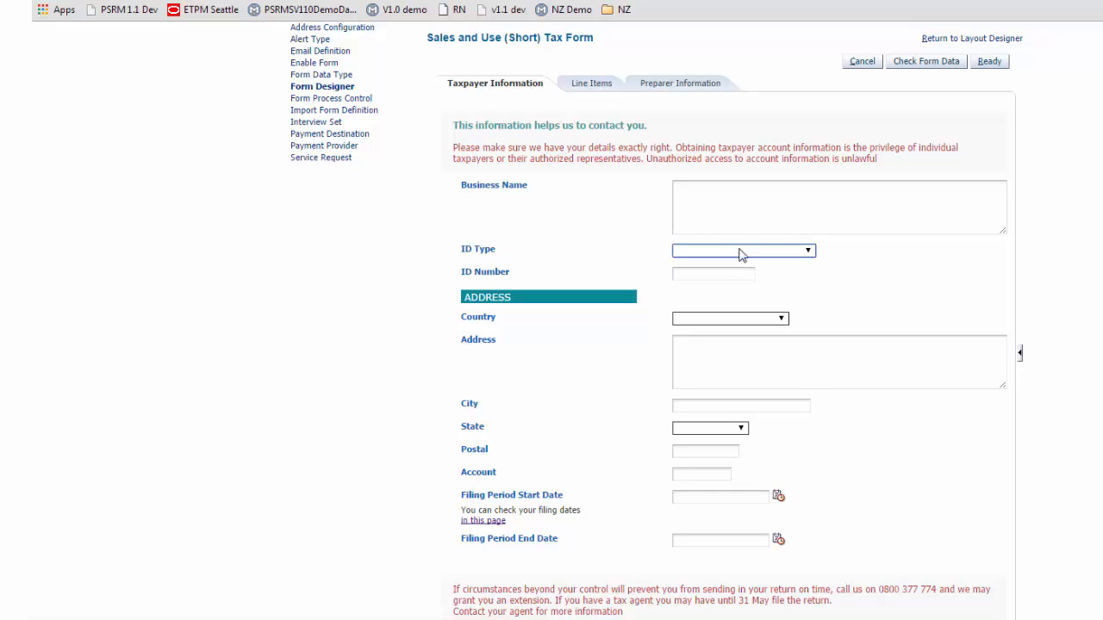
click(747, 320)
click(747, 320)
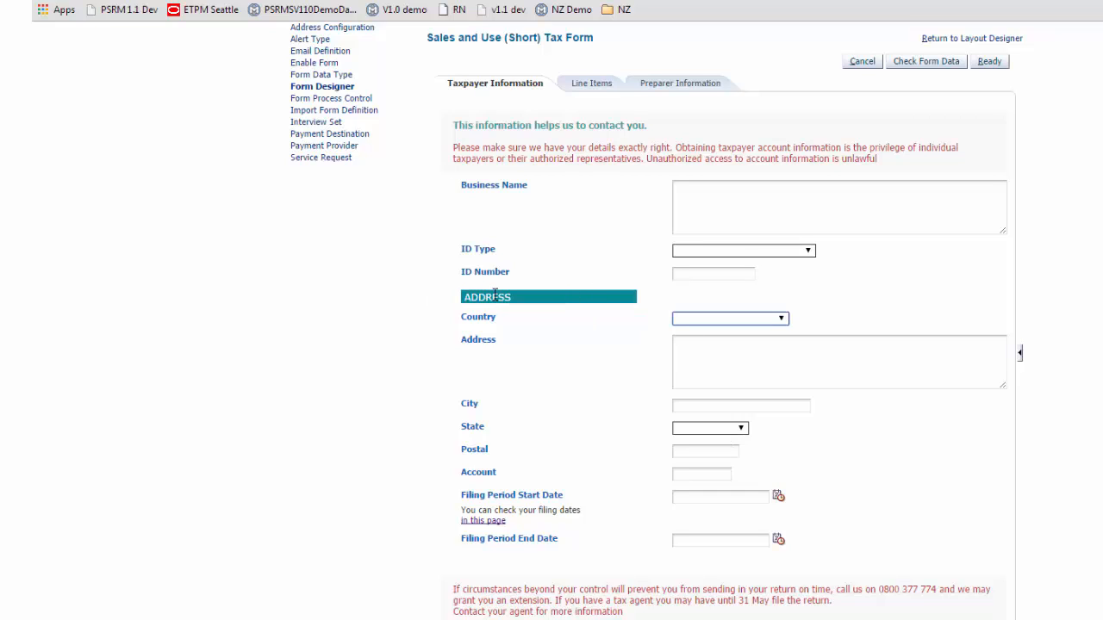
click(490, 522)
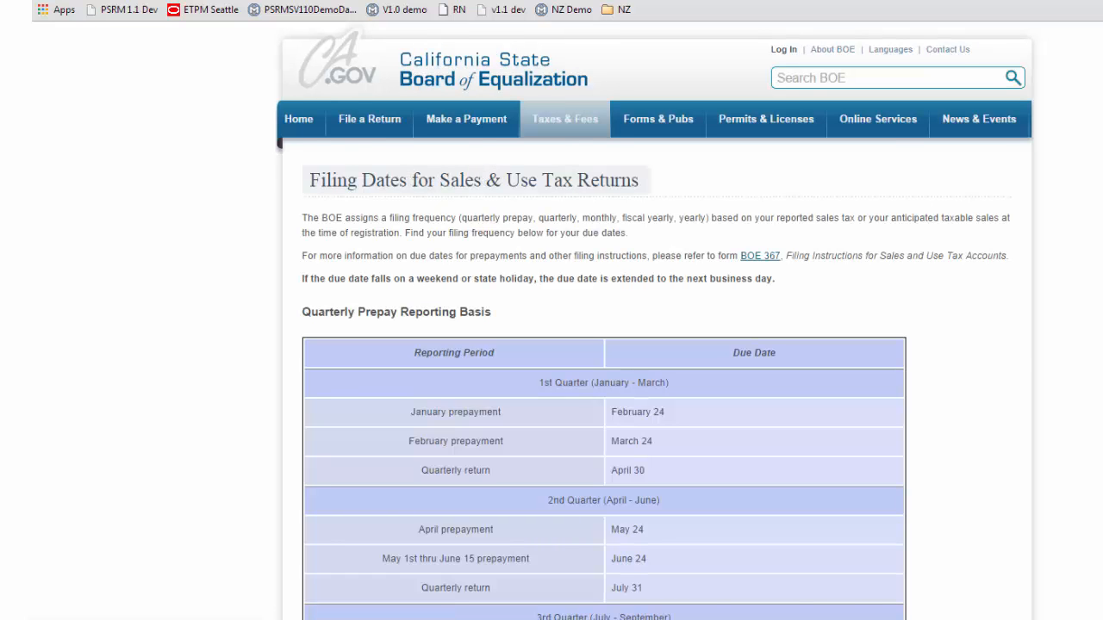
key(ctrl+w)
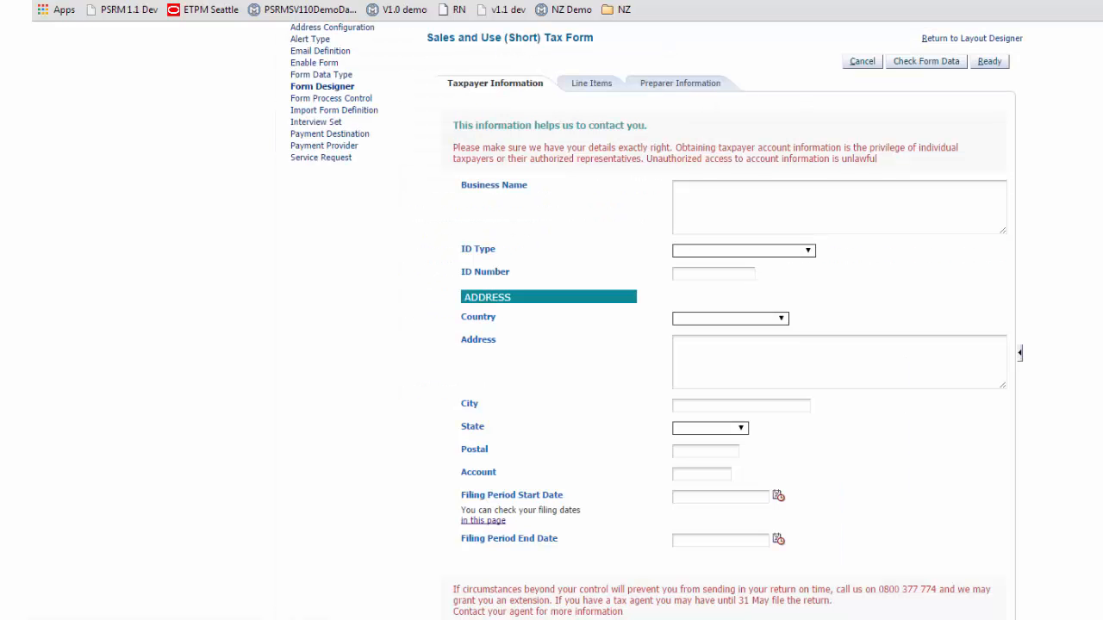
click(956, 41)
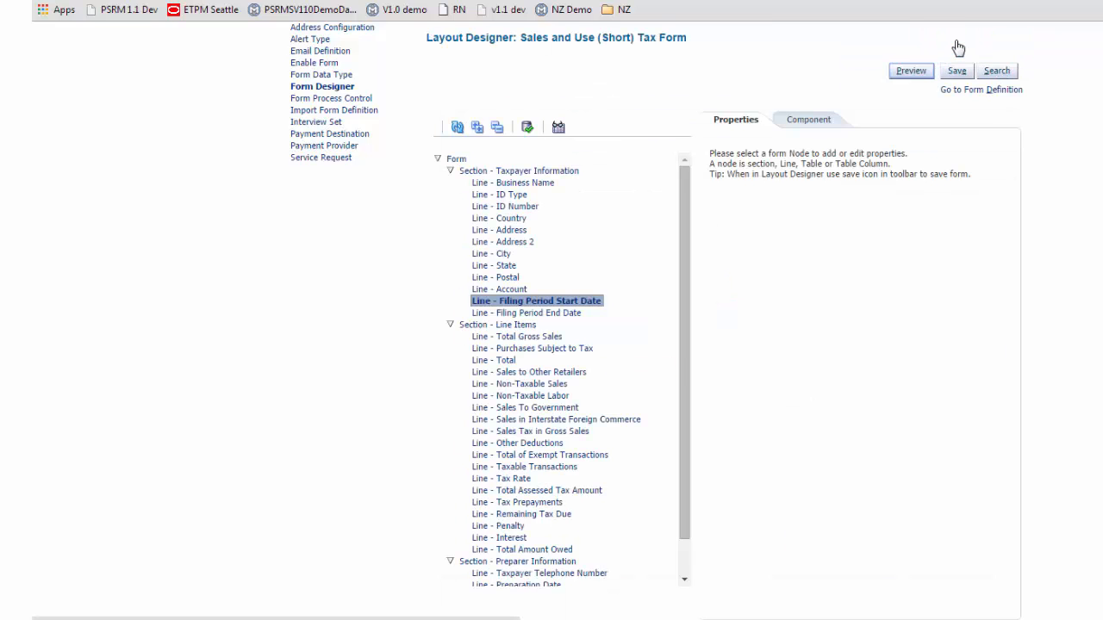
Step: Finalize the form layout from the form definition
click(964, 91)
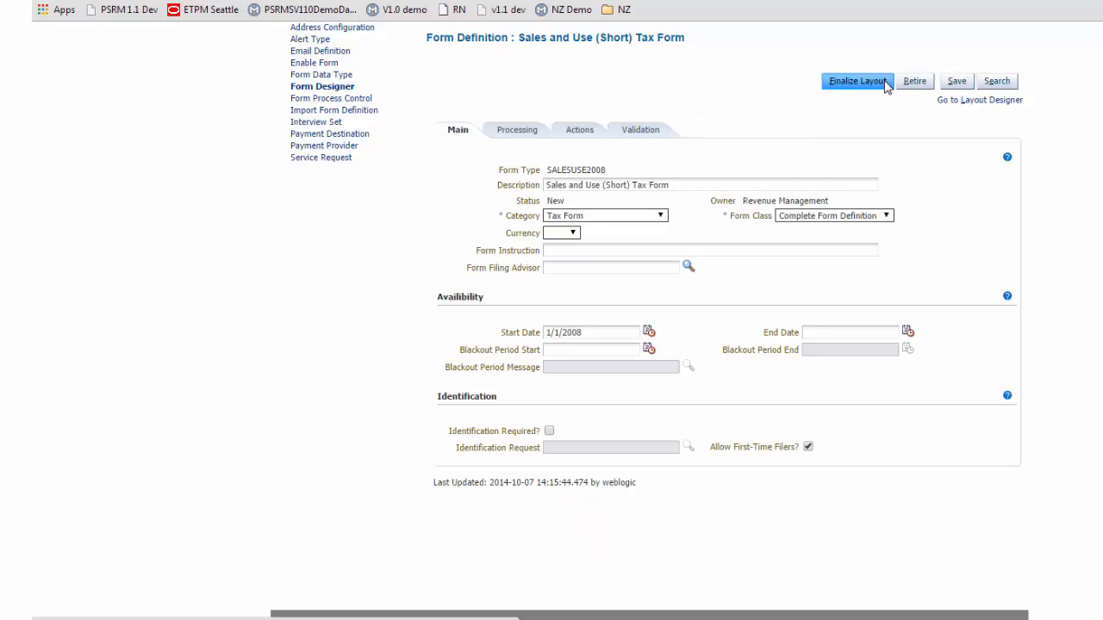
click(862, 81)
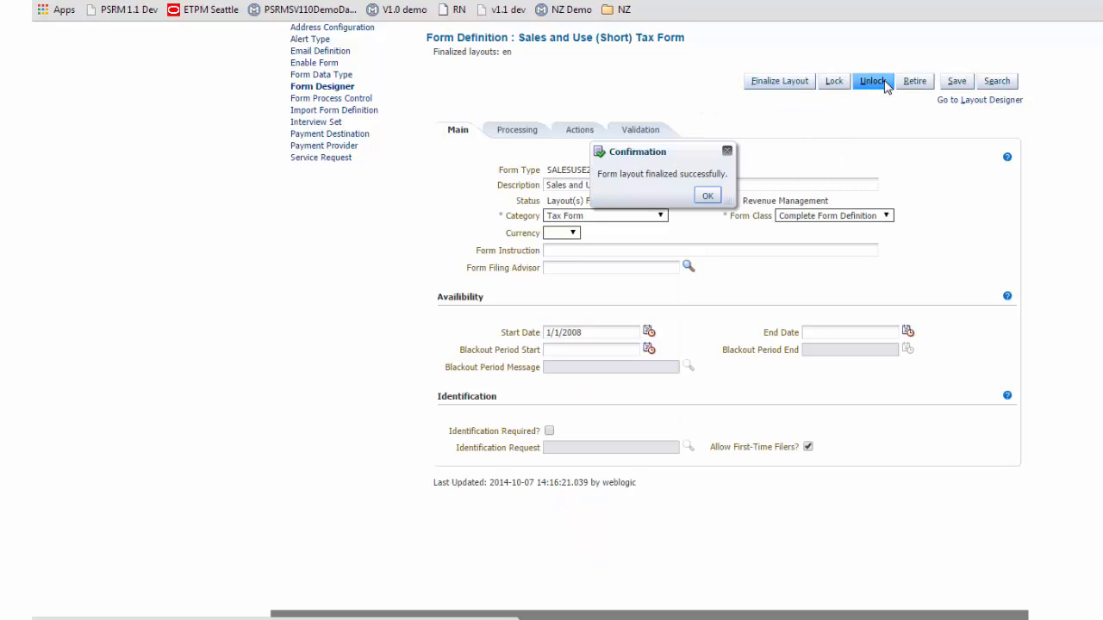
click(707, 199)
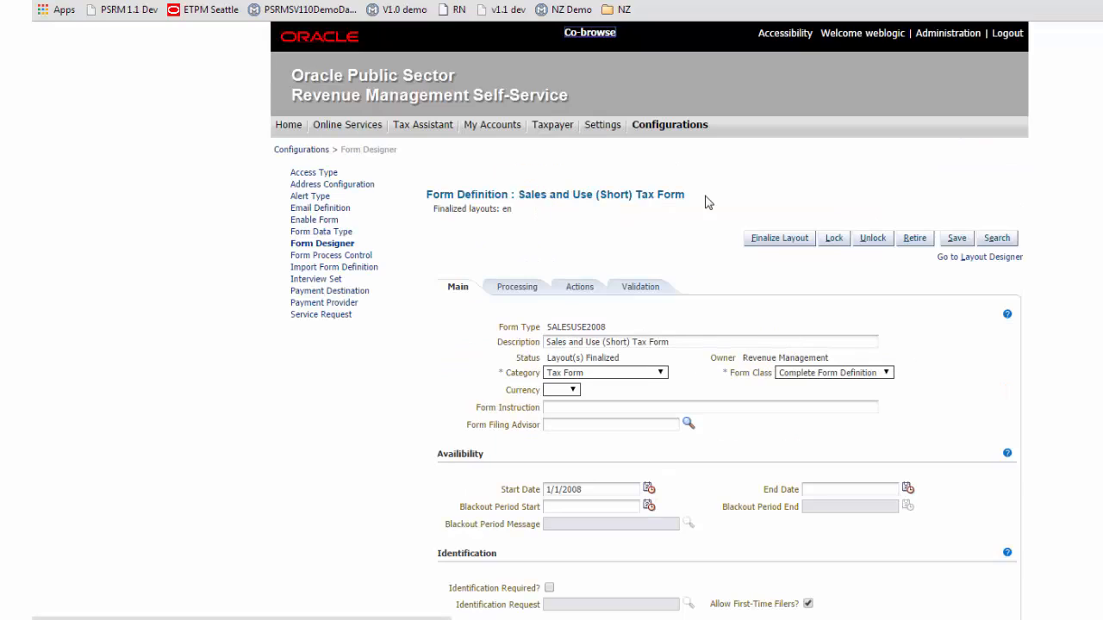
Step: Activate the finalized English layout of the Sales and Use (Short) Tax Form in Enable Form
click(318, 222)
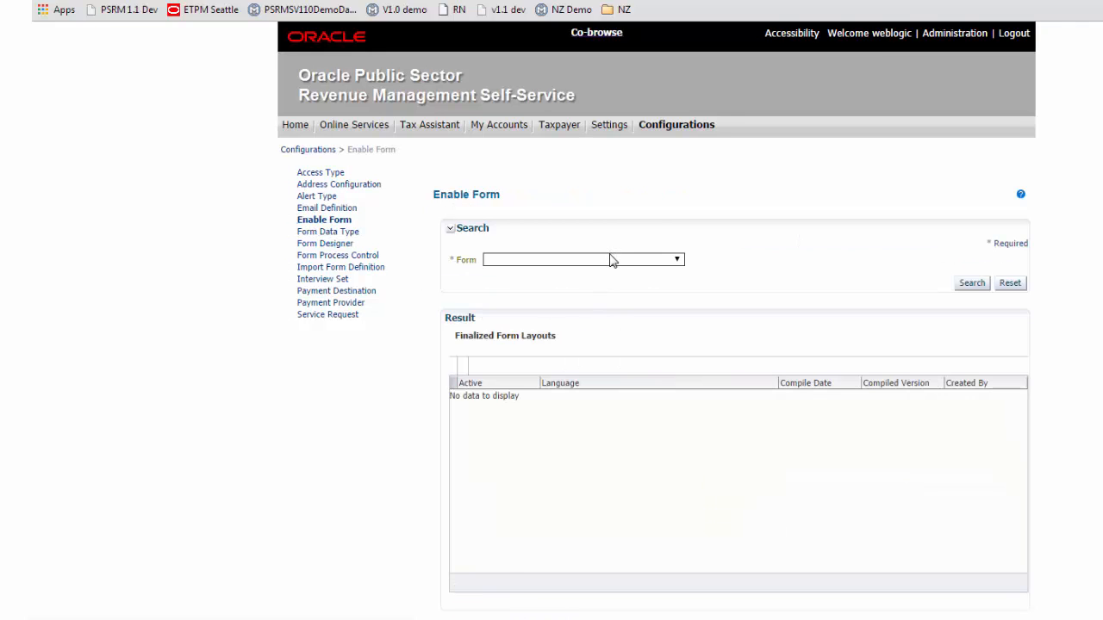
click(611, 260)
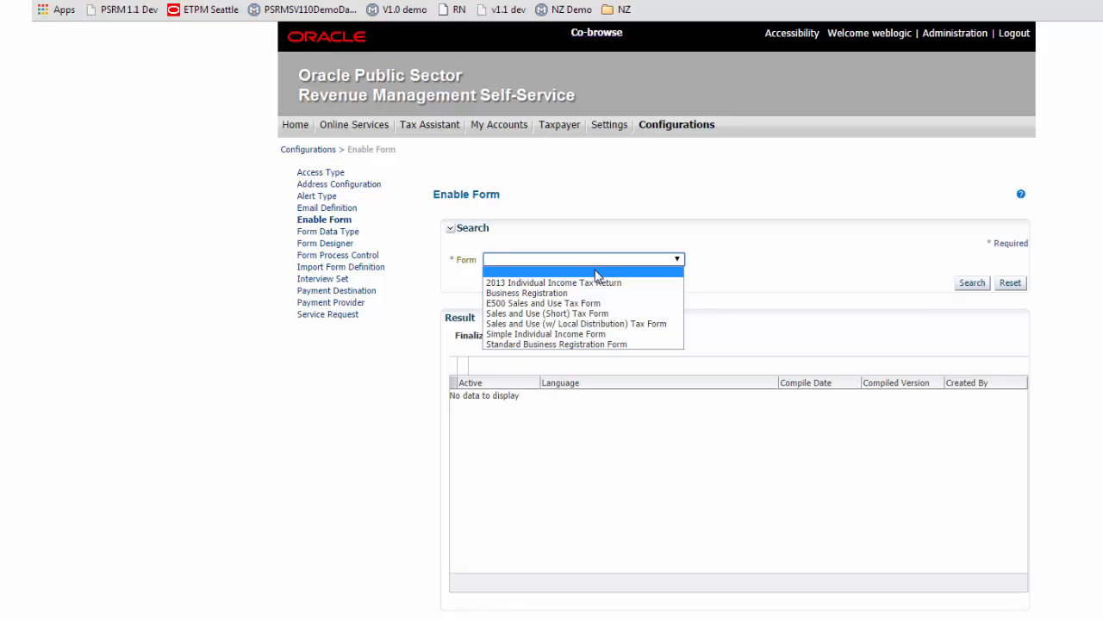
click(591, 316)
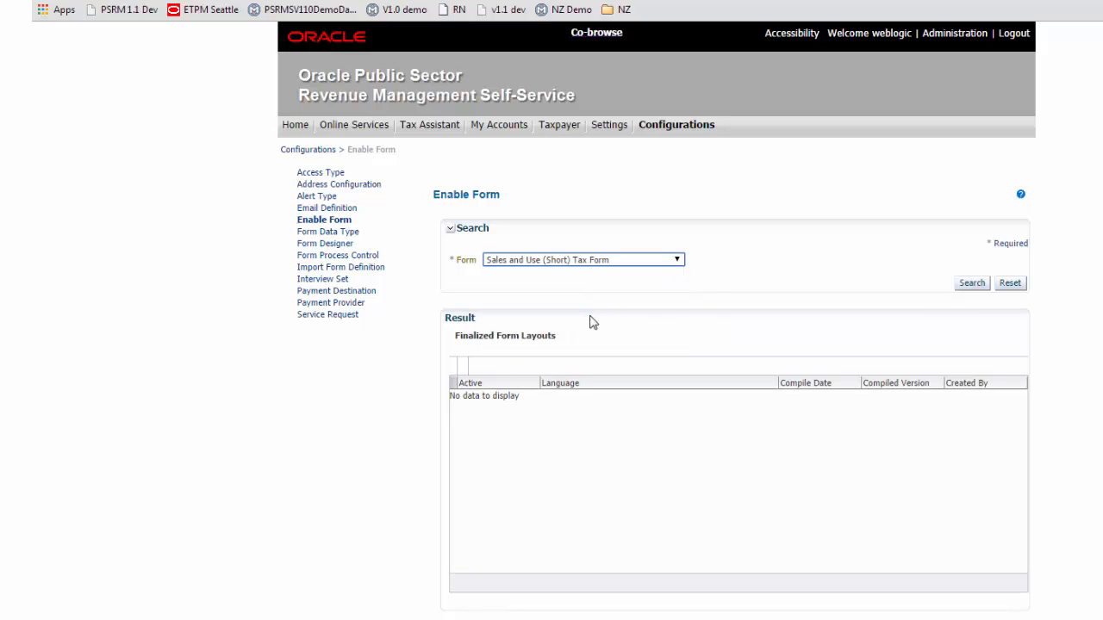
click(968, 286)
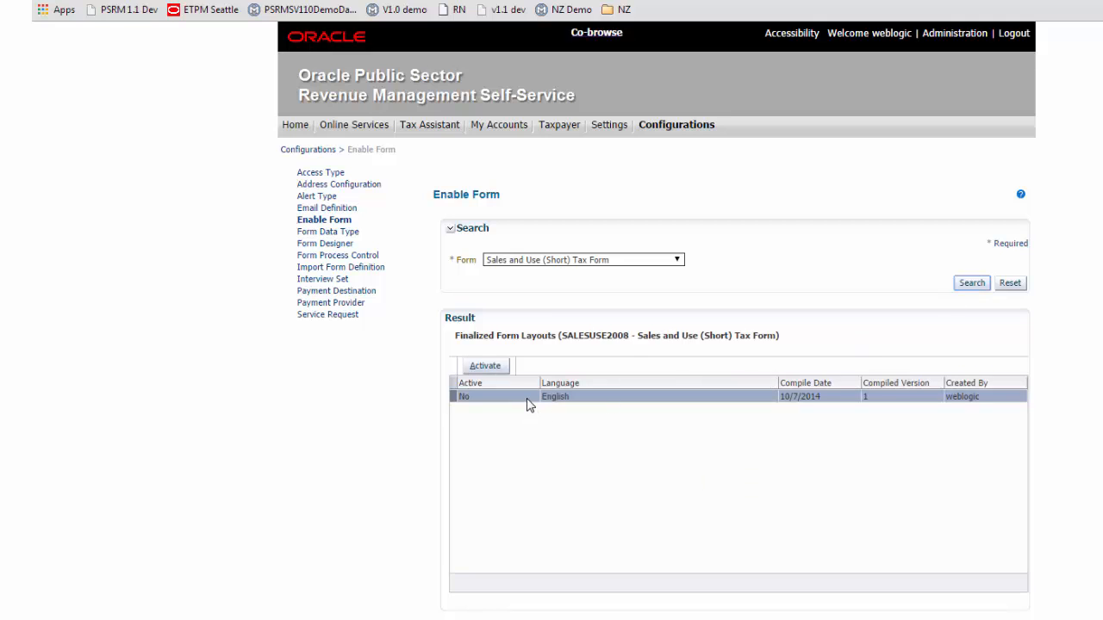
click(527, 399)
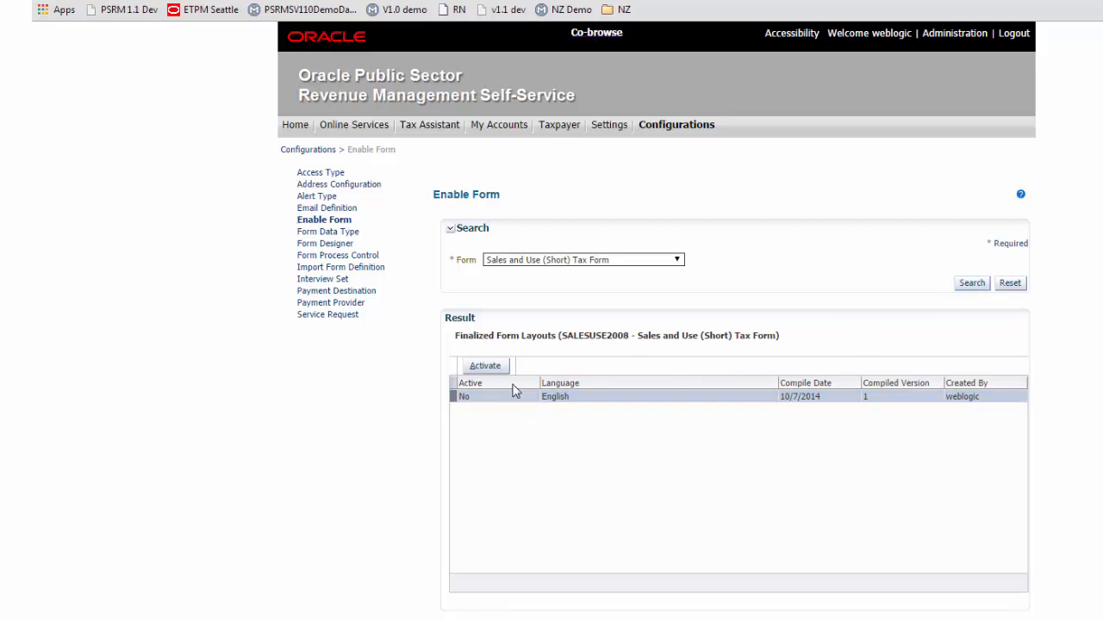
click(485, 366)
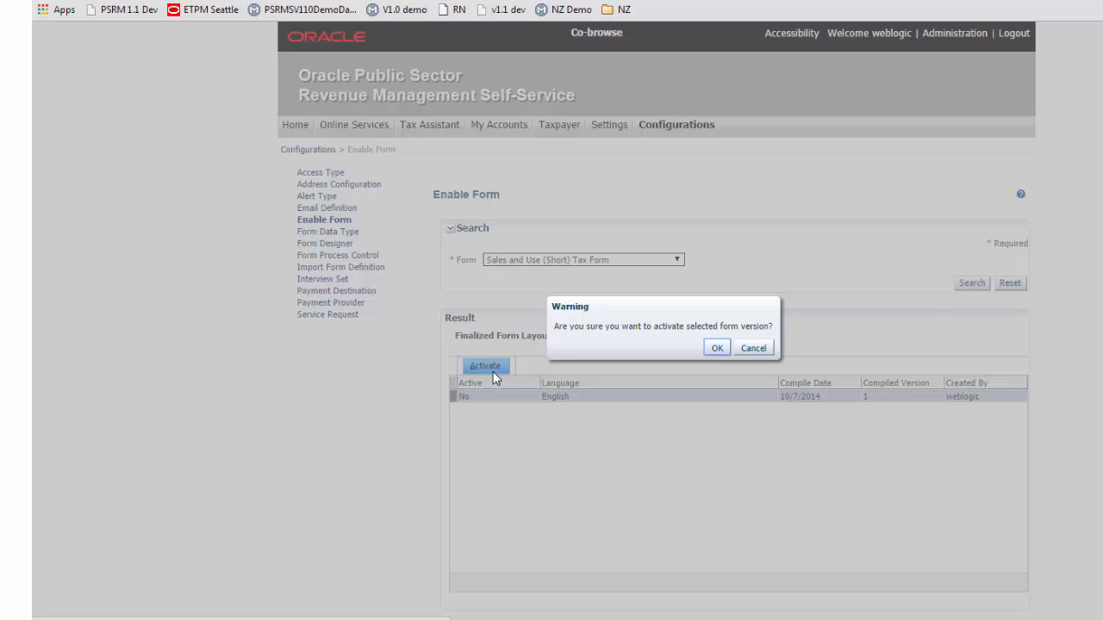
click(710, 348)
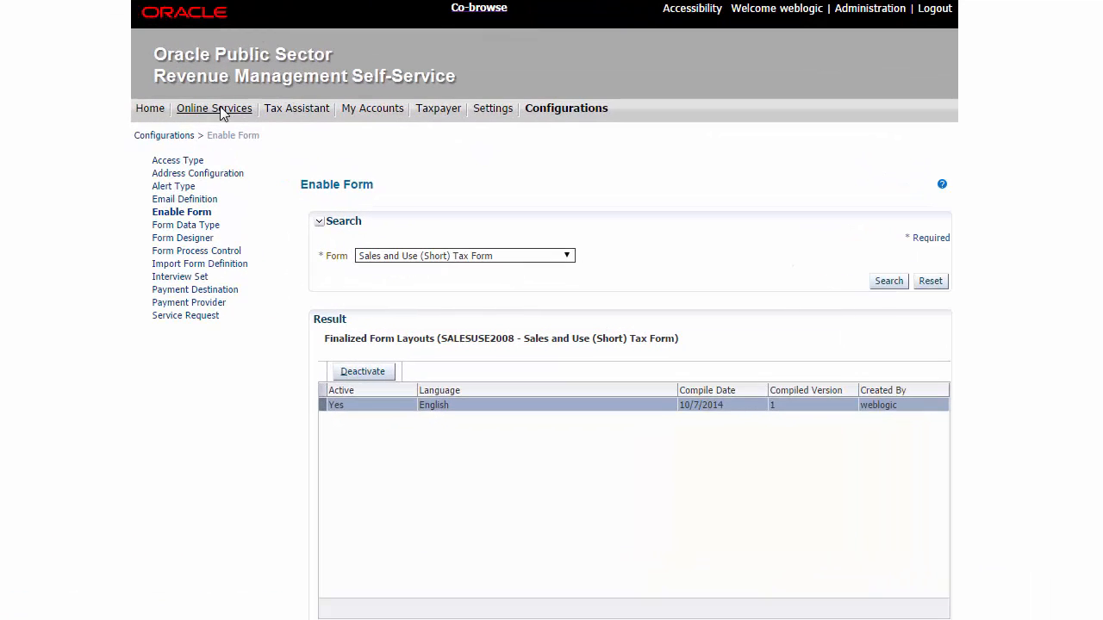
Step: Open the Sales and Use (Short) Tax Form for online filing and enter C&C Corporation as Business Name
click(220, 109)
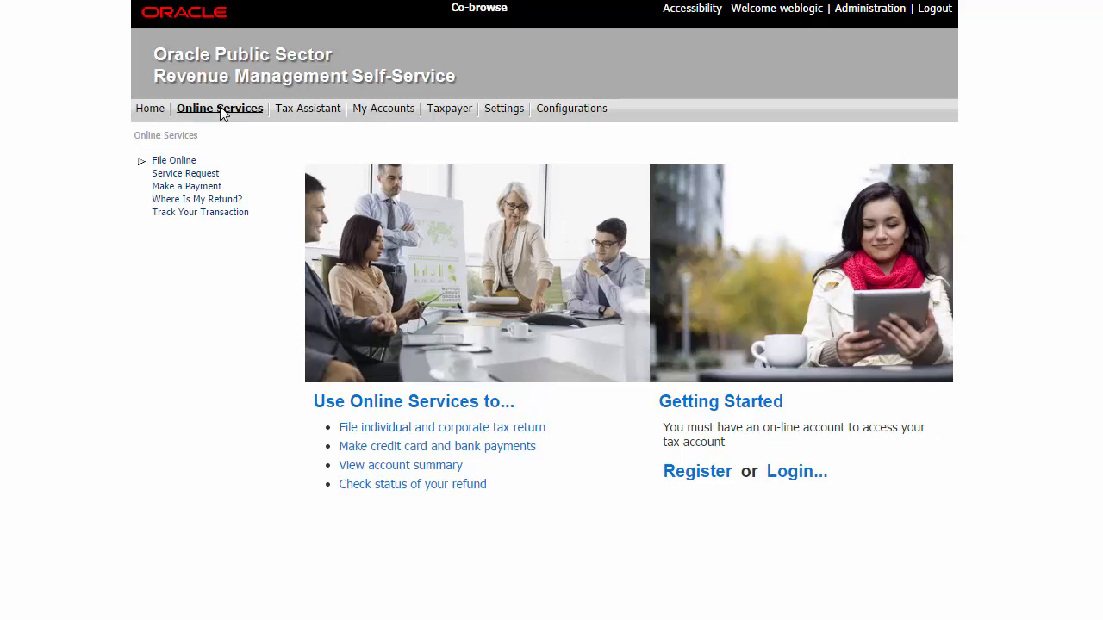
click(415, 428)
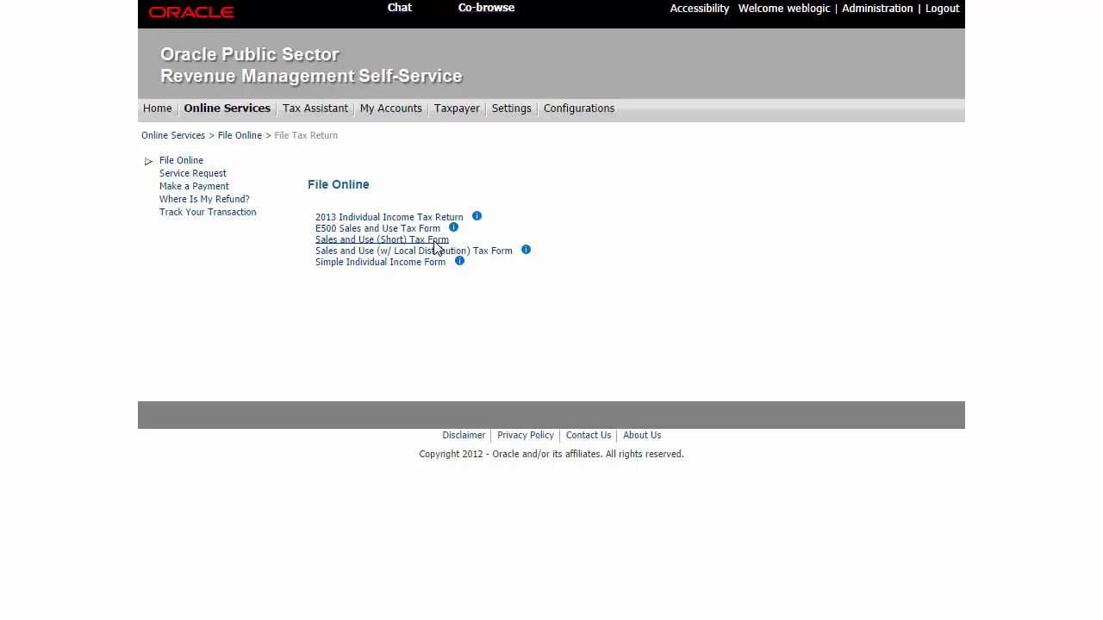
click(435, 248)
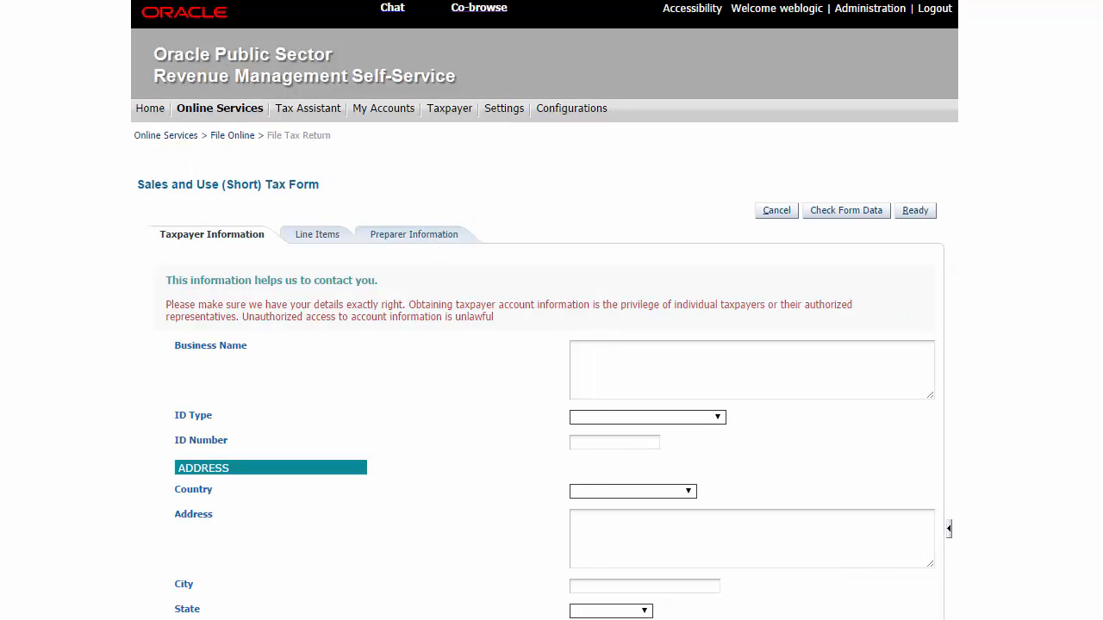
scroll(544, 345, down, 3)
scroll(545, 344, down, 2)
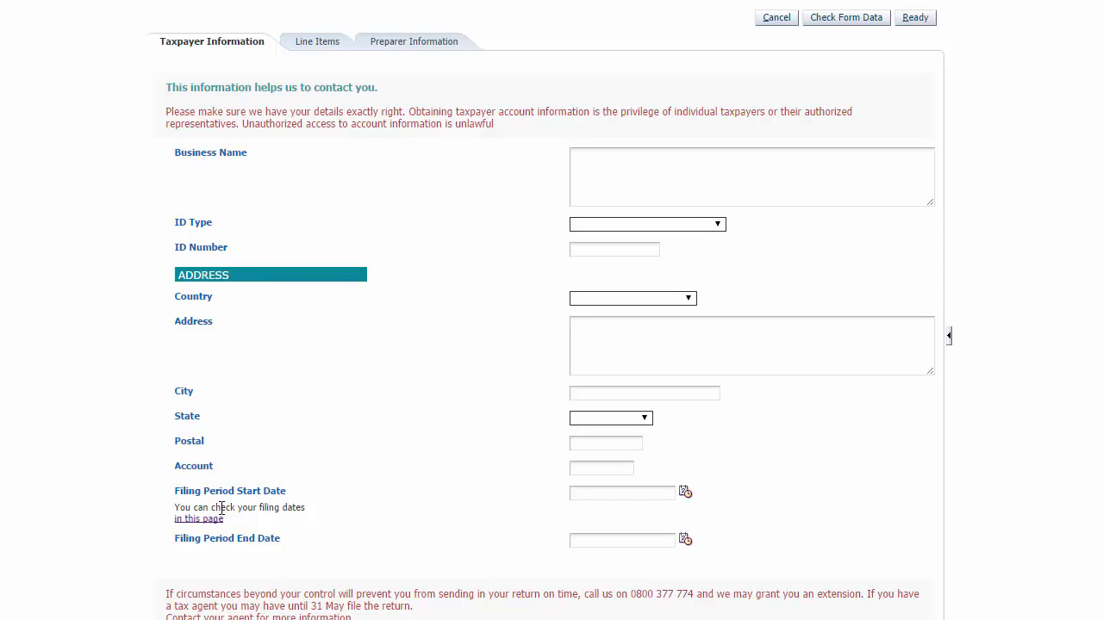
click(635, 168)
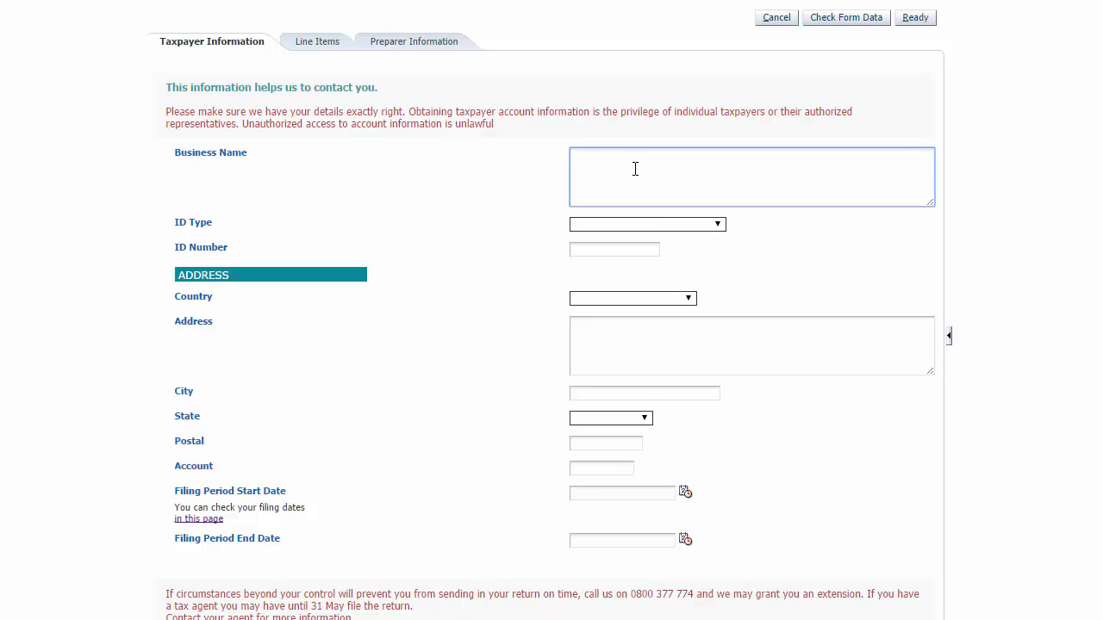
text(C&C Corporation)
Step: Choose Employer Identification Number as ID Type, enter the ID number, and pick United States of America as Country
click(652, 226)
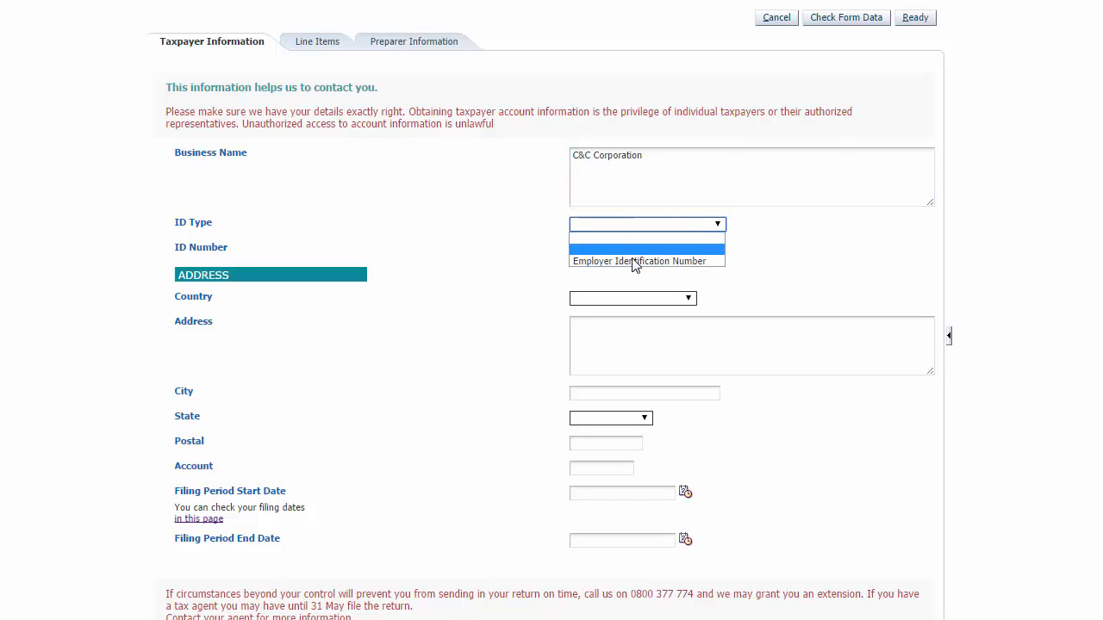
click(635, 262)
click(630, 247)
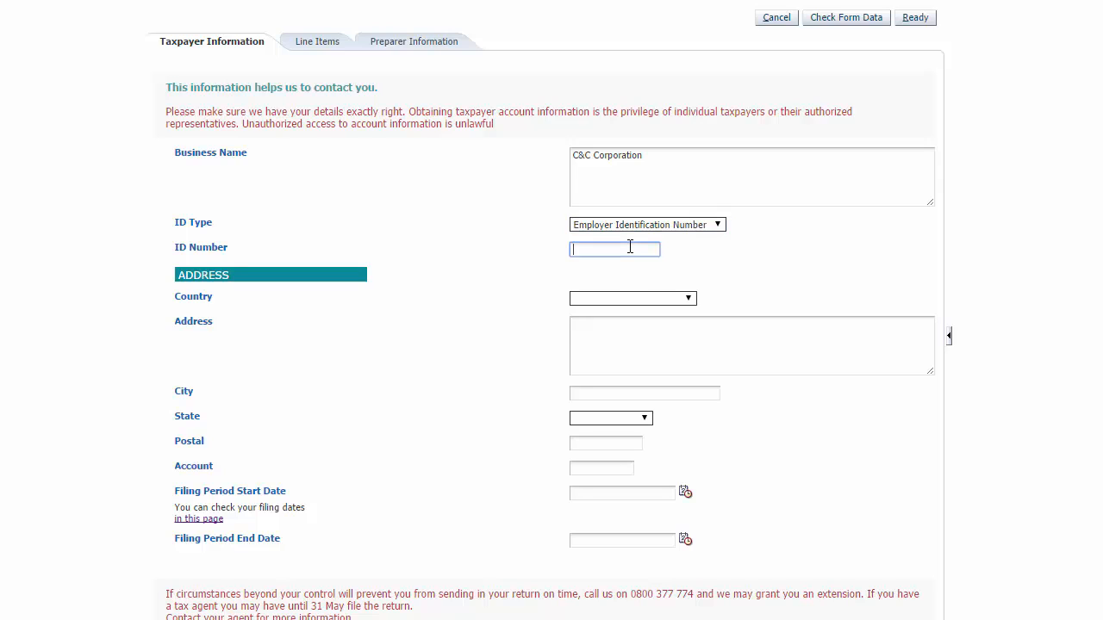
text(090-000000)
click(632, 299)
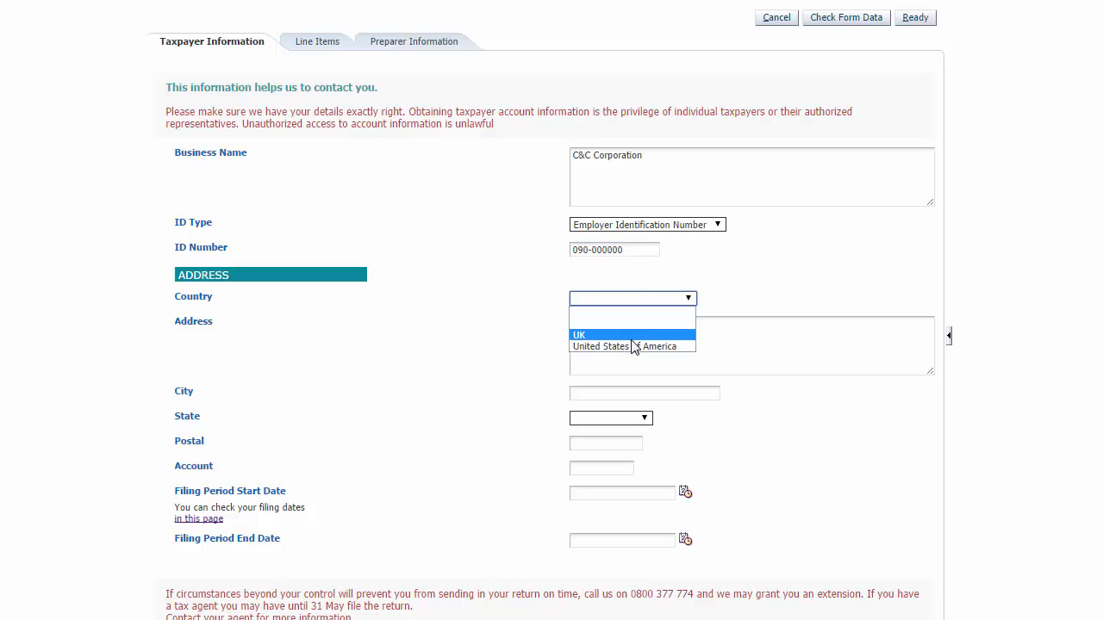
click(634, 345)
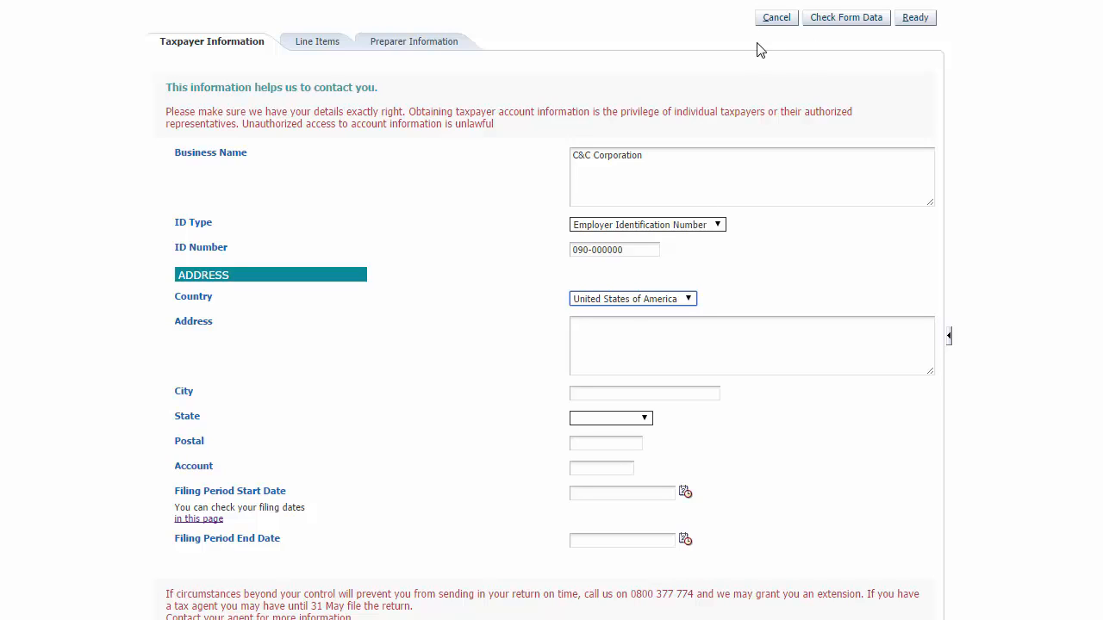
Step: Enter 10000 as Total Gross Sales on the Line Items tab and check the form data
click(326, 50)
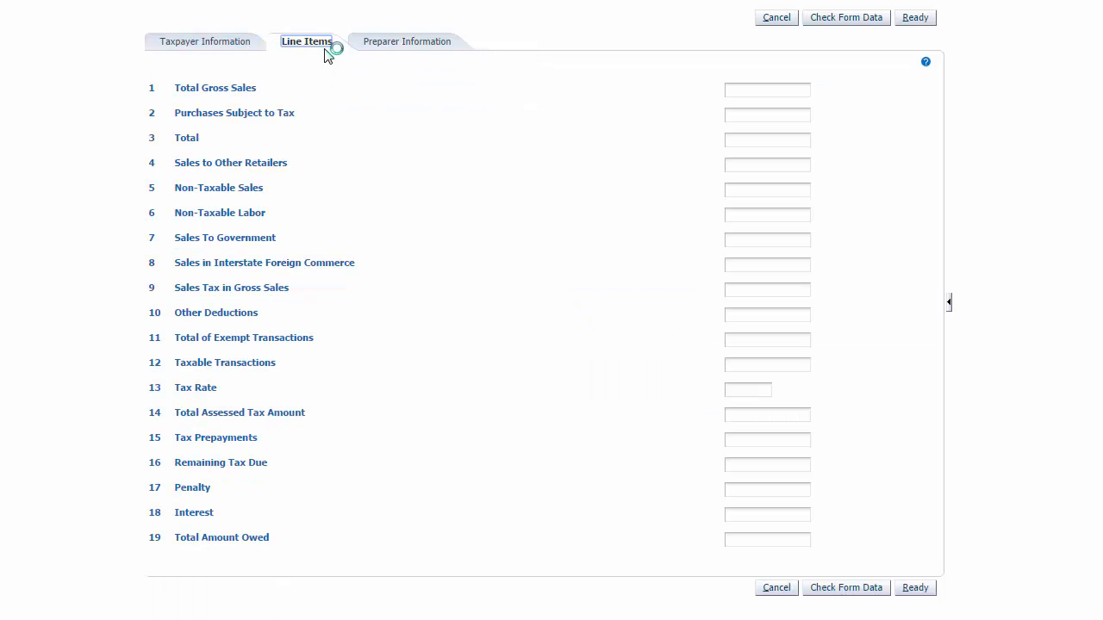
click(747, 91)
text(10000)
click(699, 112)
click(851, 29)
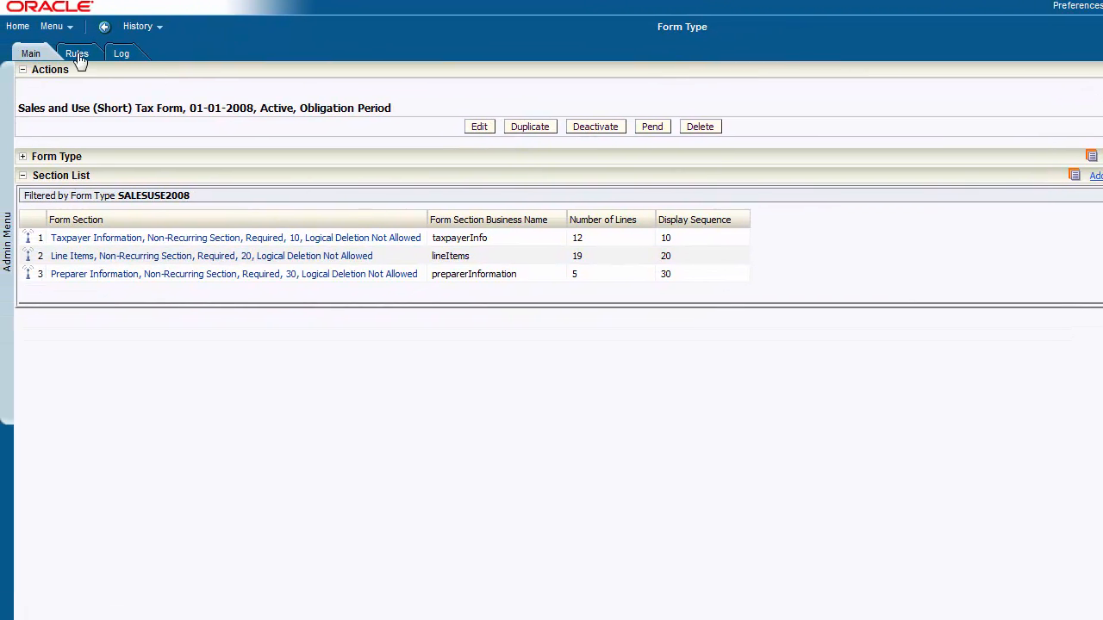
Step: Add a WSS Validate form type rule with sequence 10 and form rule group SALESUSE2008-LINEVAL-COMMON
click(78, 57)
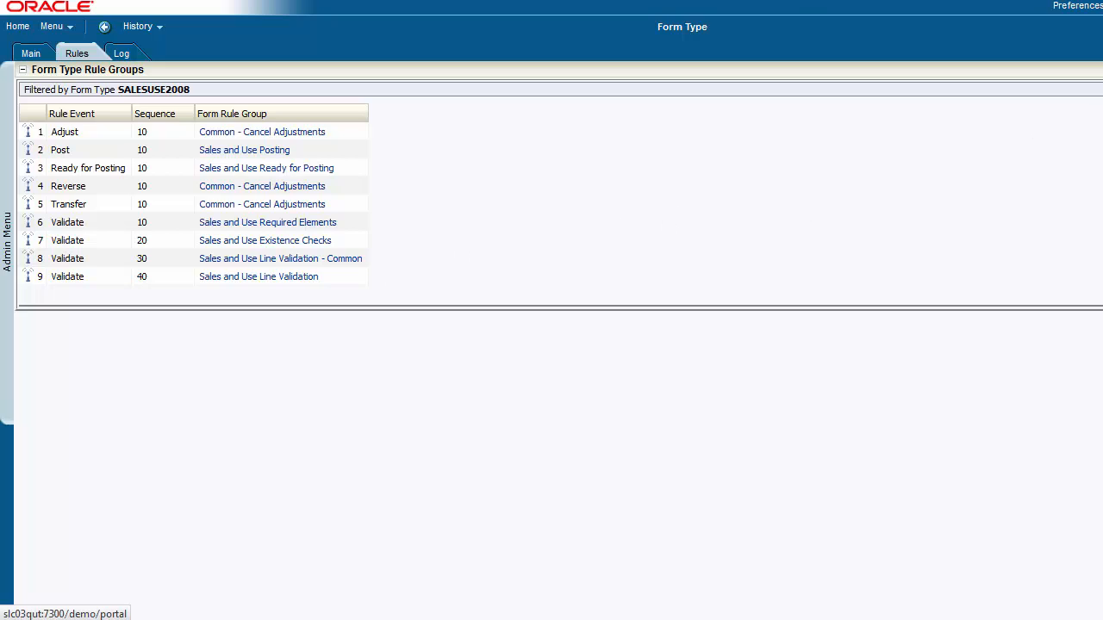
click(1101, 70)
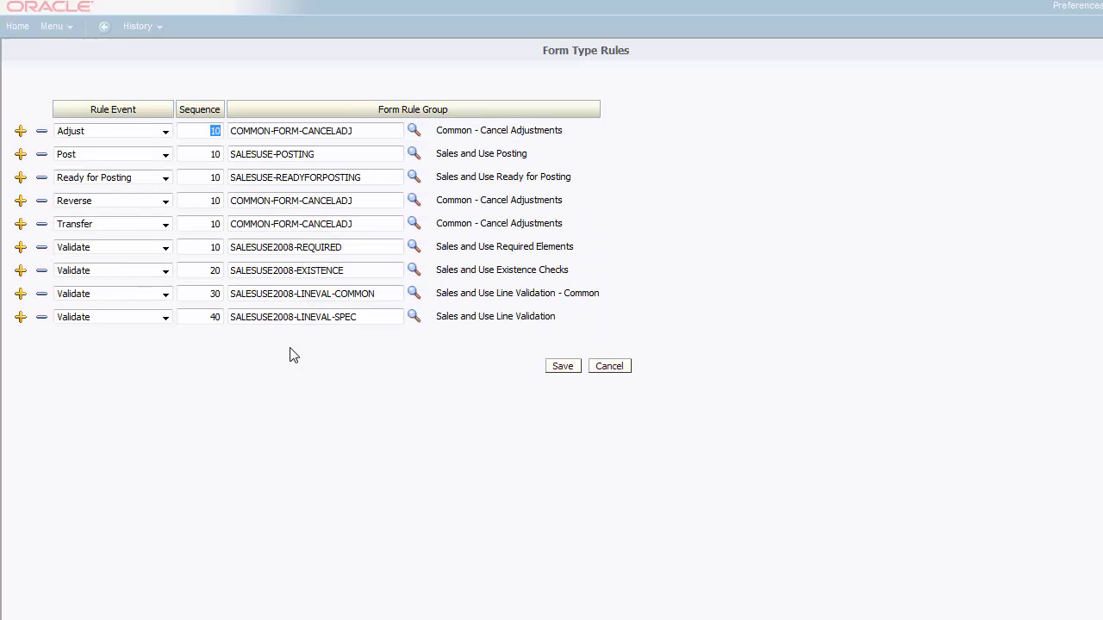
click(19, 320)
click(165, 343)
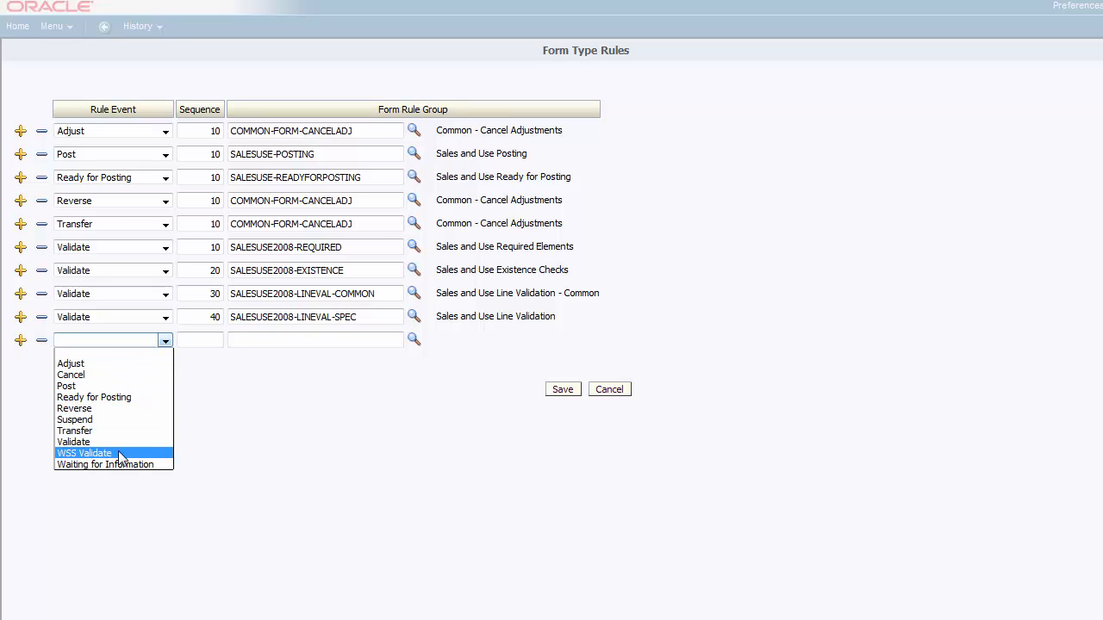
click(121, 457)
click(200, 344)
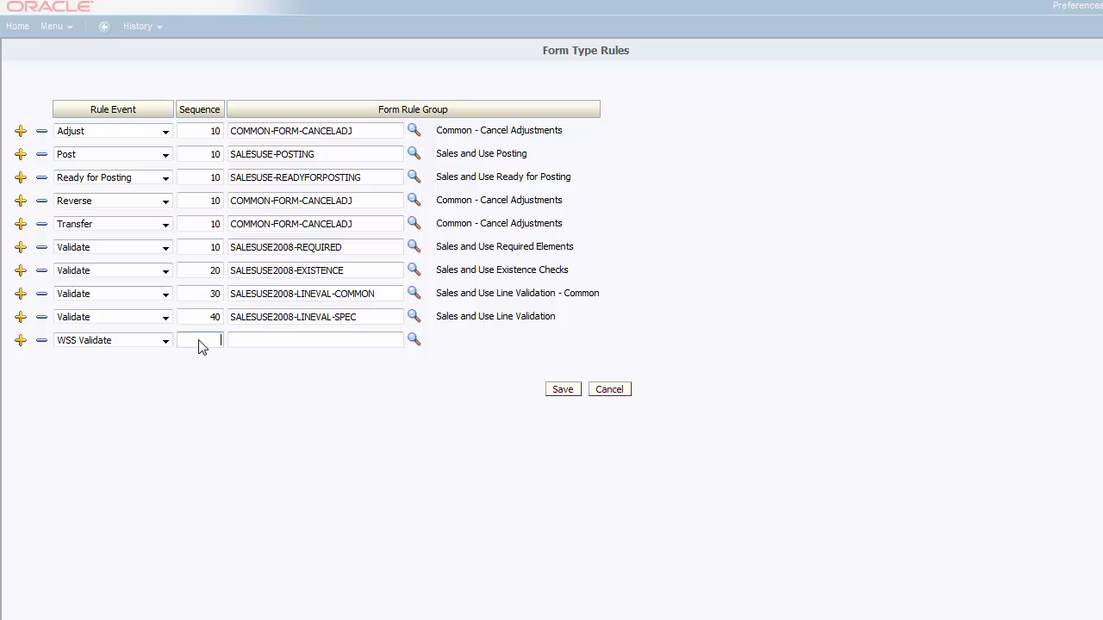
text(10)
drag(389, 296, 236, 294)
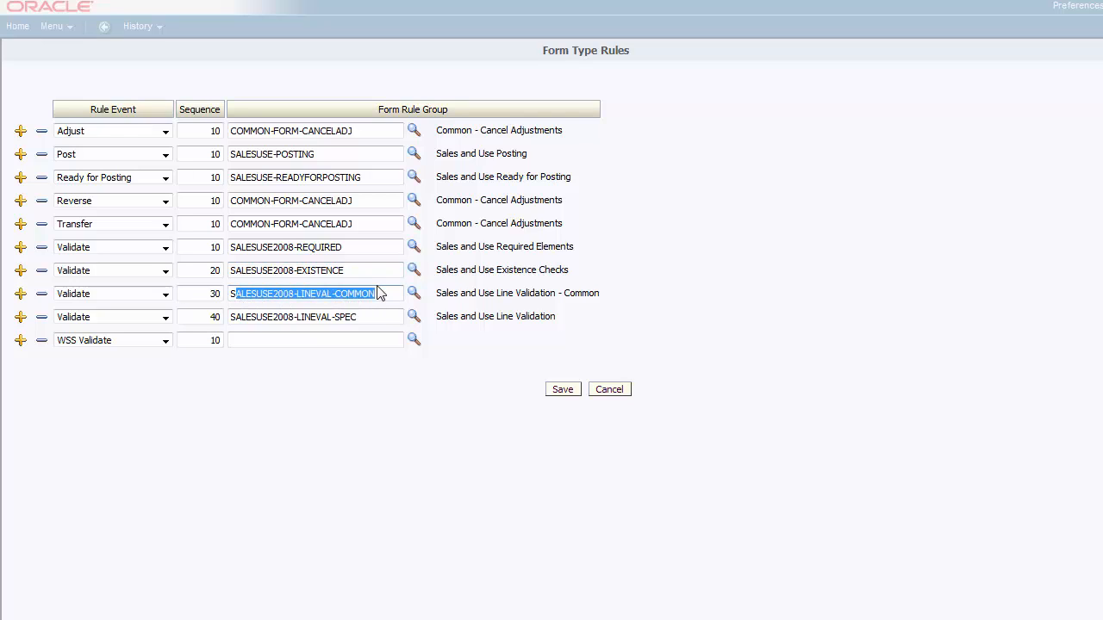
drag(382, 296, 215, 293)
key(ctrl+c)
click(266, 349)
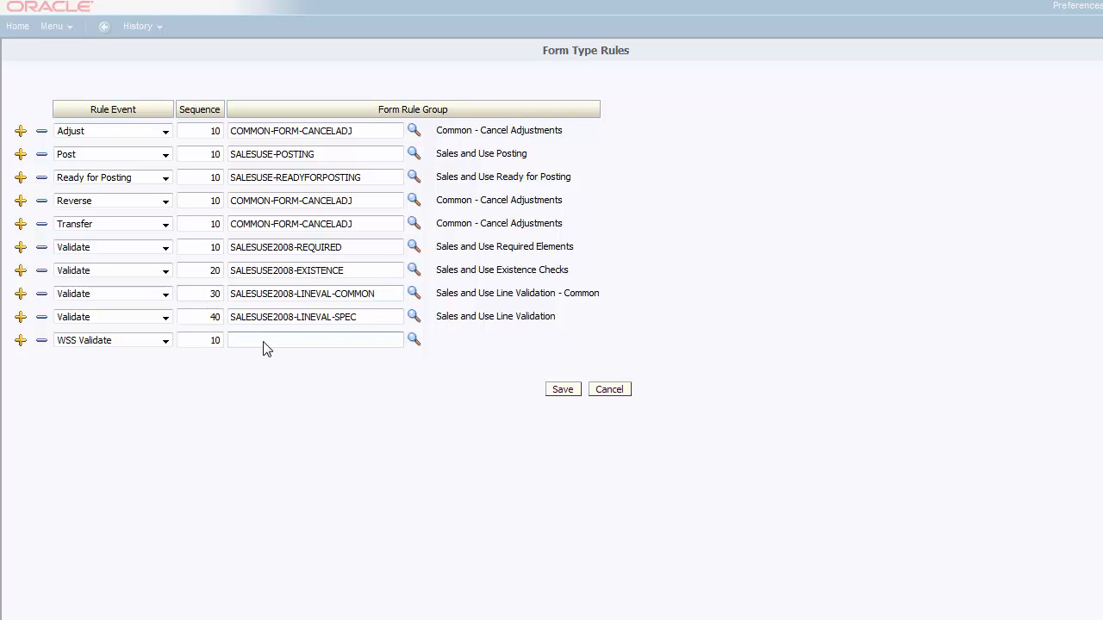
key(ctrl+v)
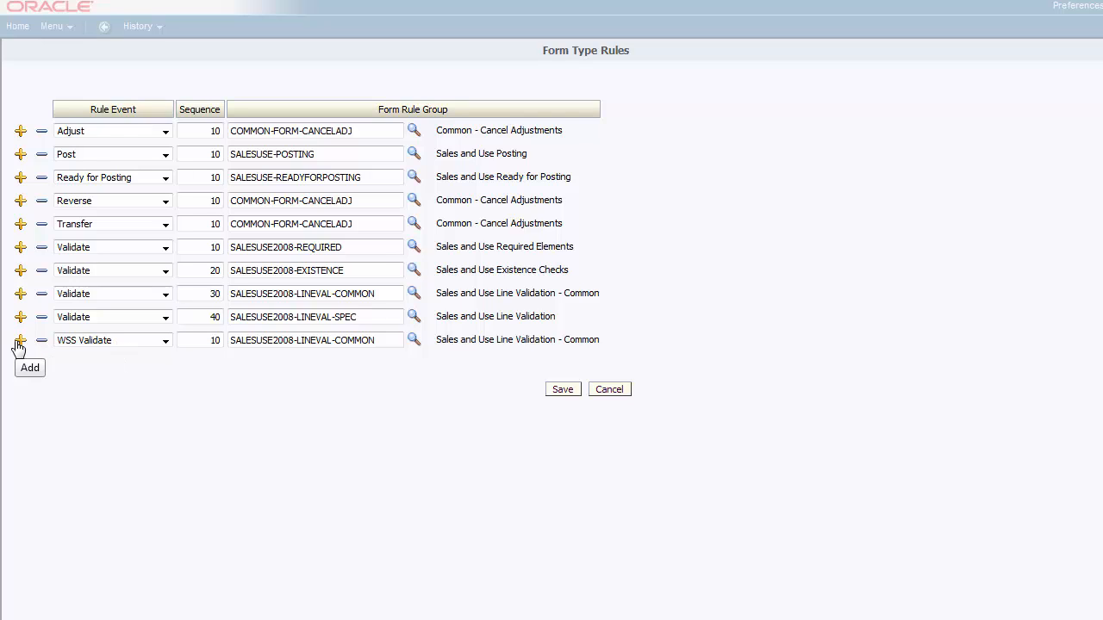
Step: Add a second WSS Validate rule with sequence 20 and form rule group SALESUSE2008-LINEVAL-SPEC, and save the rules
click(19, 344)
click(152, 369)
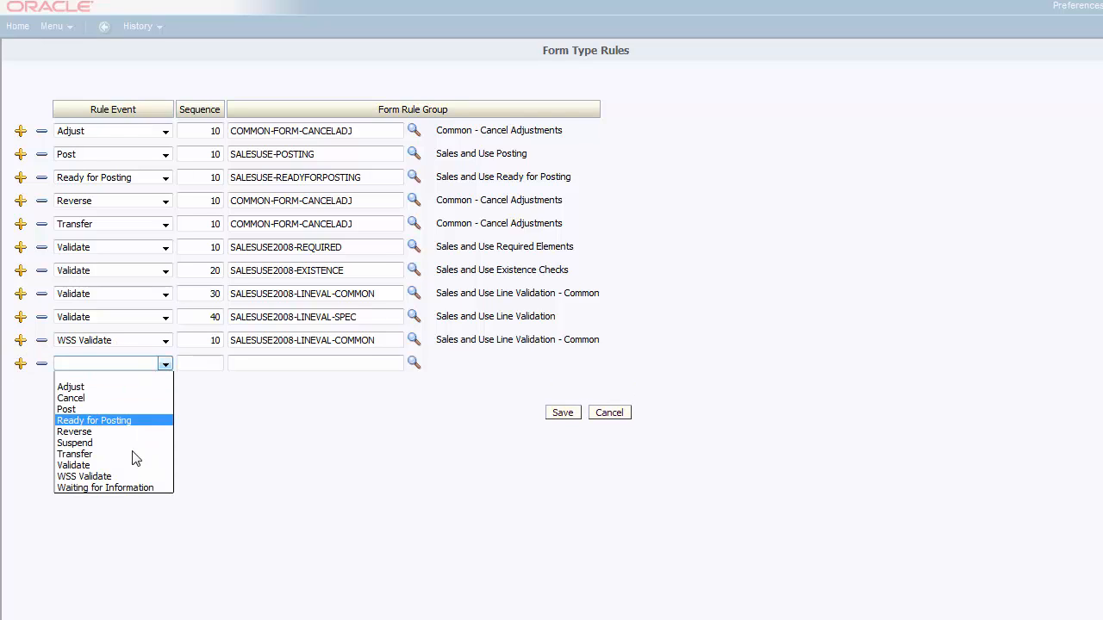
click(135, 477)
click(220, 366)
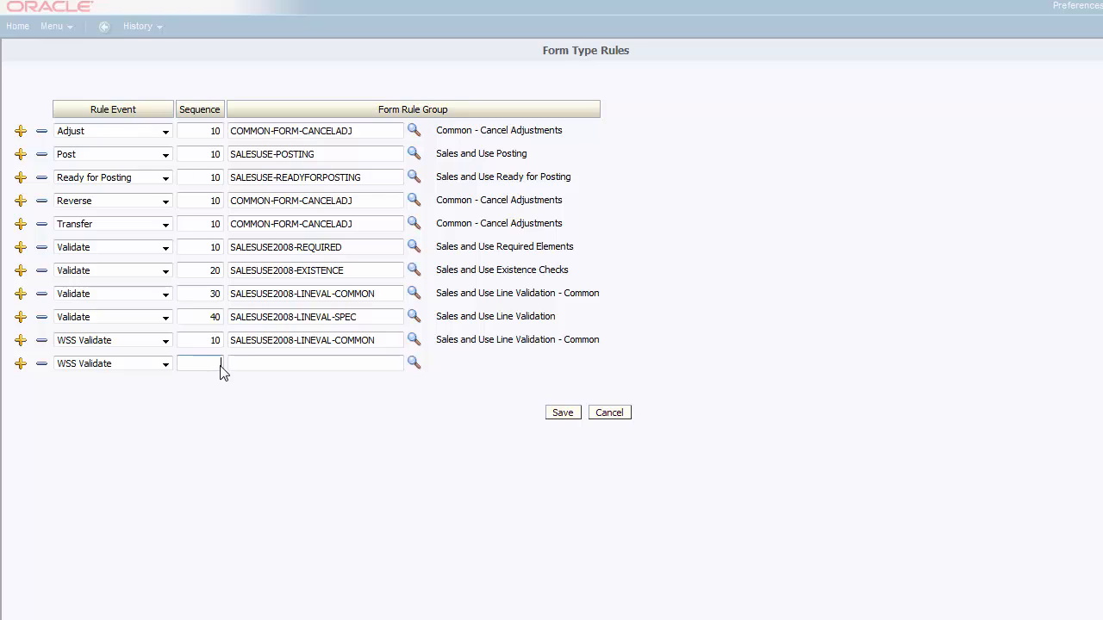
text(20)
key(Tab)
drag(372, 325, 226, 325)
key(ctrl+c)
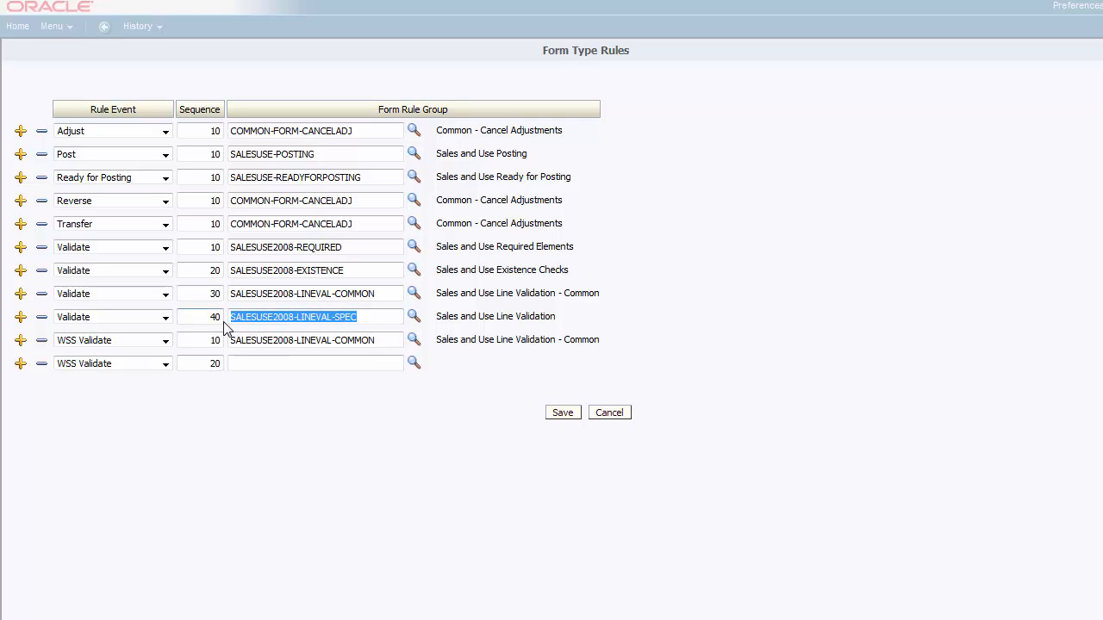
click(277, 363)
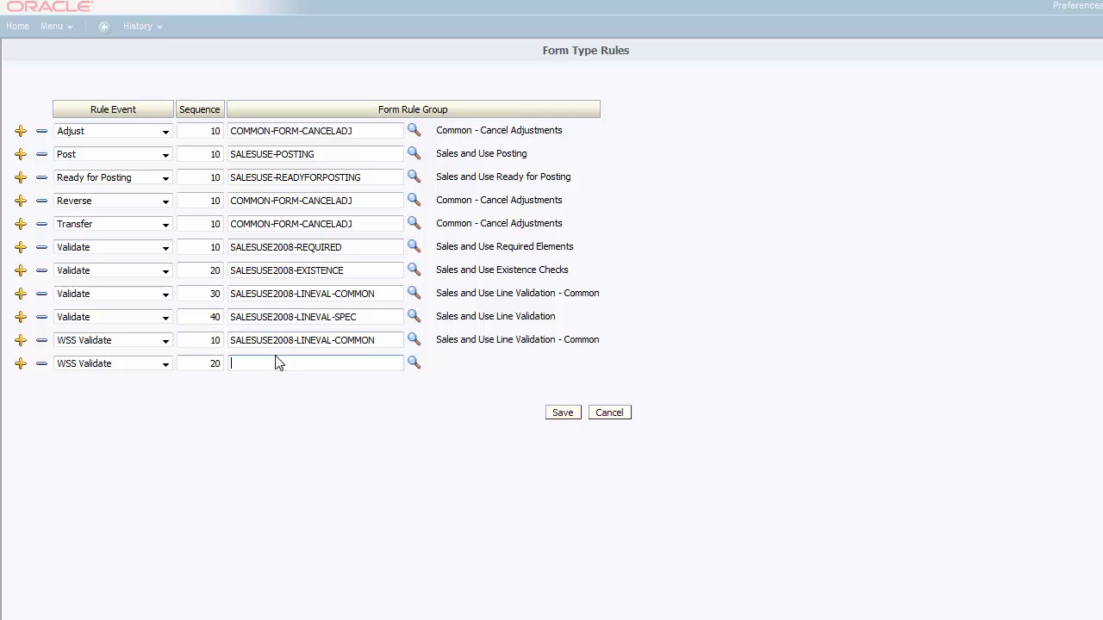
key(ctrl+v)
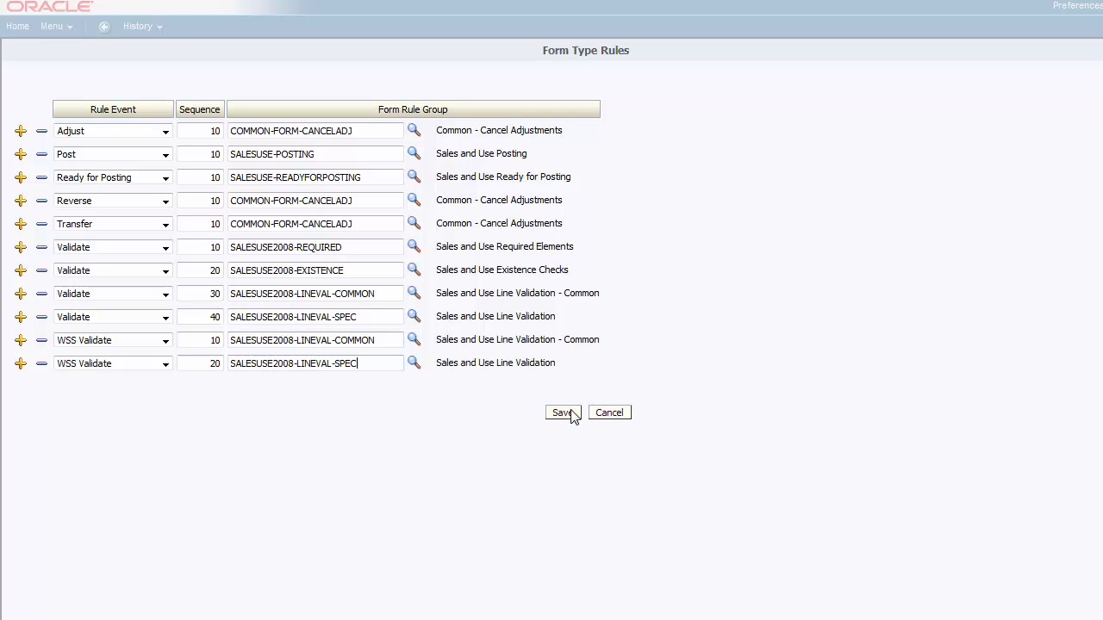
click(574, 417)
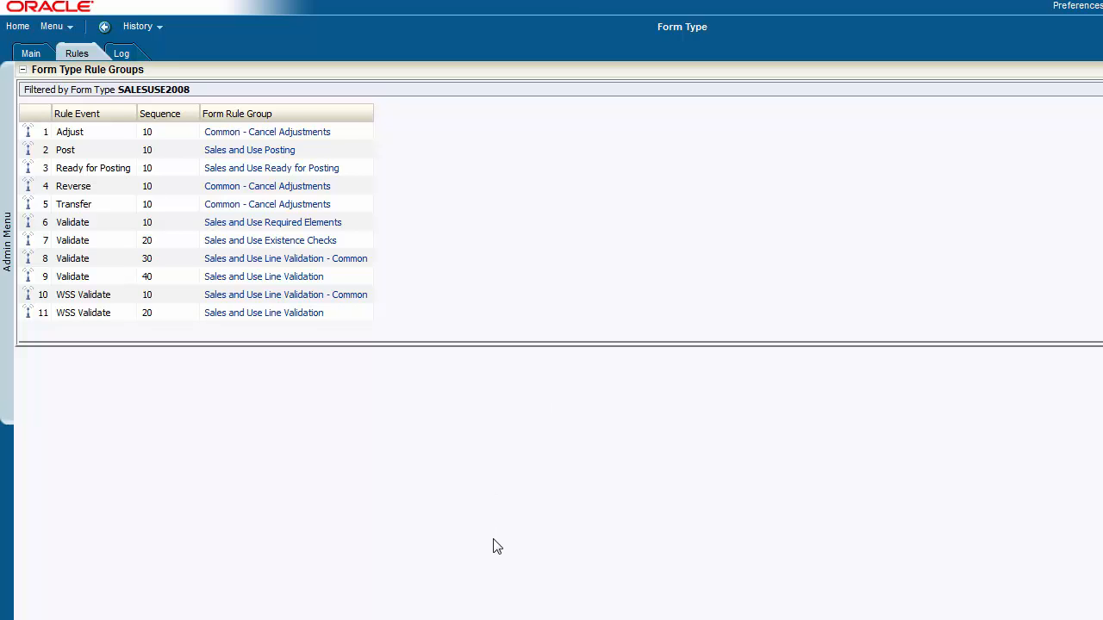
Step: Return to the online tax form, check the form data again and dismiss the error, reviewing the line items
mouse_move(130, 619)
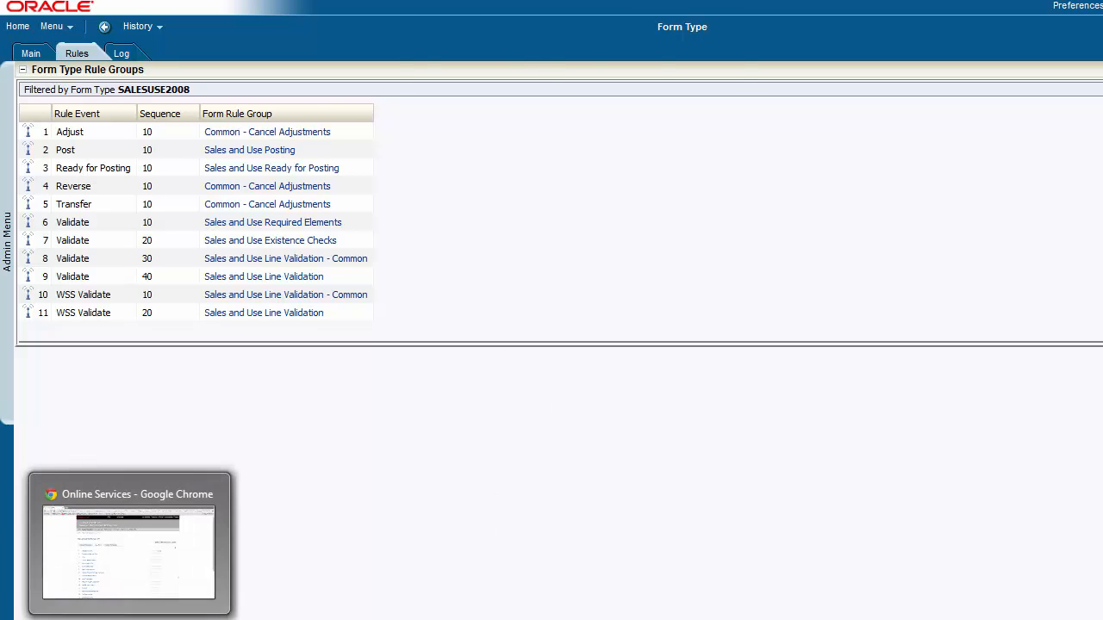
click(130, 551)
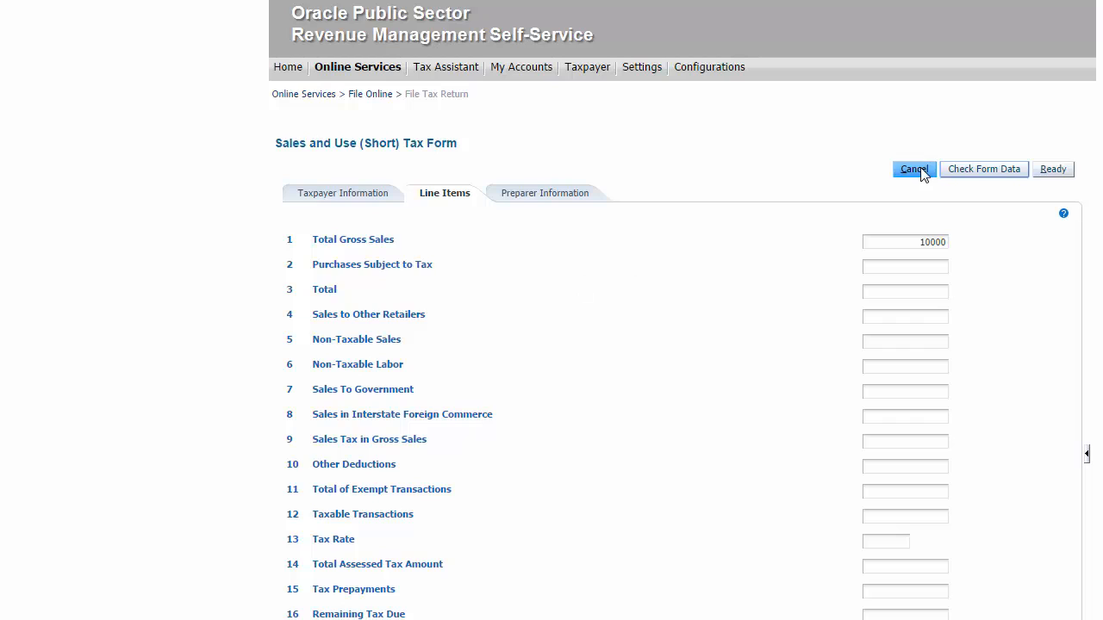
click(980, 169)
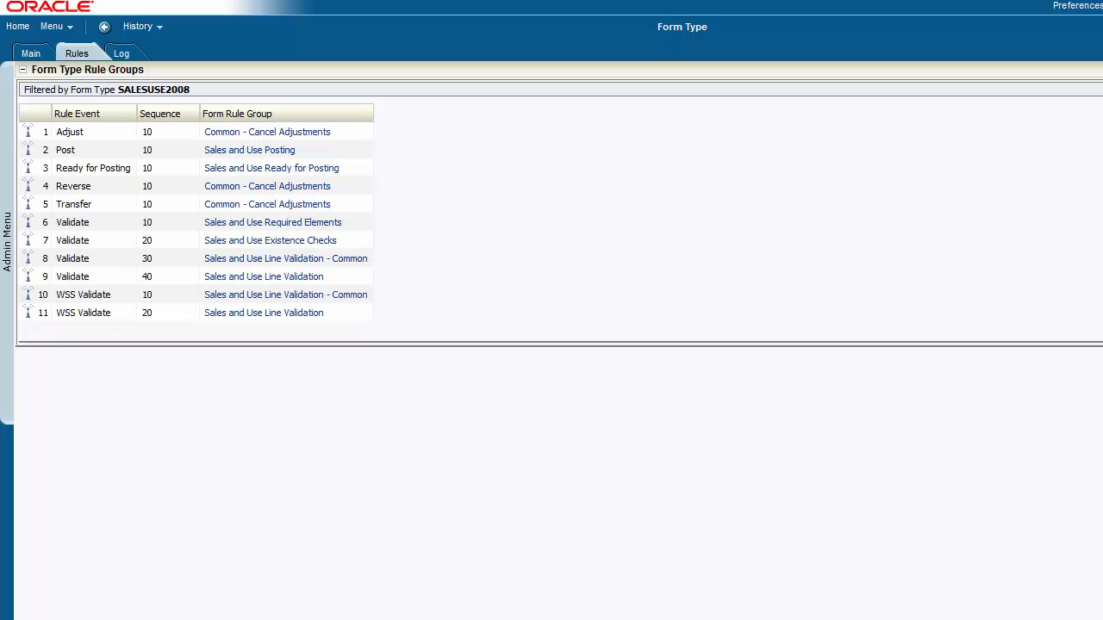
click(104, 302)
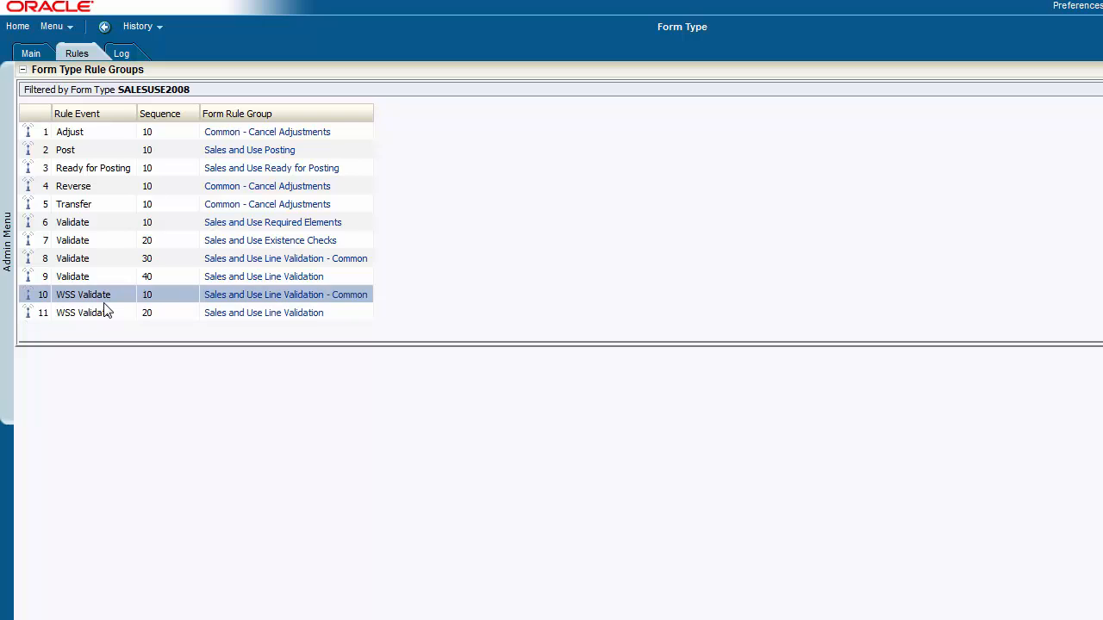
click(108, 315)
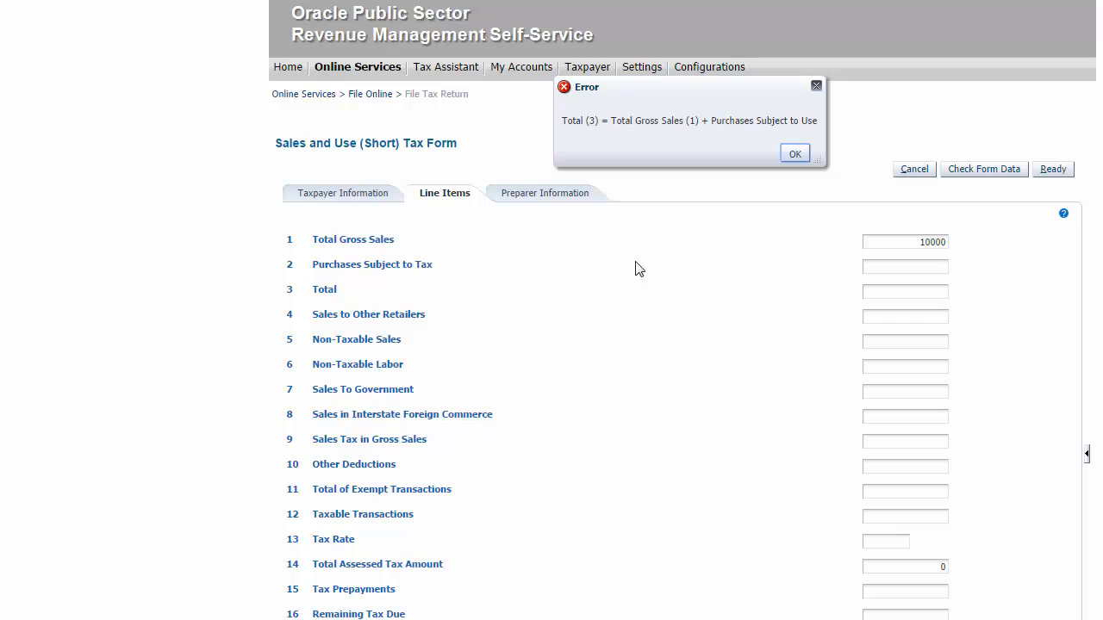
click(795, 155)
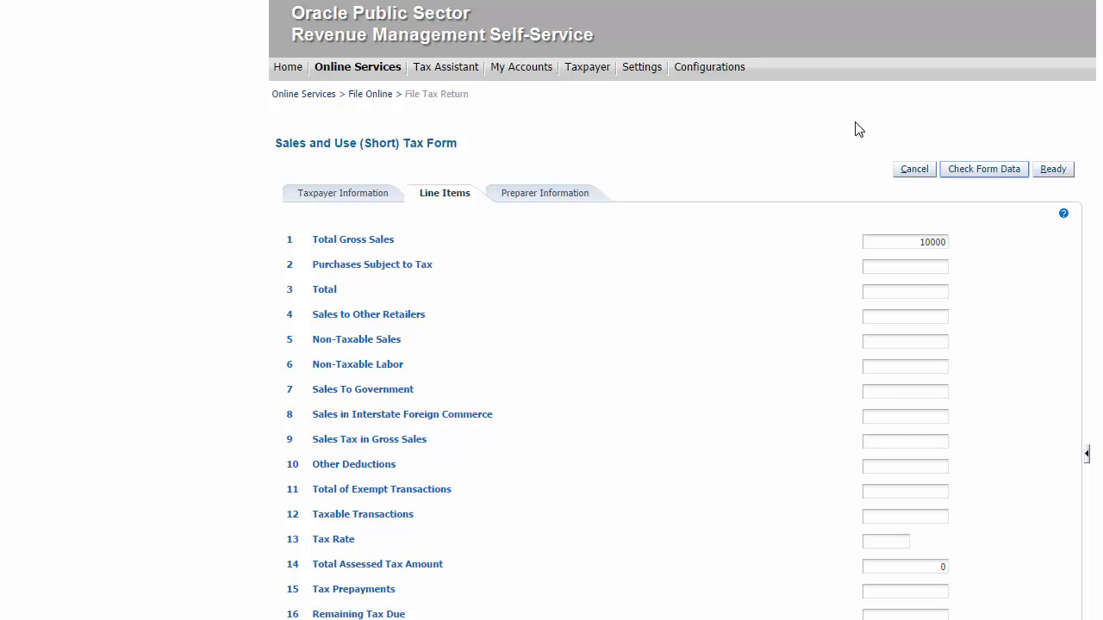
scroll(682, 311, down, 3)
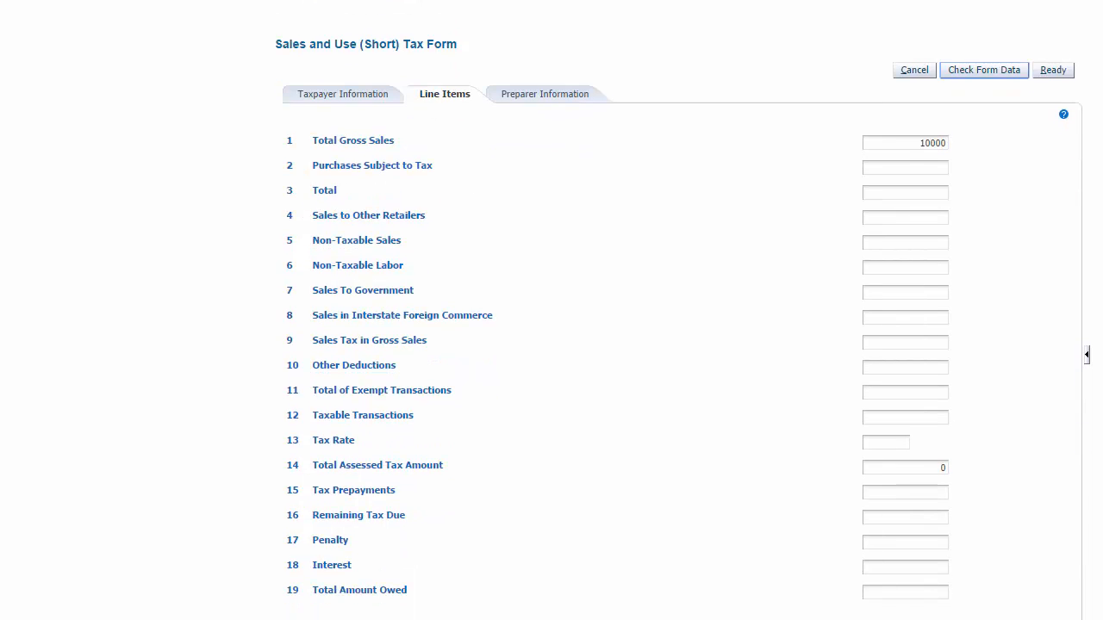
scroll(683, 310, up, 3)
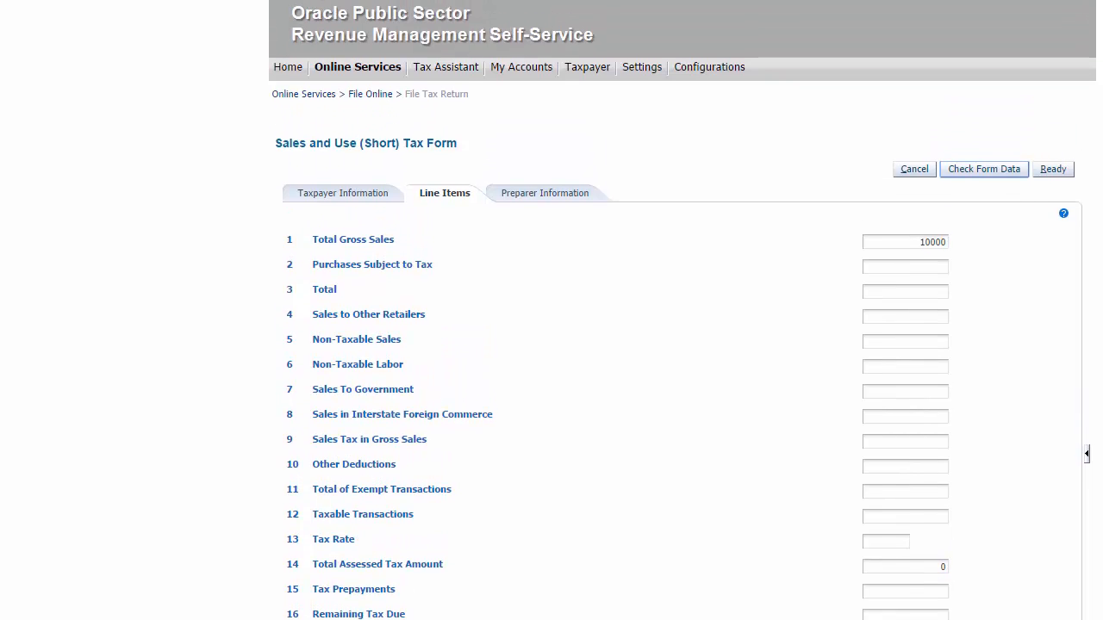
Step: Log out and log back in to the self-service portal as the taxpayer user picked from the username suggestions
click(975, 33)
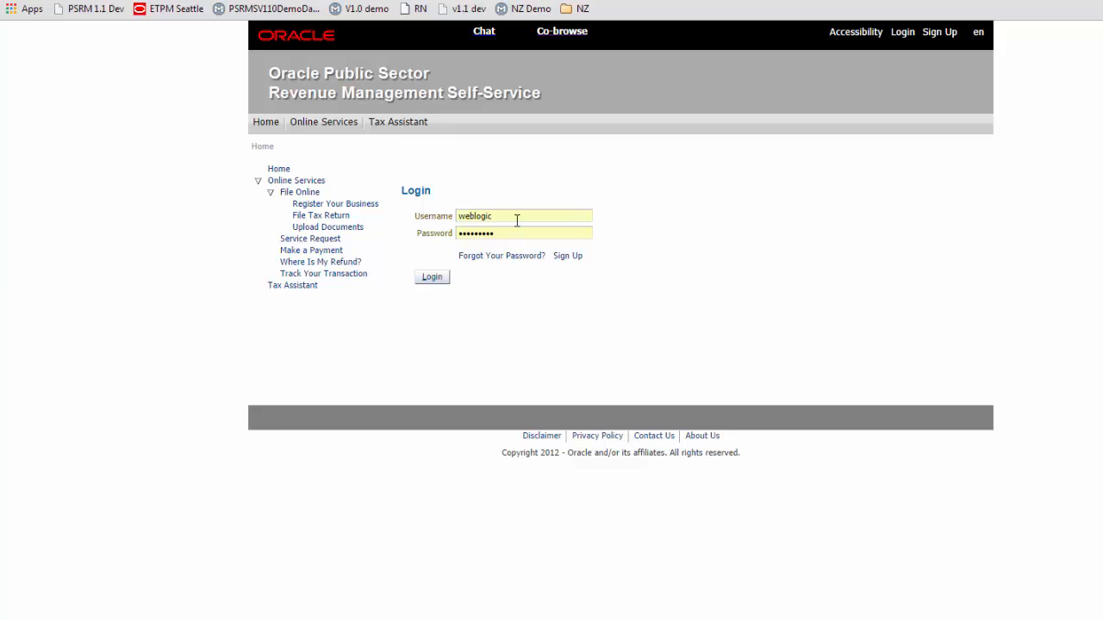
drag(517, 220, 455, 221)
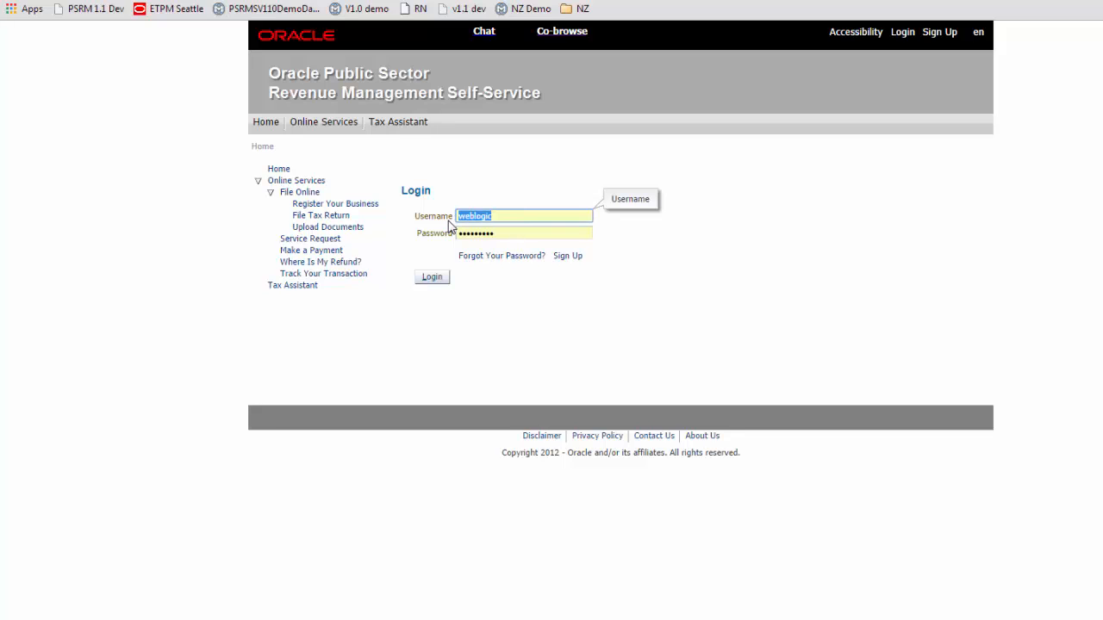
text(m)
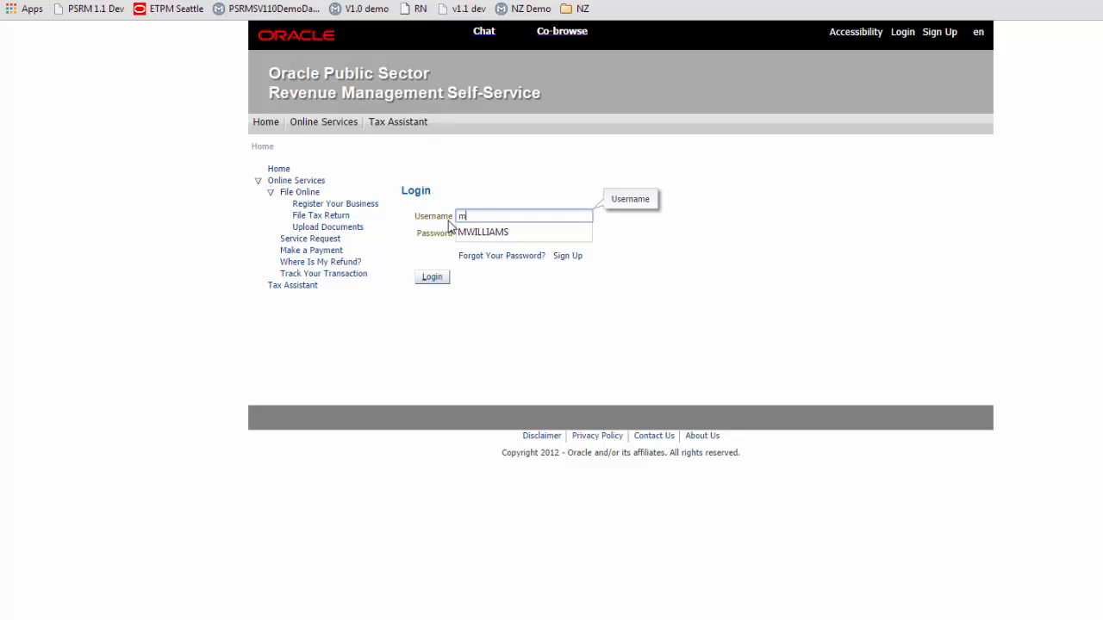
click(461, 229)
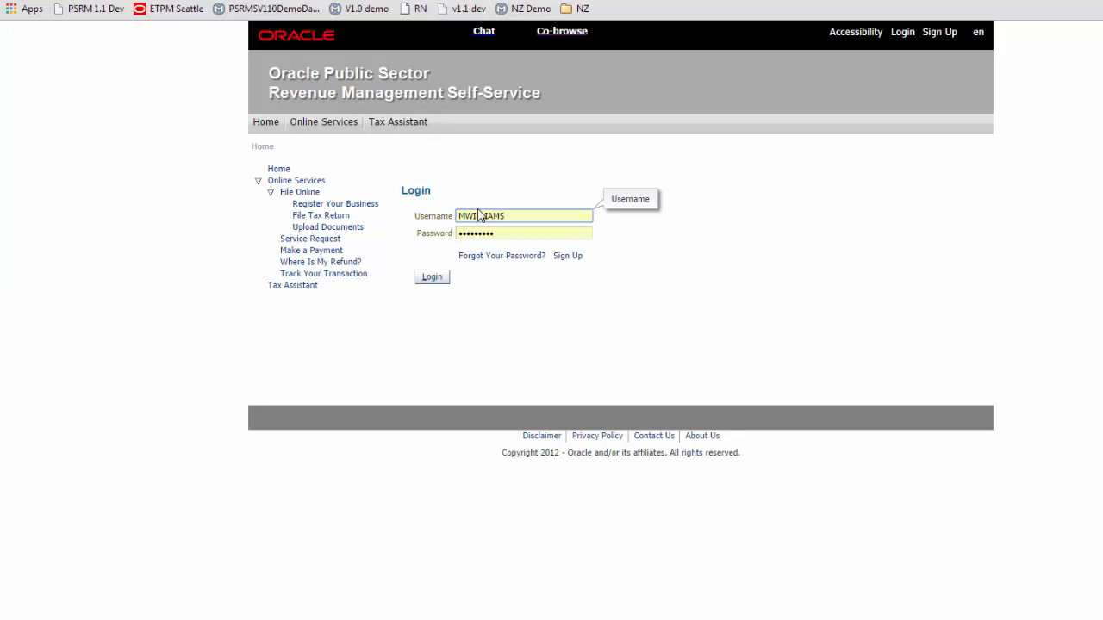
click(432, 282)
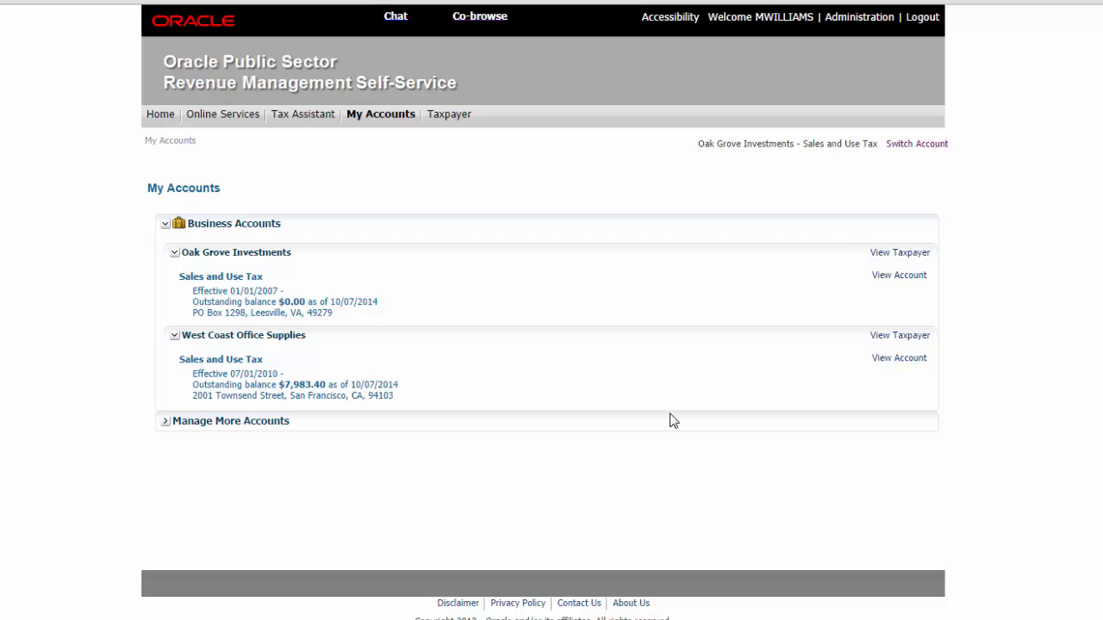
Step: Open the West Coast Office Supplies sales and use account and expand its Filing History
click(908, 360)
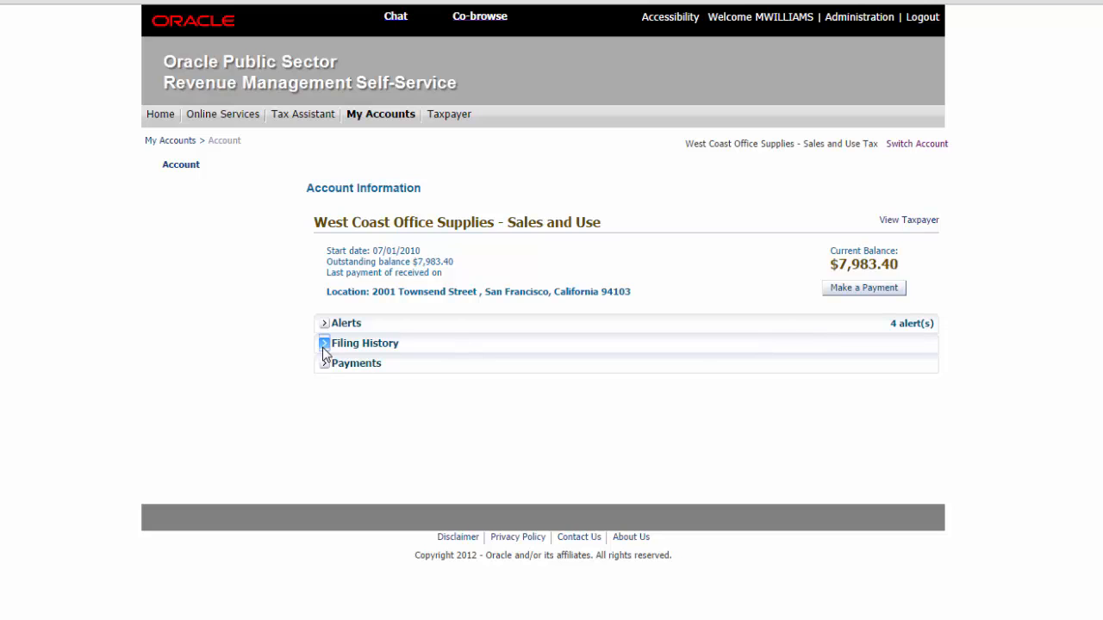
click(324, 344)
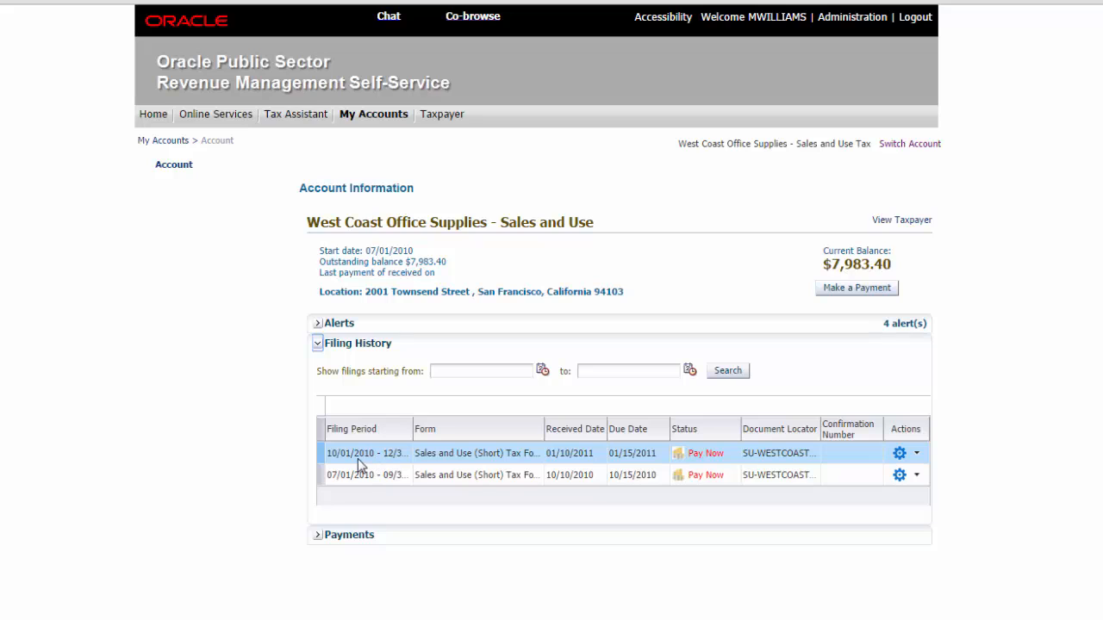
drag(413, 429, 480, 428)
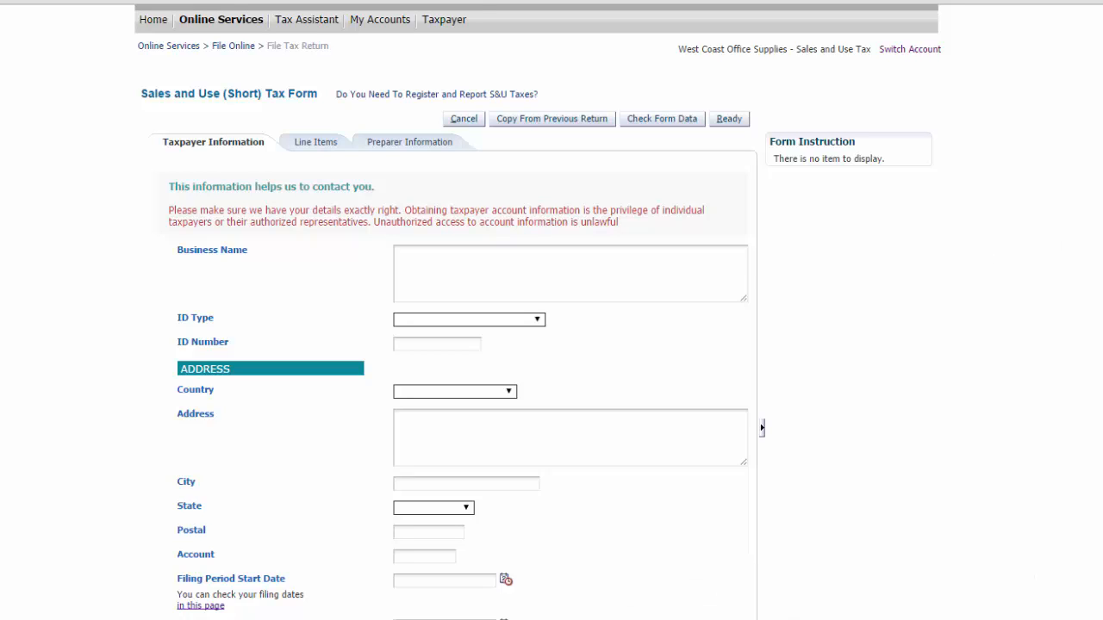
Step: Copy the data from the previous return into the Sales and Use (Short) Tax Form
scroll(628, 132, down, 1)
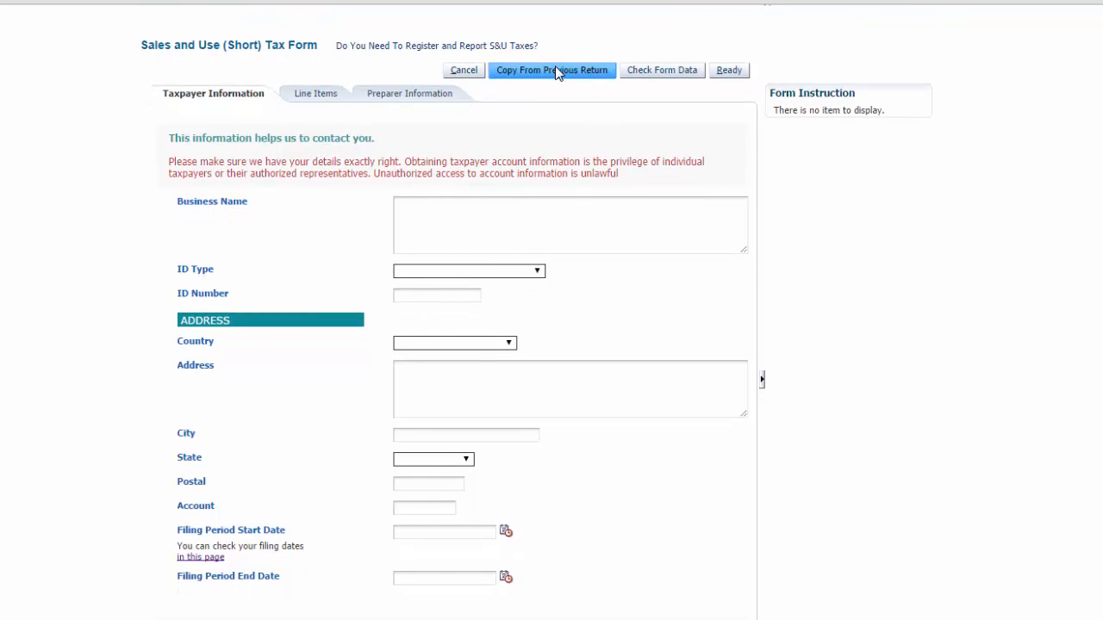
click(555, 73)
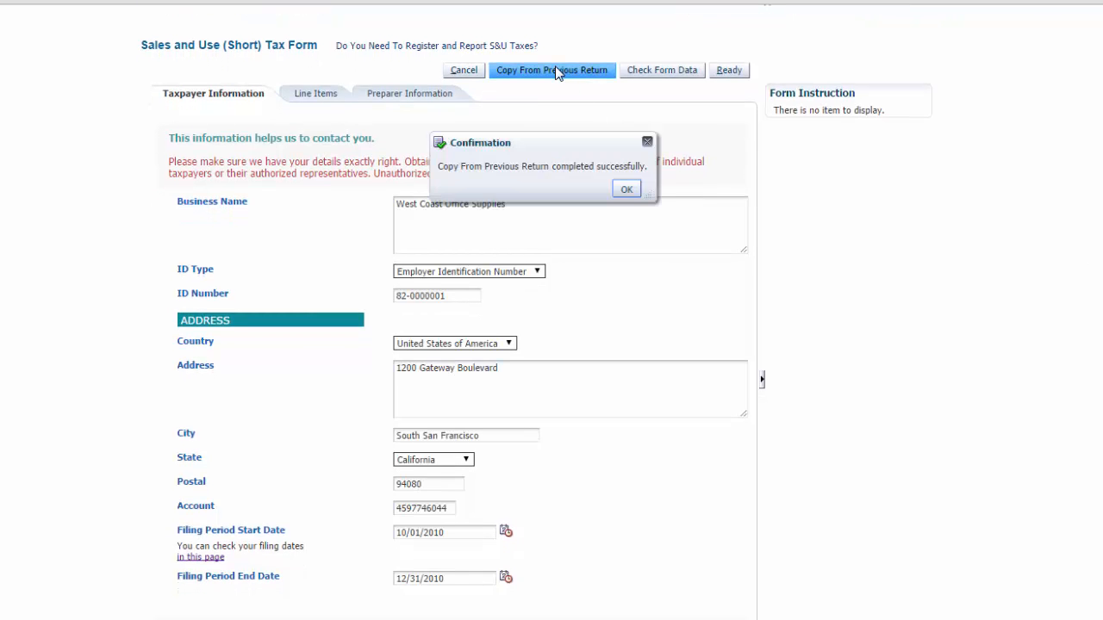
click(626, 191)
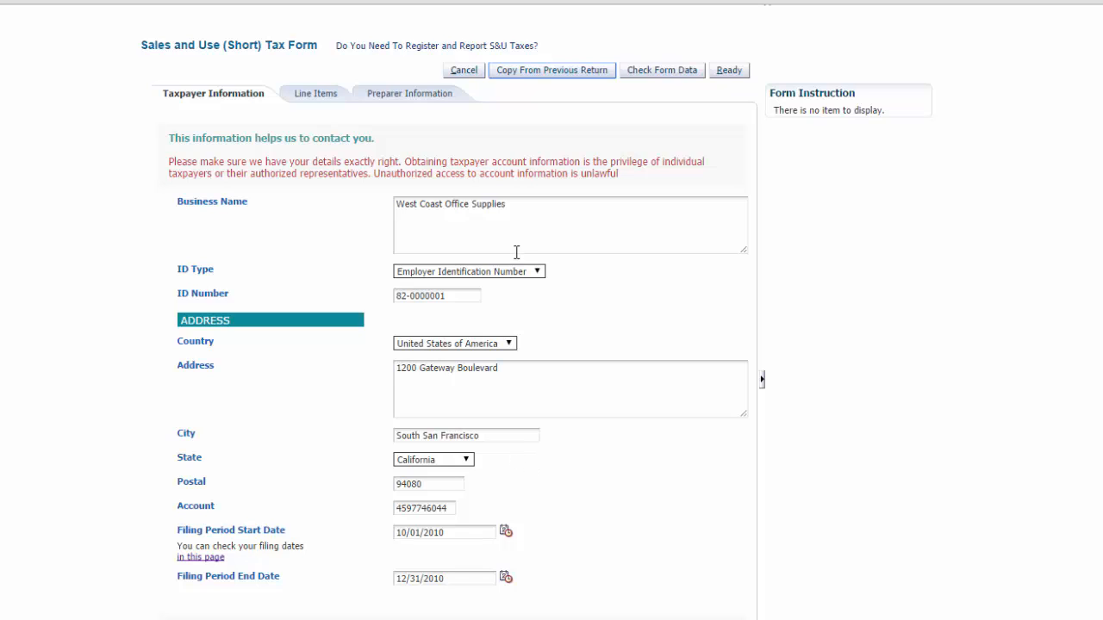
Step: Review the copied values on the Line Items and Preparer Information tabs
click(309, 94)
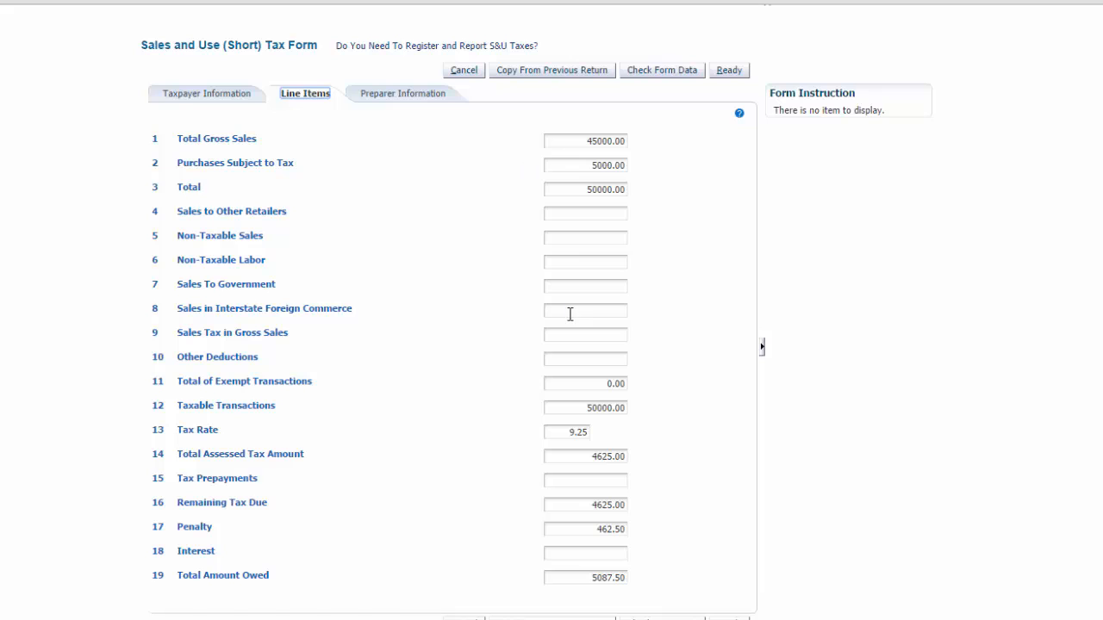
click(405, 92)
click(245, 95)
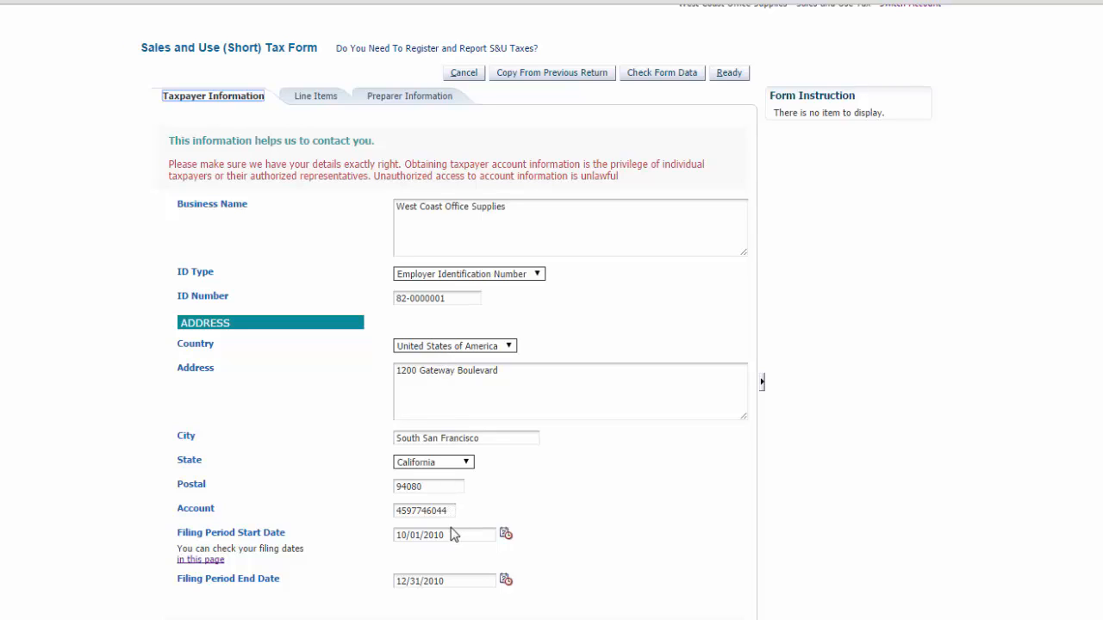
Step: Set the filing period start date to 01/01/2011 and the end date to 03/31/2011
drag(451, 533, 367, 527)
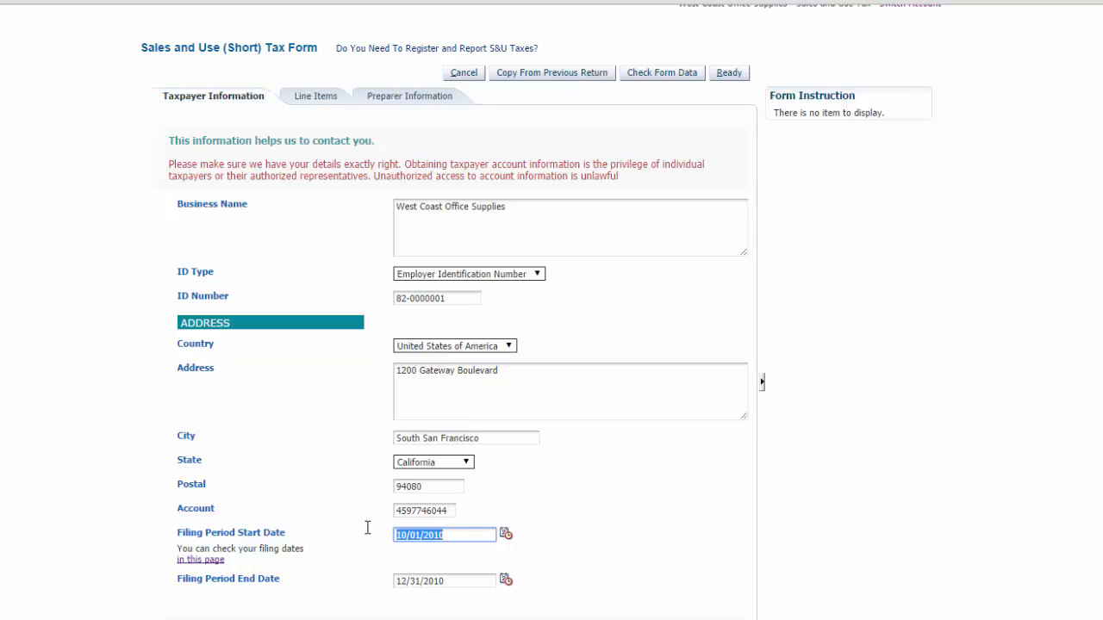
text(1)
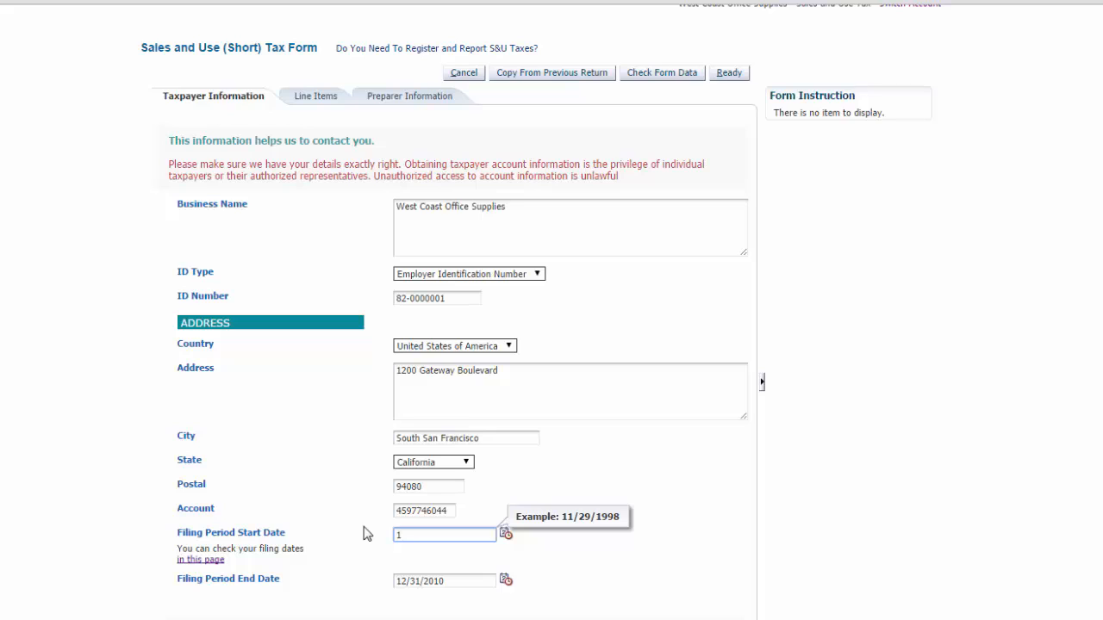
text(/1/2011)
drag(454, 581, 392, 582)
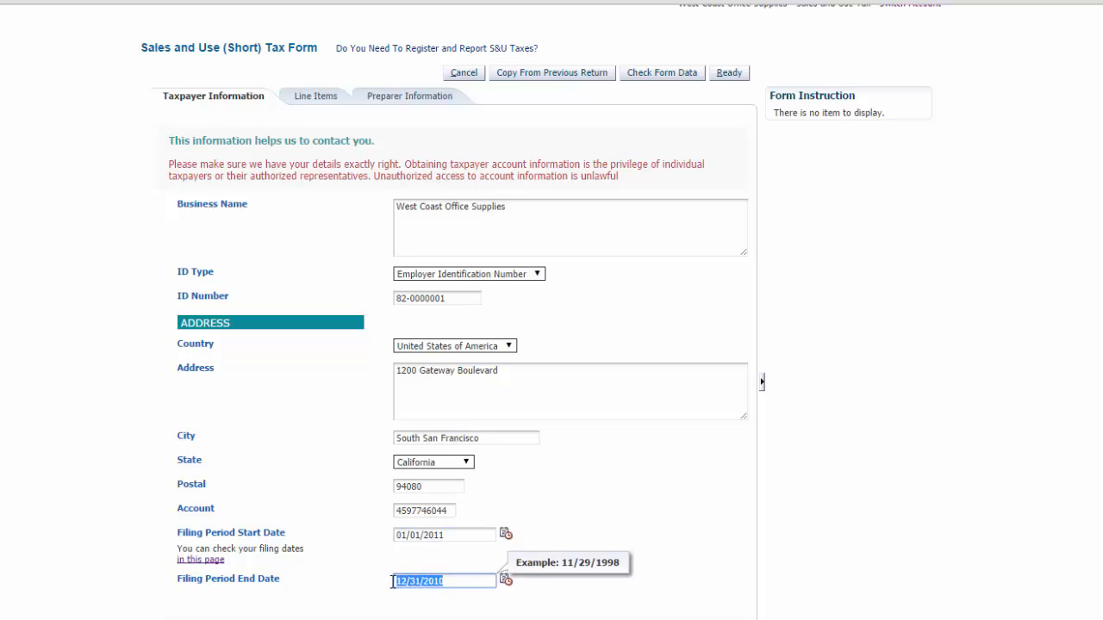
text(3)
click(718, 425)
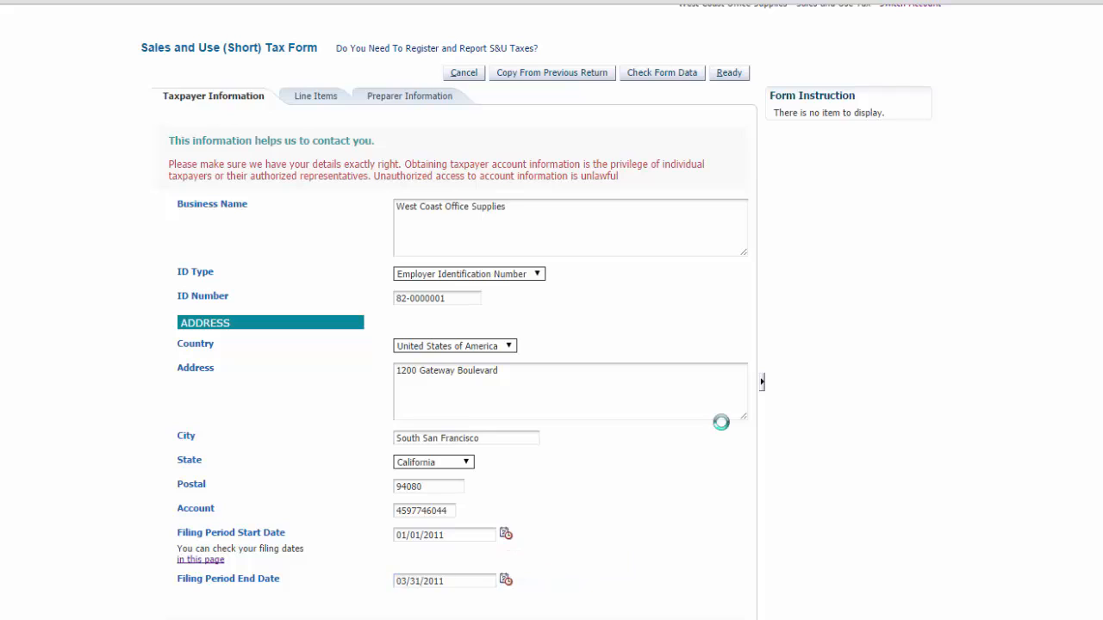
Step: Check the form data, acknowledge the confirmation, and mark the return as ready
click(687, 74)
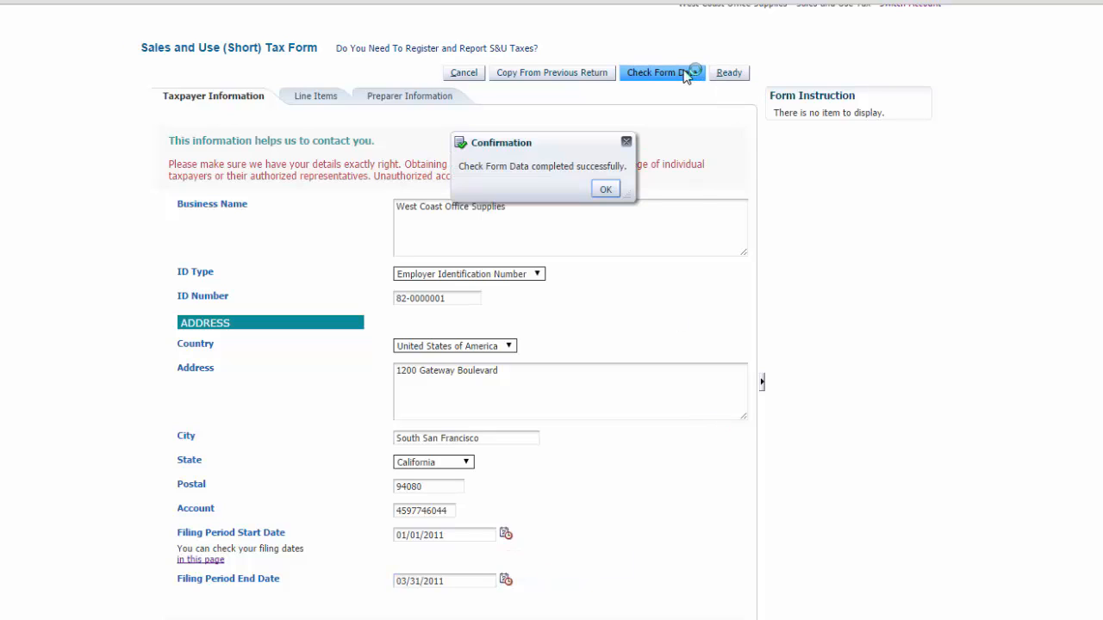
click(608, 189)
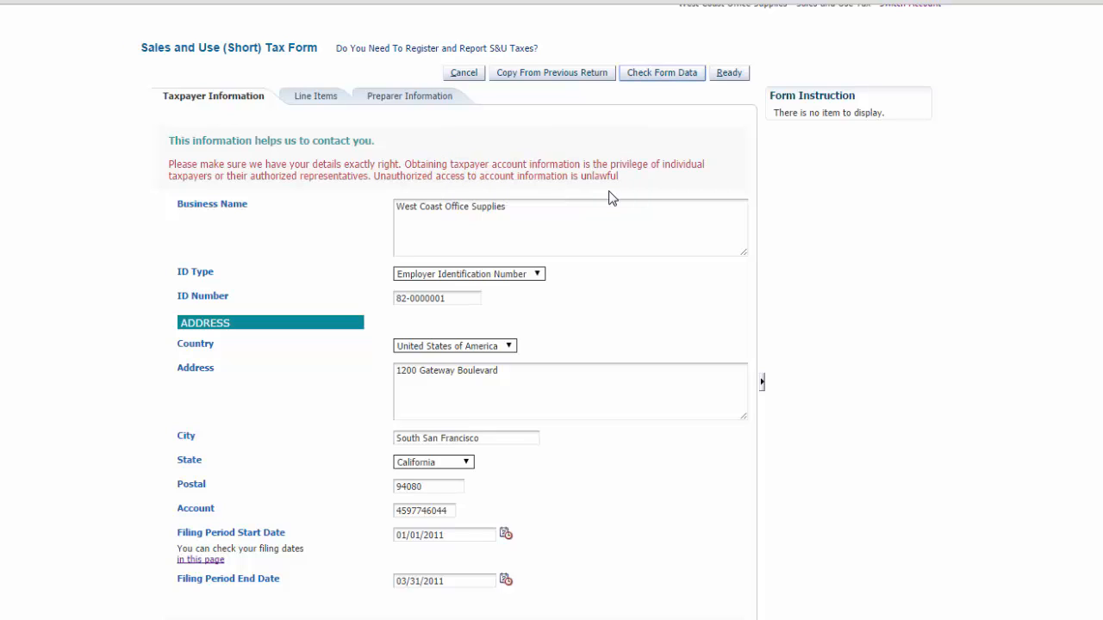
click(735, 76)
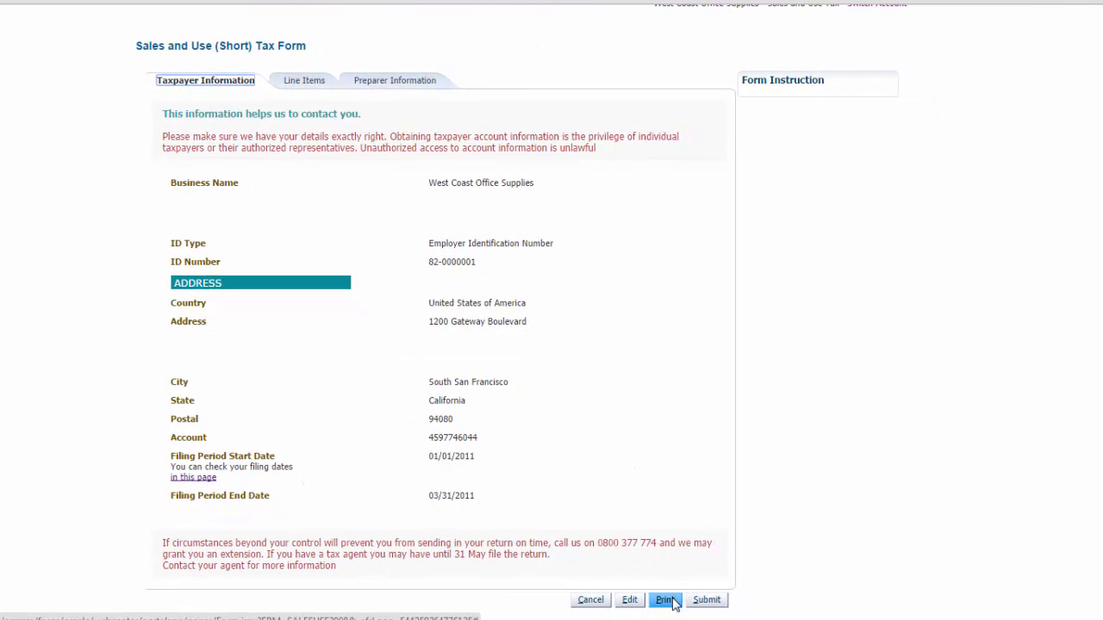
Step: Print the return to a PDF file, save it, and open the downloaded PDF to review it
click(672, 603)
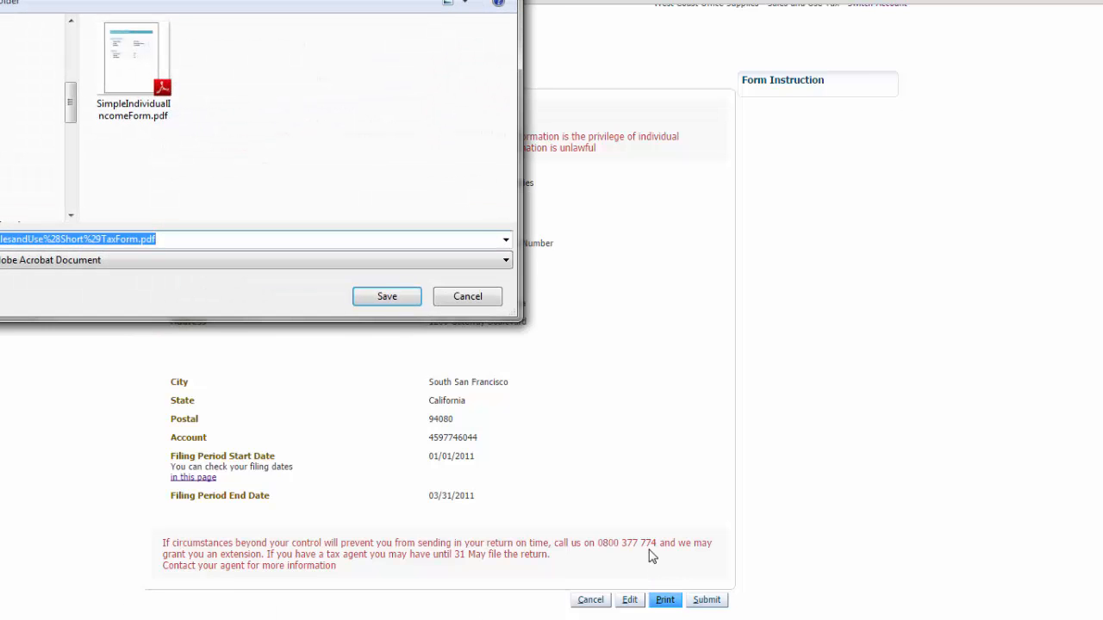
click(417, 296)
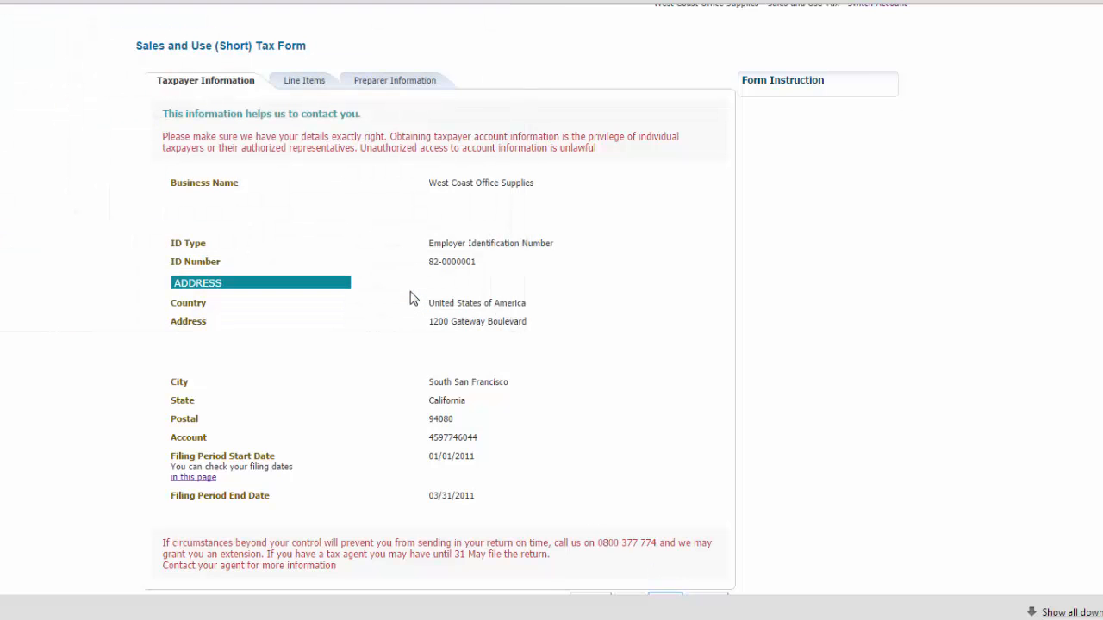
click(19, 611)
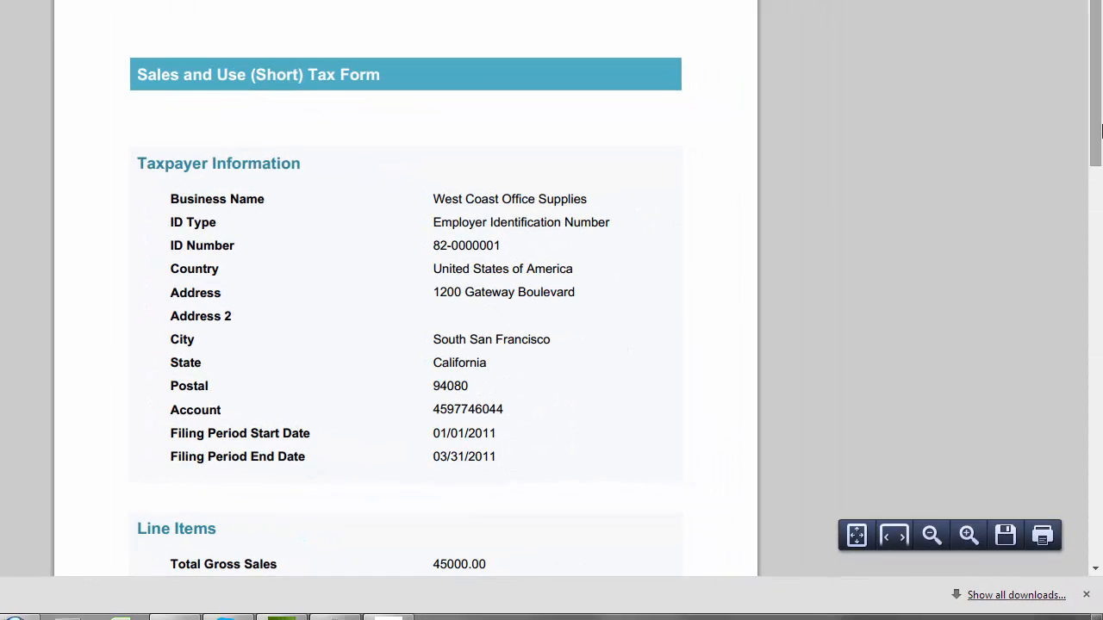
drag(1100, 129, 1068, 207)
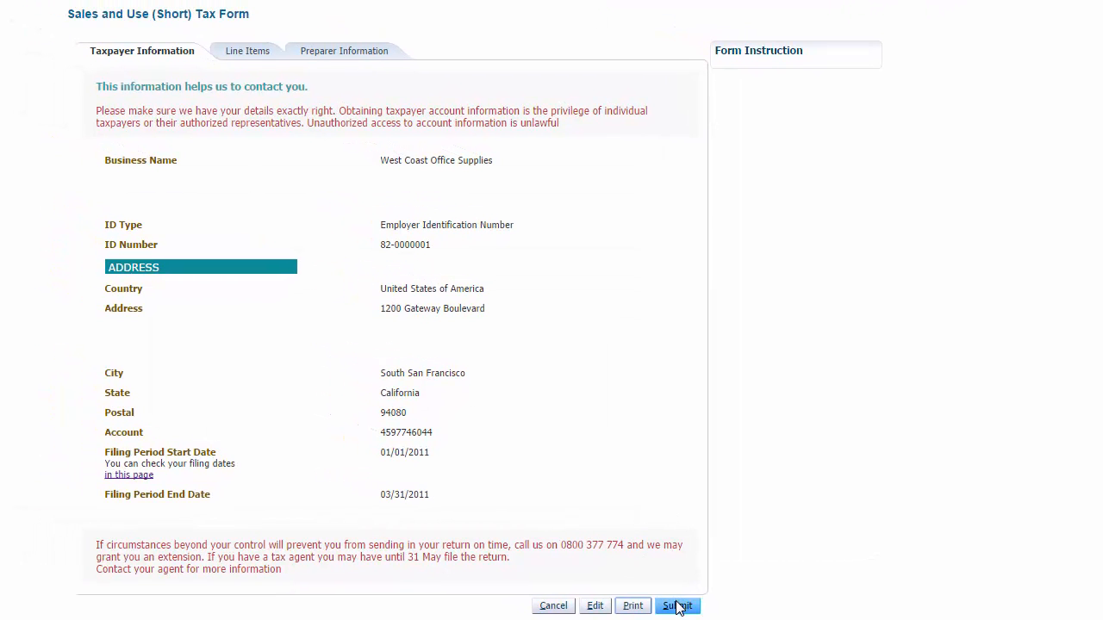
Step: Submit the return with the prefilled contact e-mail address and copy the resulting confirmation ID
click(677, 606)
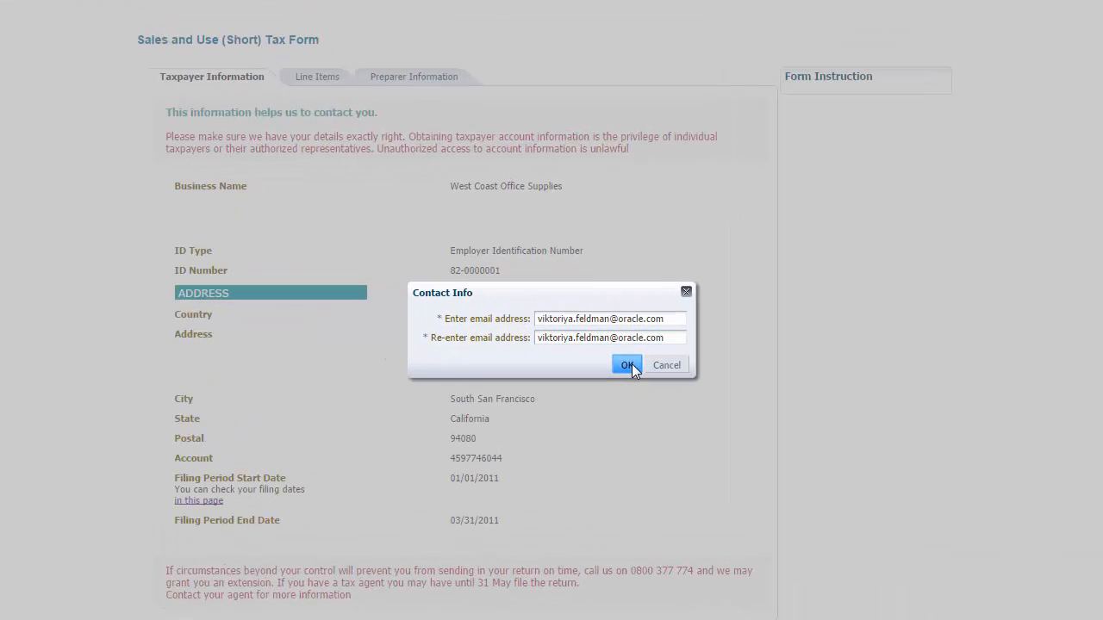
click(628, 365)
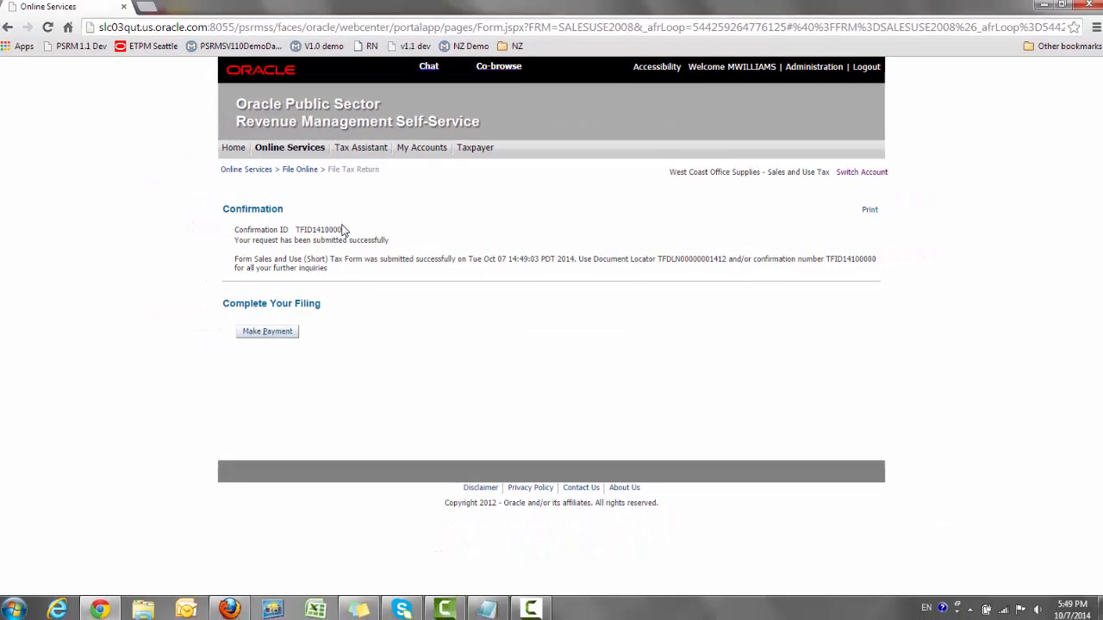
drag(347, 230, 296, 230)
key(ctrl+c)
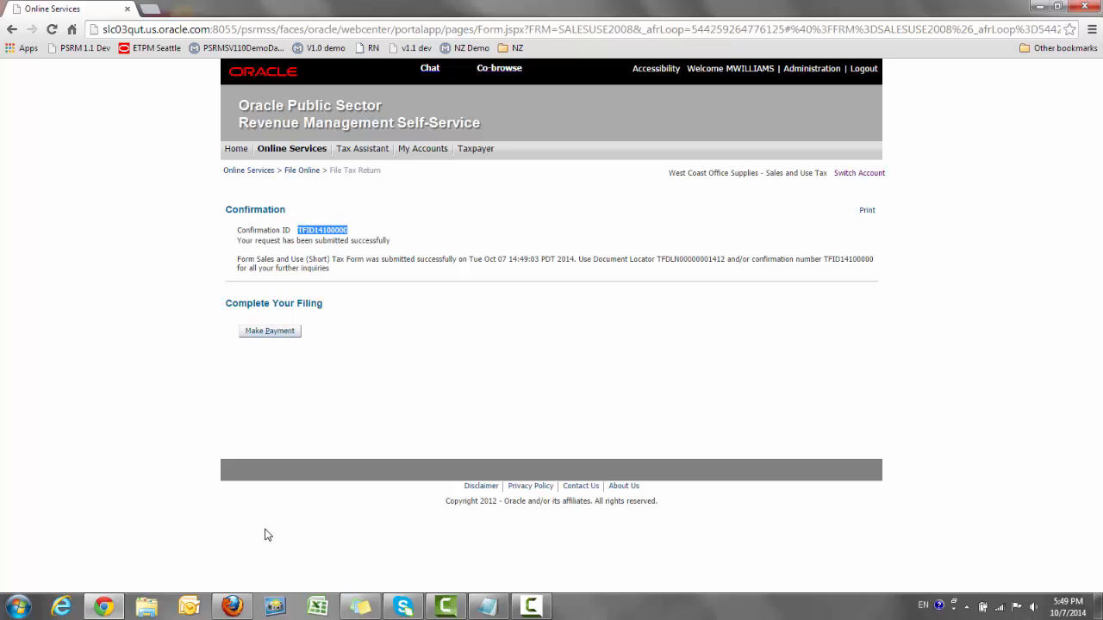
Step: Switch to the admin application, open Self Service Task, and search by the pasted confirmation ID
click(231, 607)
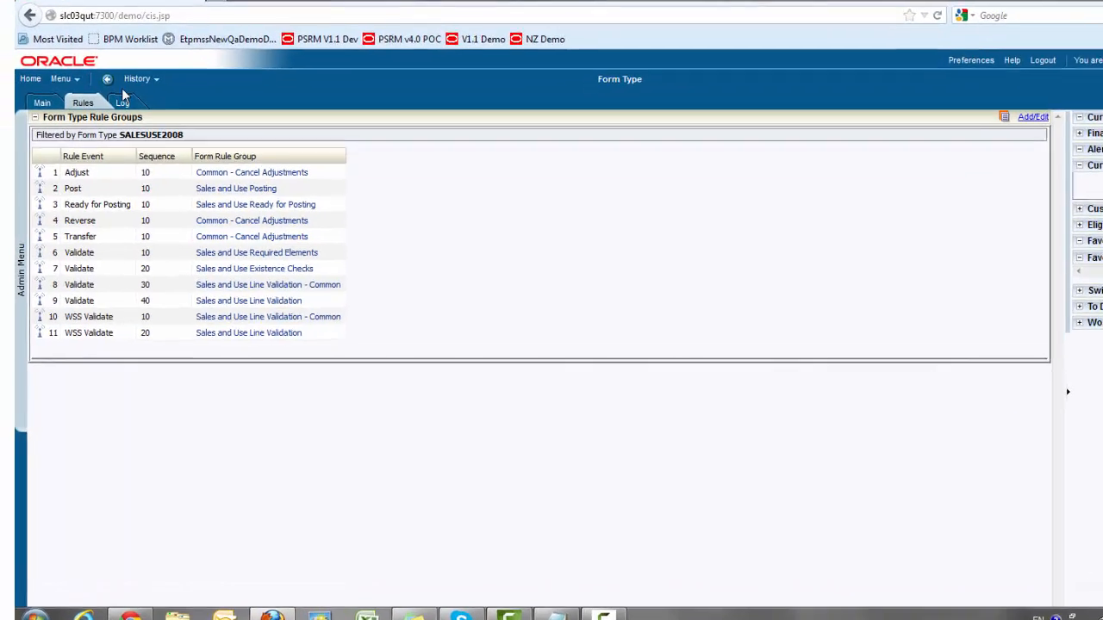
click(42, 116)
click(109, 67)
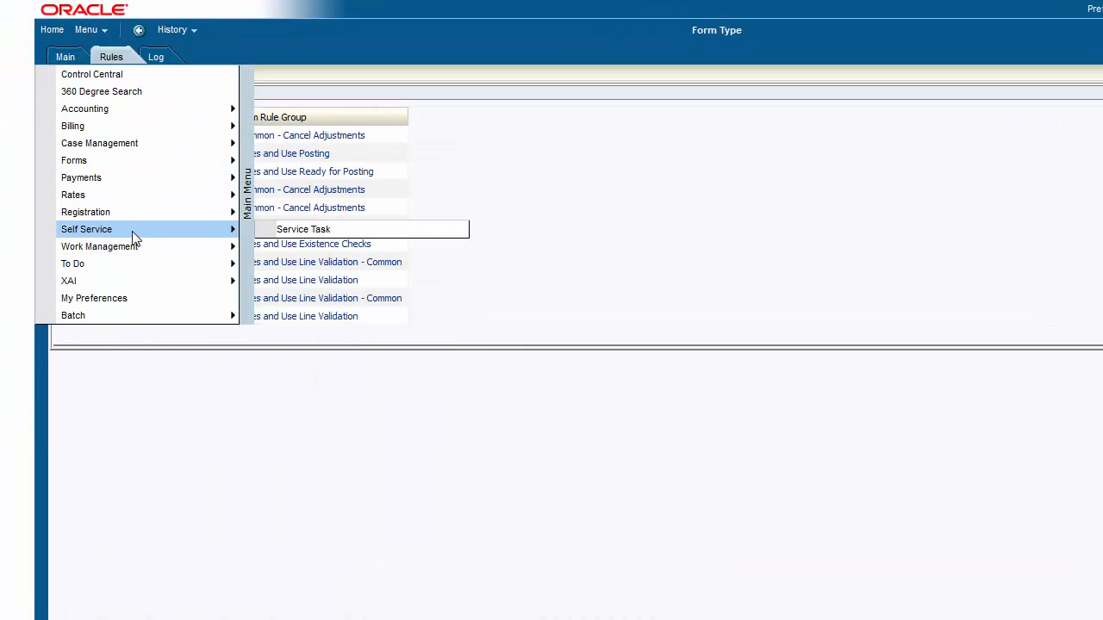
mouse_move(205, 235)
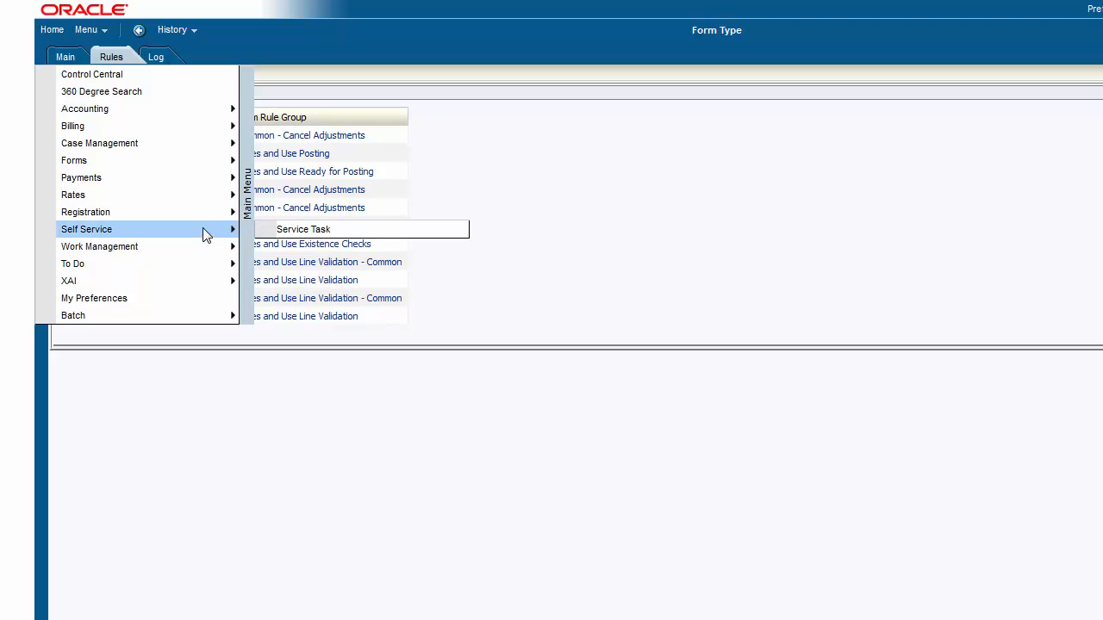
click(316, 229)
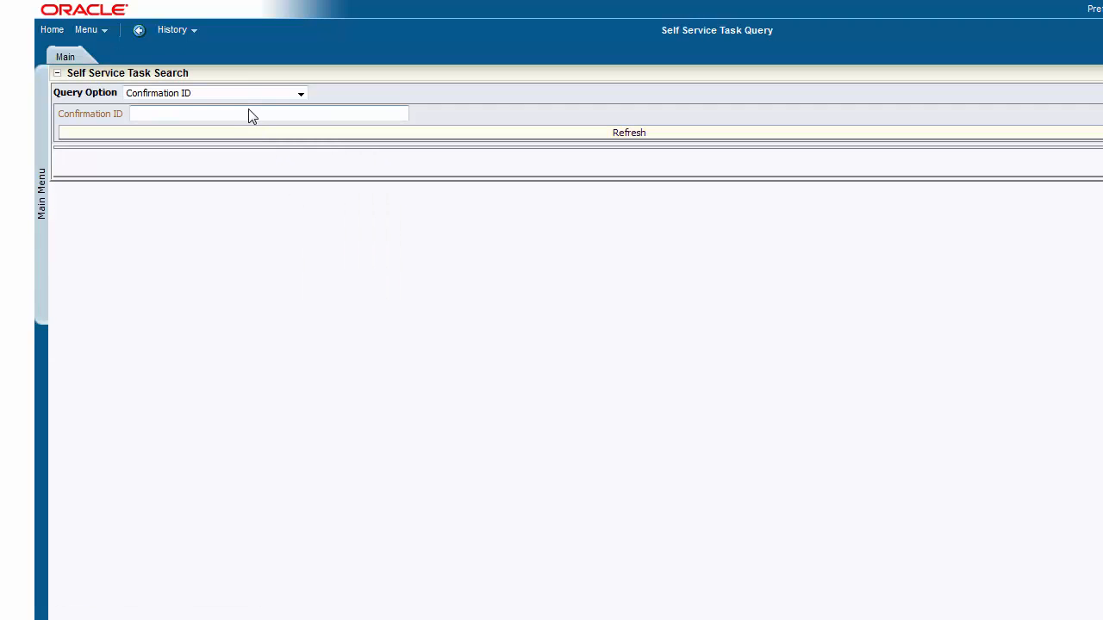
key(ctrl+v)
click(245, 127)
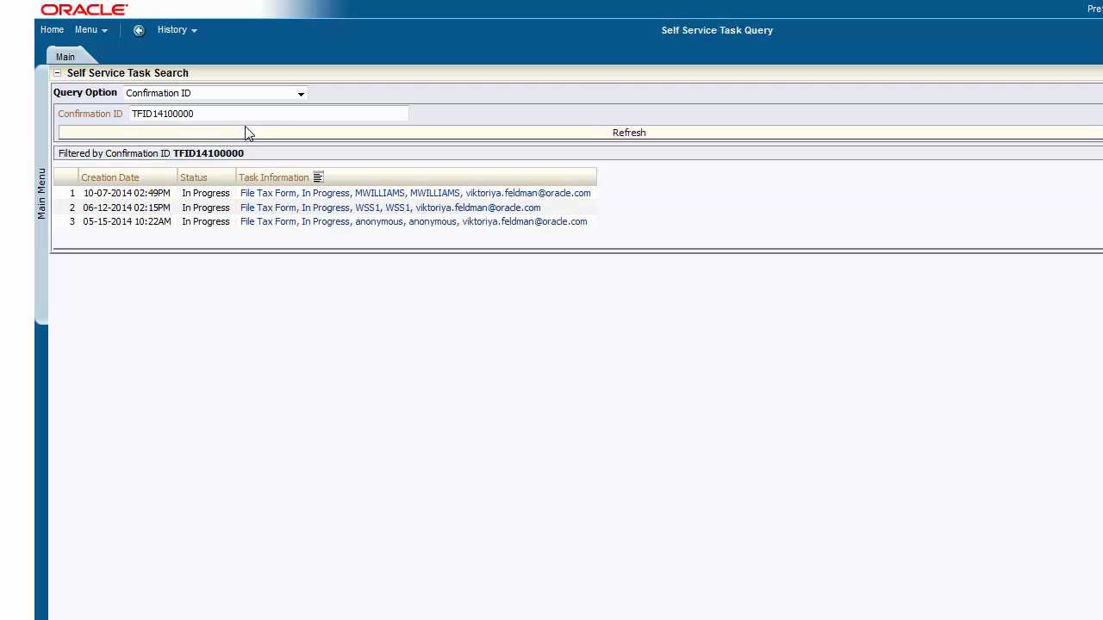
Step: Open the newest self-service task and then its related Sales and Use (Short) tax form record
click(365, 197)
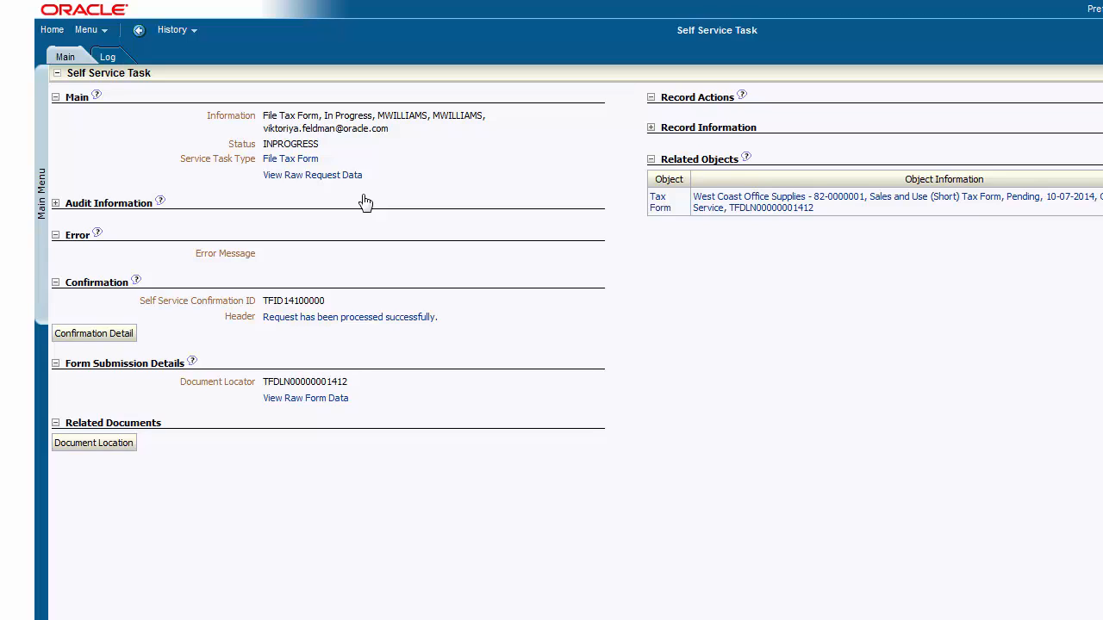
click(775, 200)
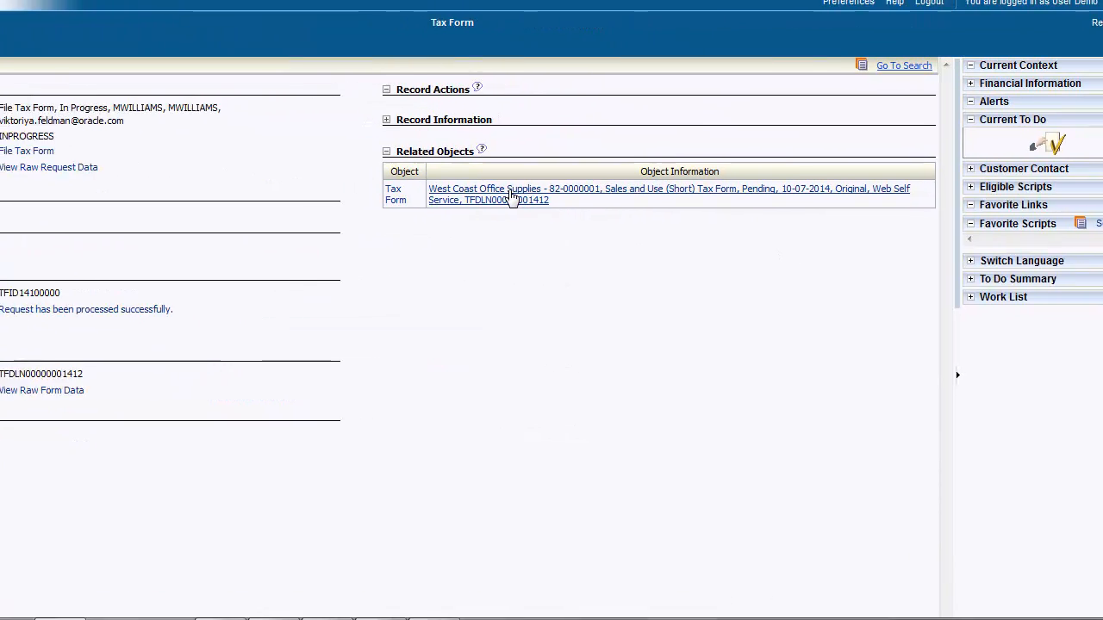